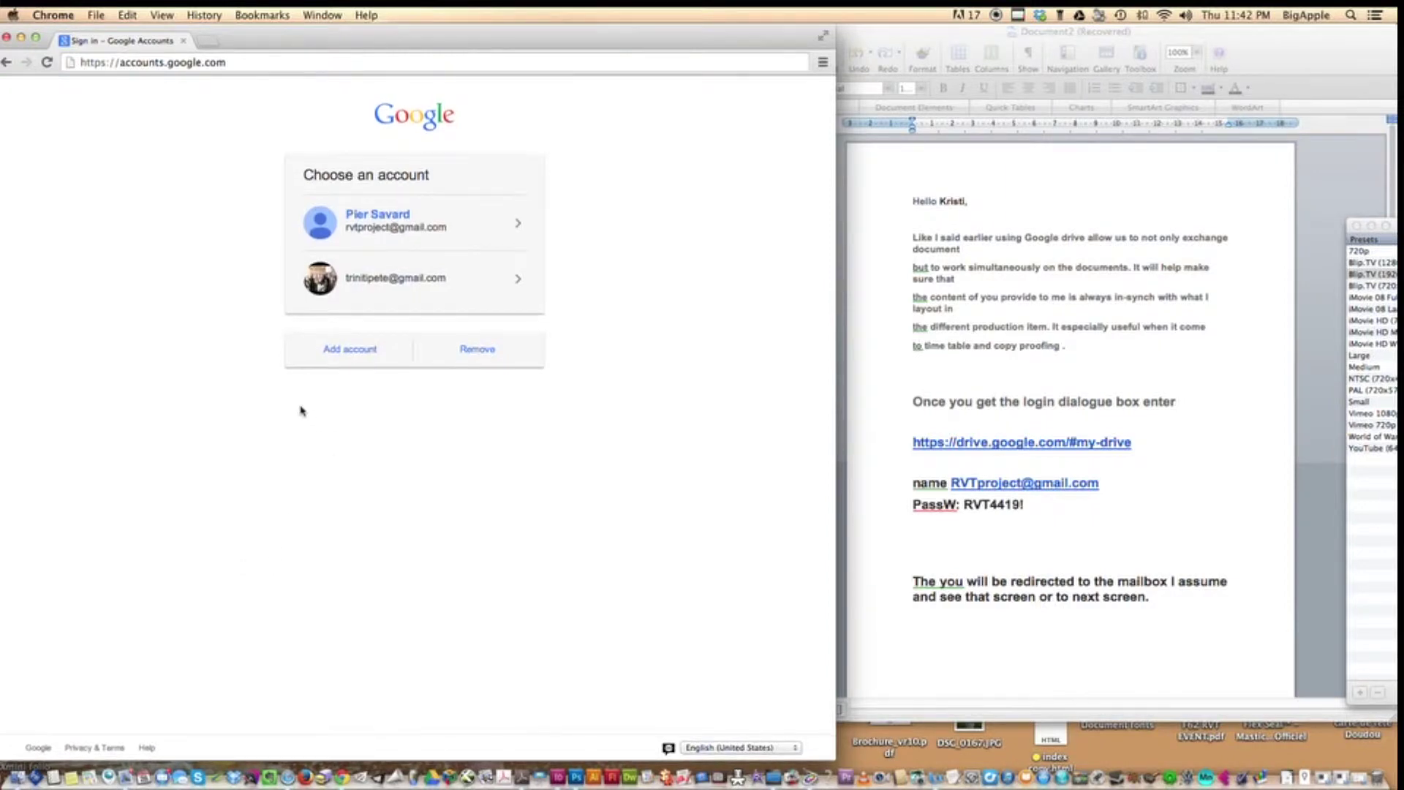
Step: Sign in to Google Drive with the first listed Google account, entering the account password
drag(121, 63, 232, 63)
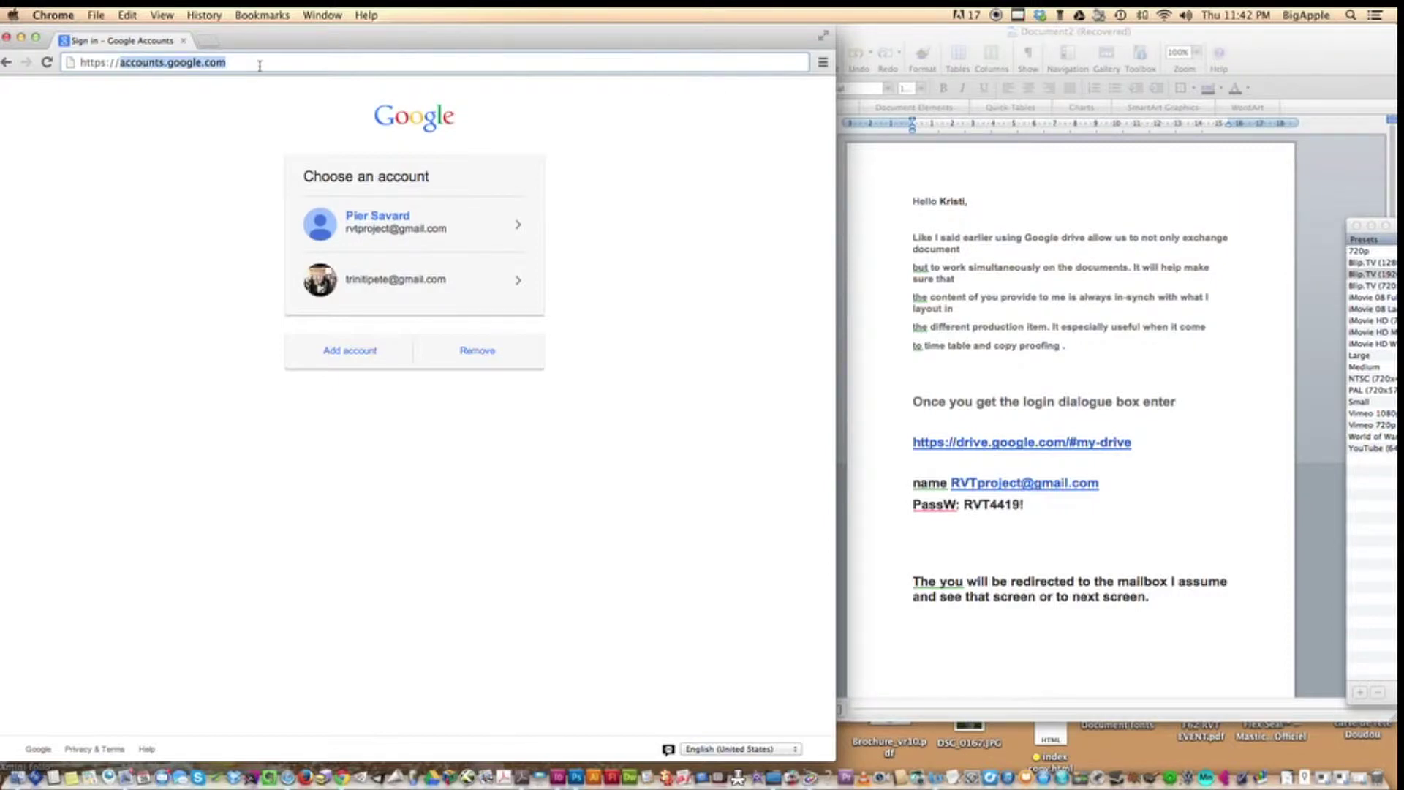
click(398, 228)
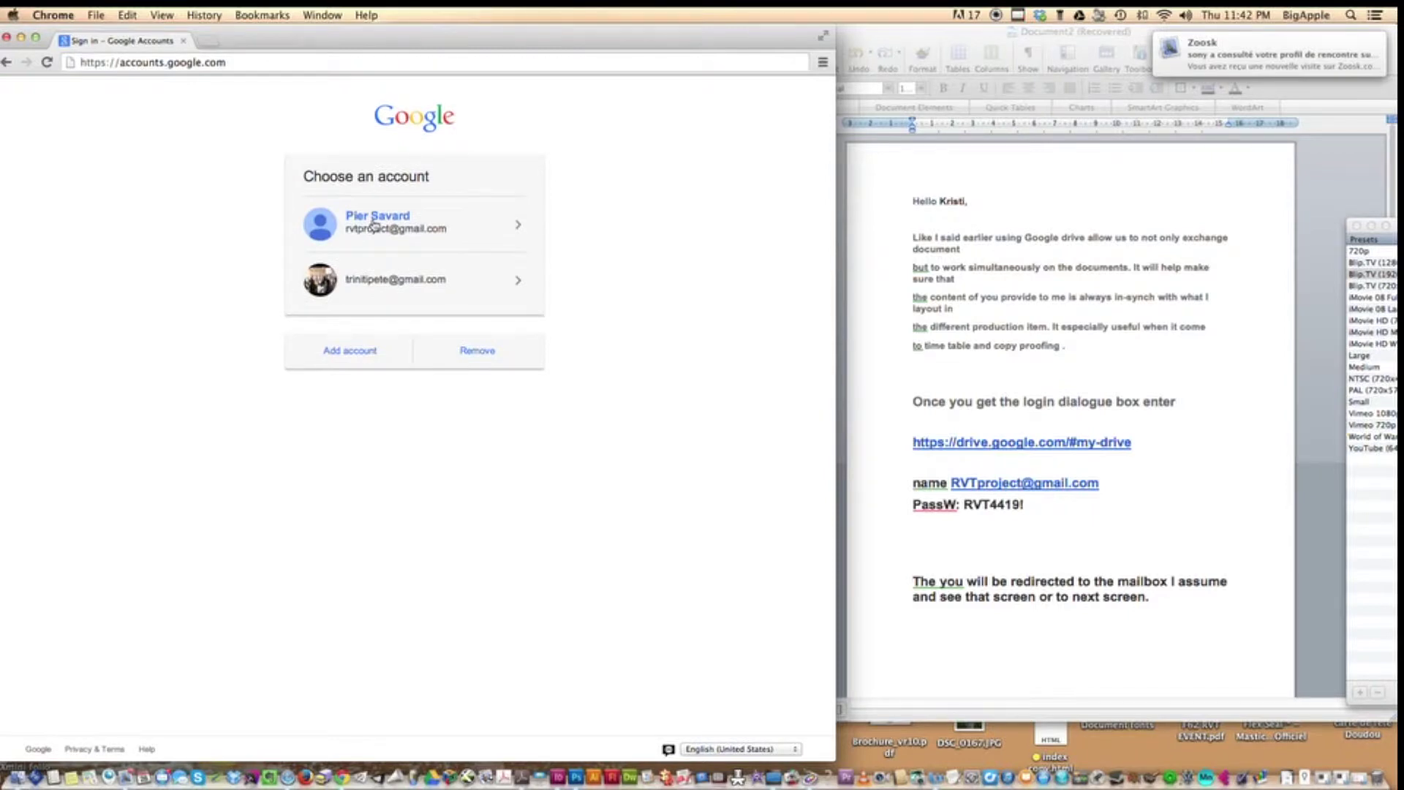
click(374, 226)
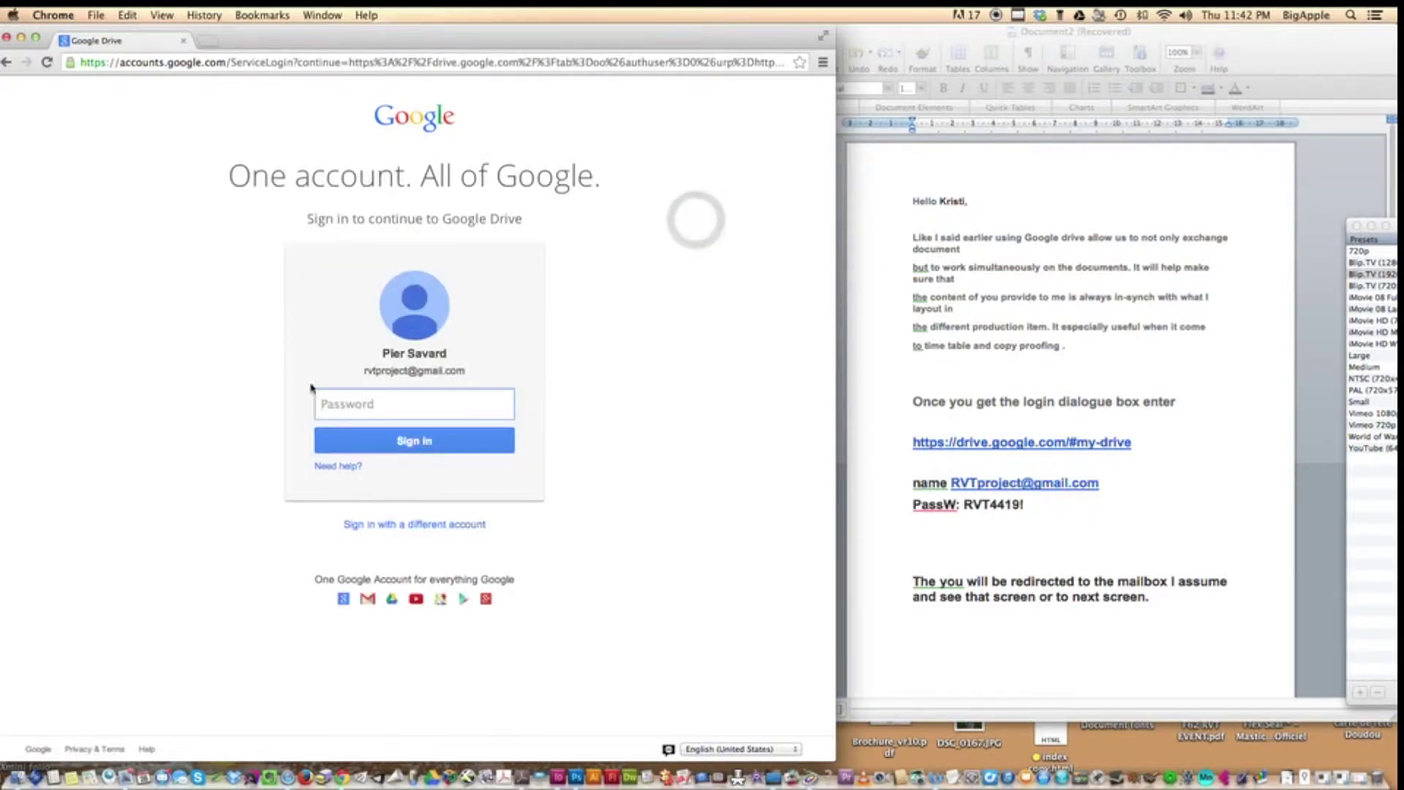
text(R)
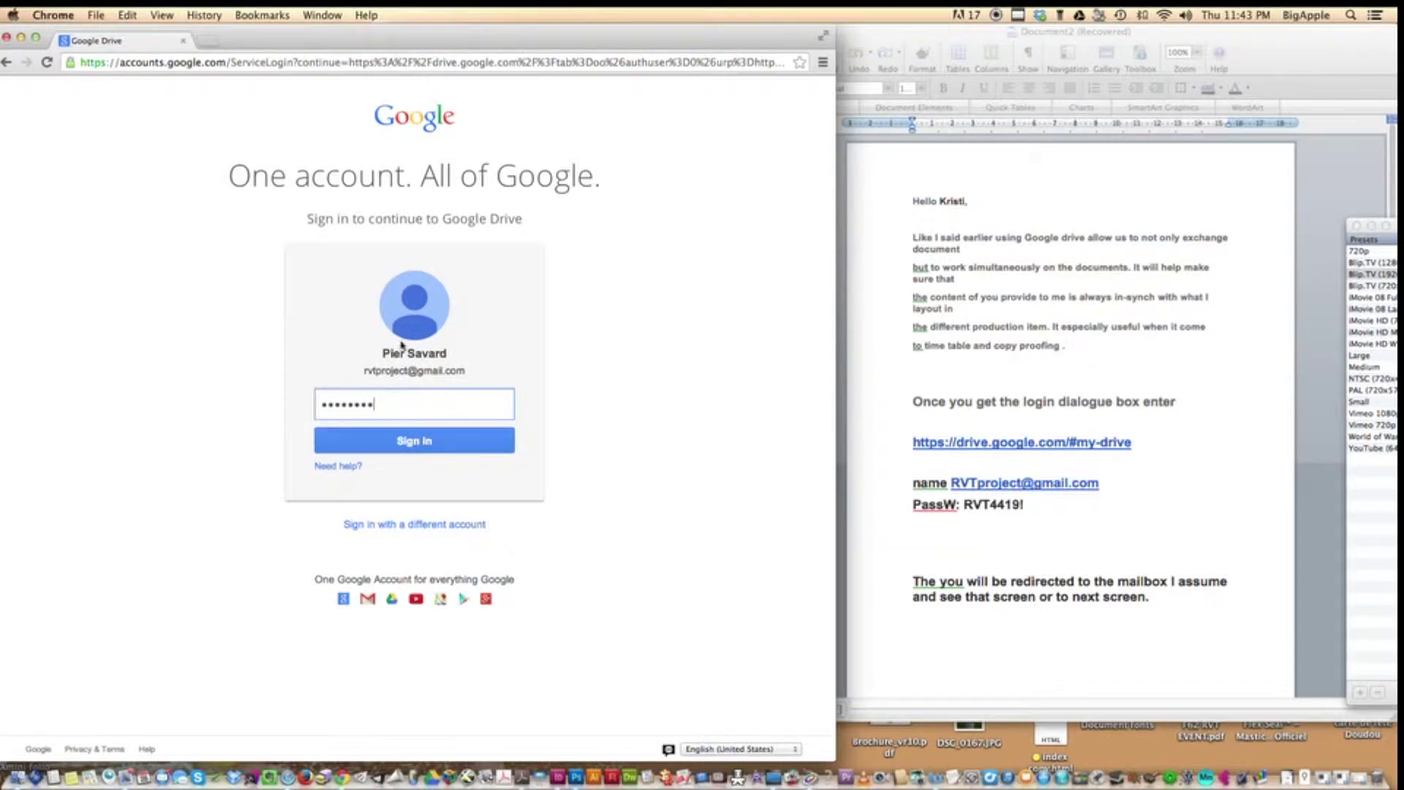
click(404, 443)
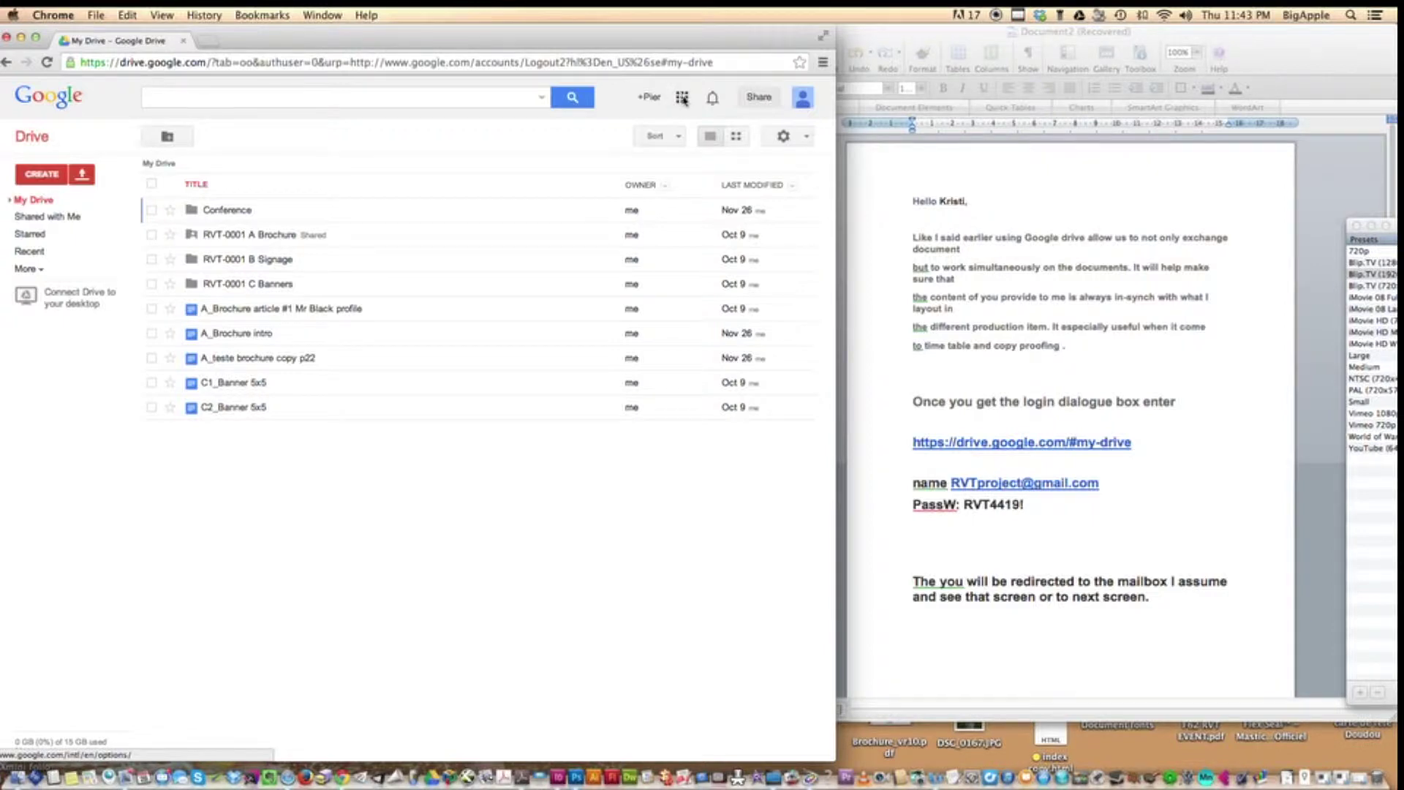
Step: Go to Drive through Google's app launcher and create a new text document in My Drive
click(683, 97)
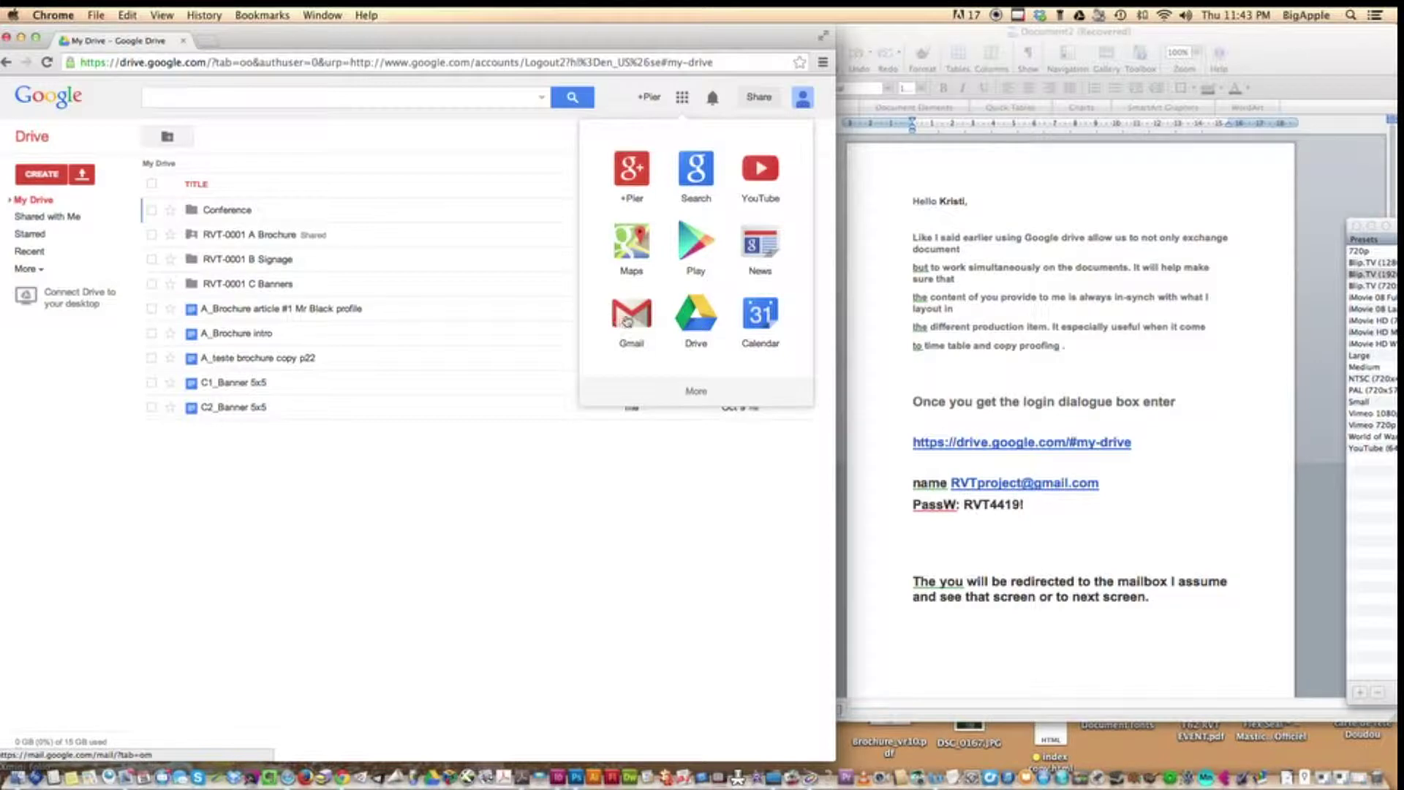
click(699, 310)
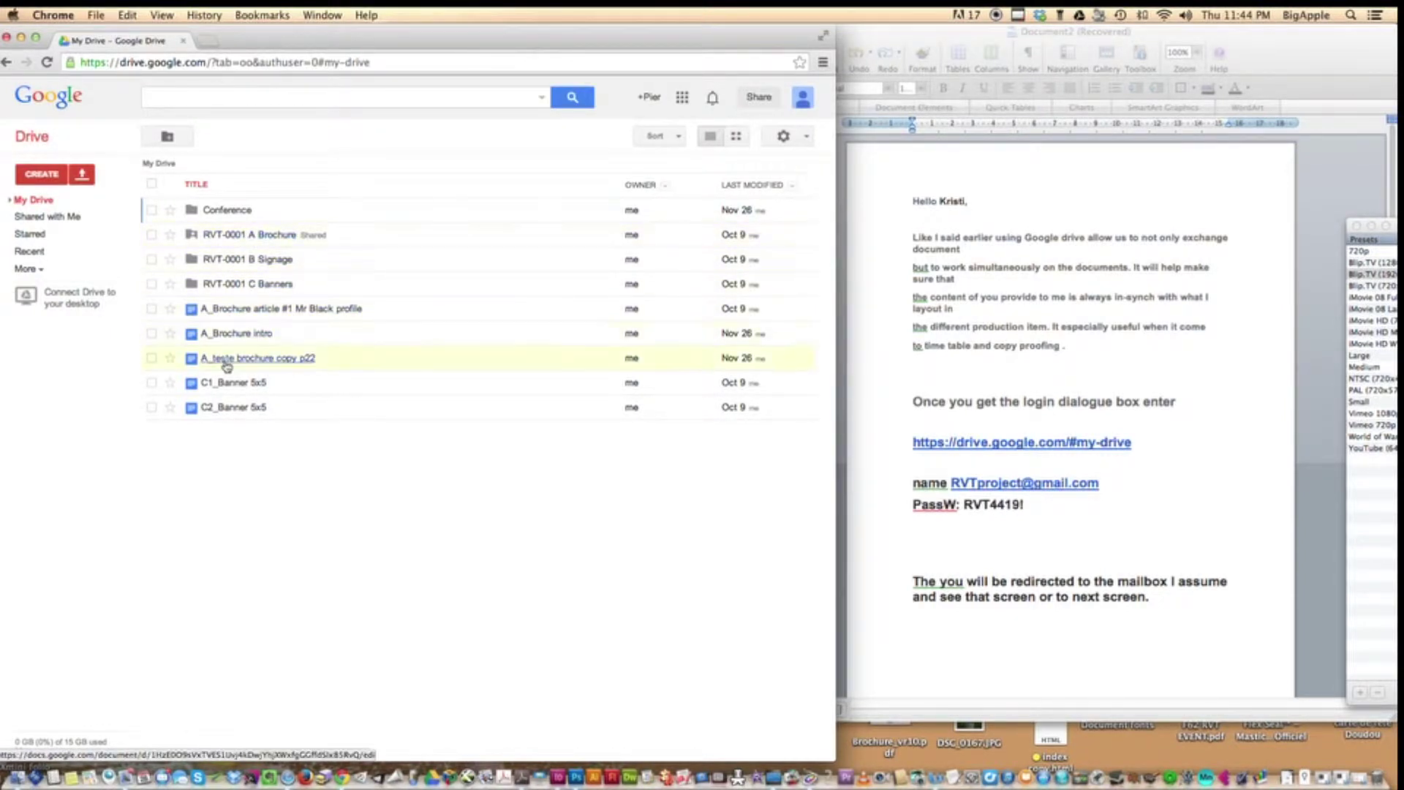
click(41, 175)
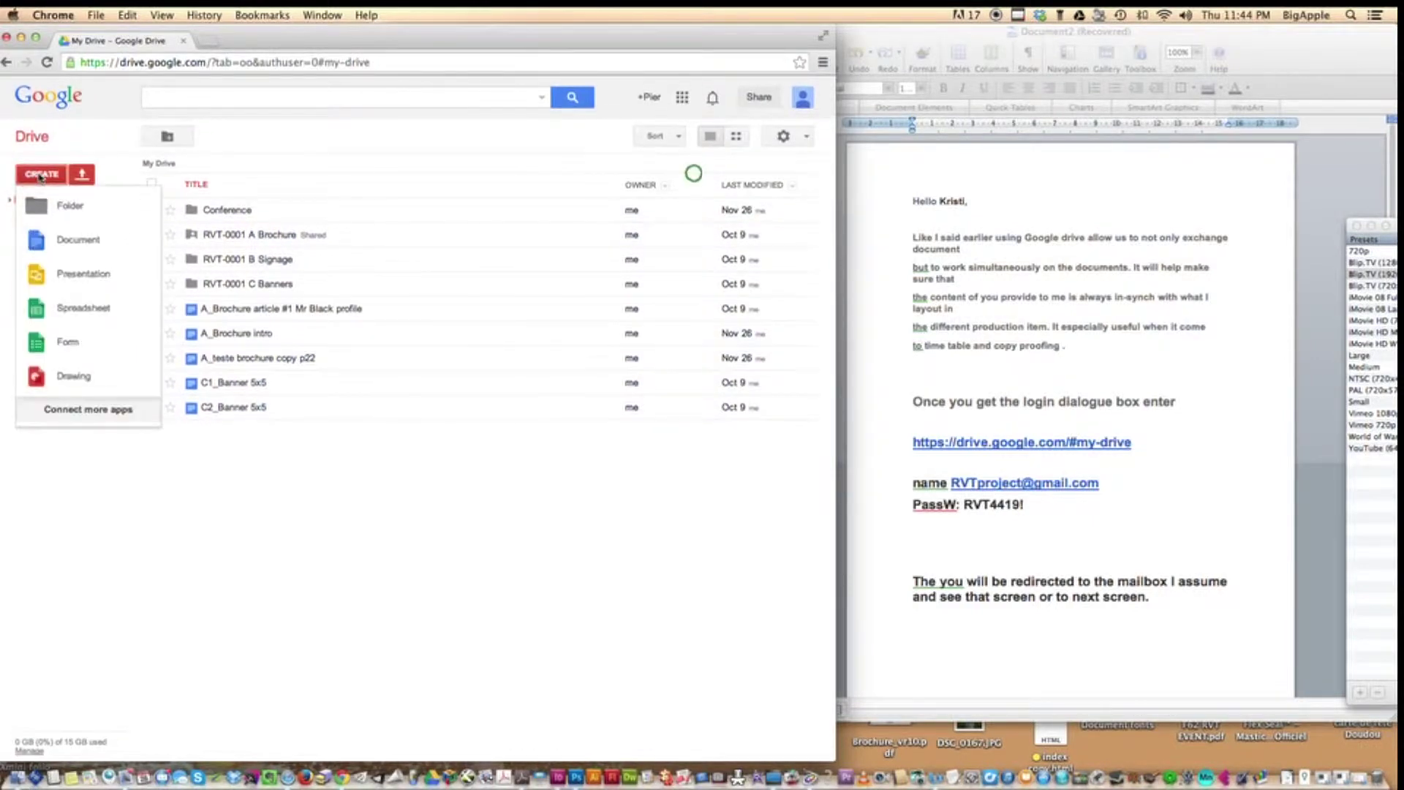
click(82, 237)
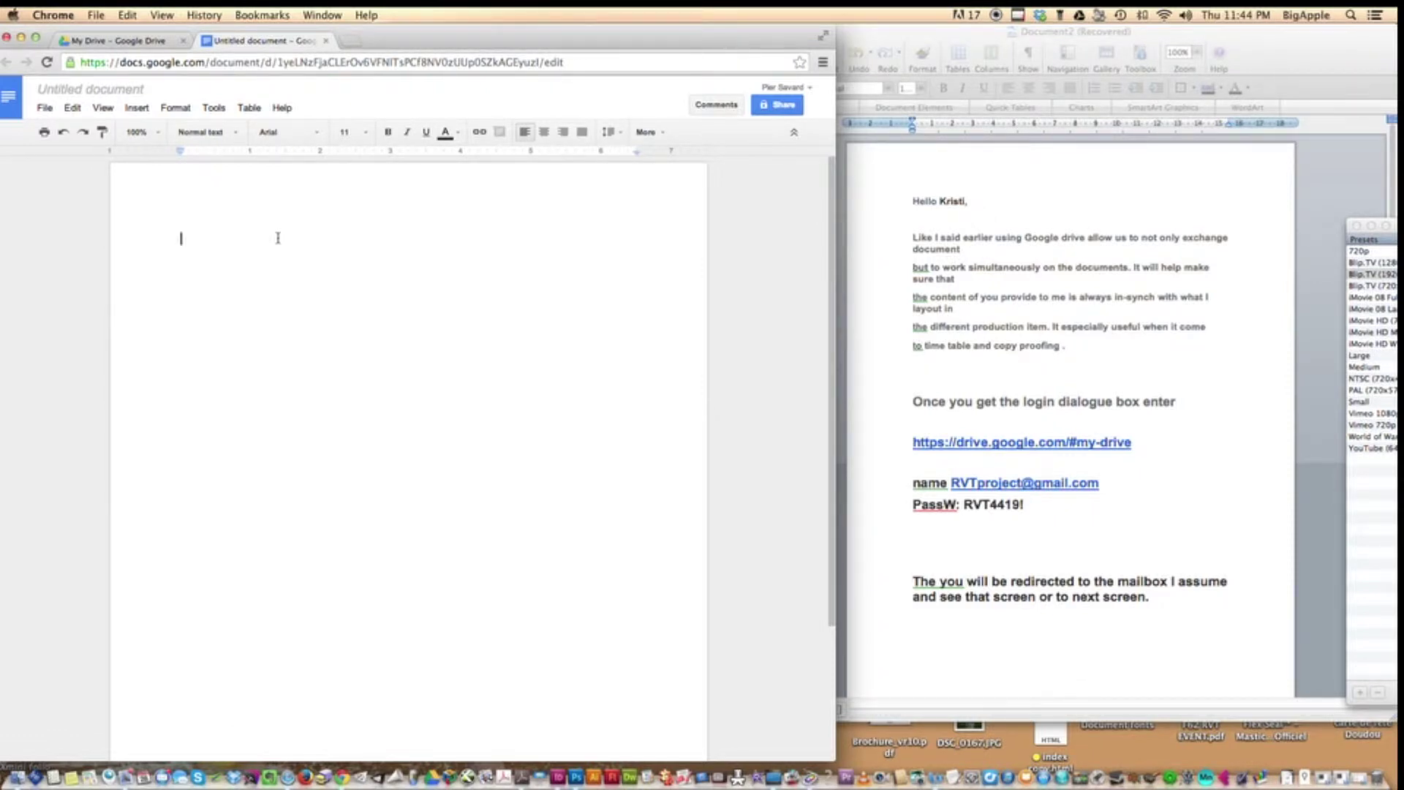
Step: Write "I will just input some text in my new document" in the document and close it
text(I will just input some text)
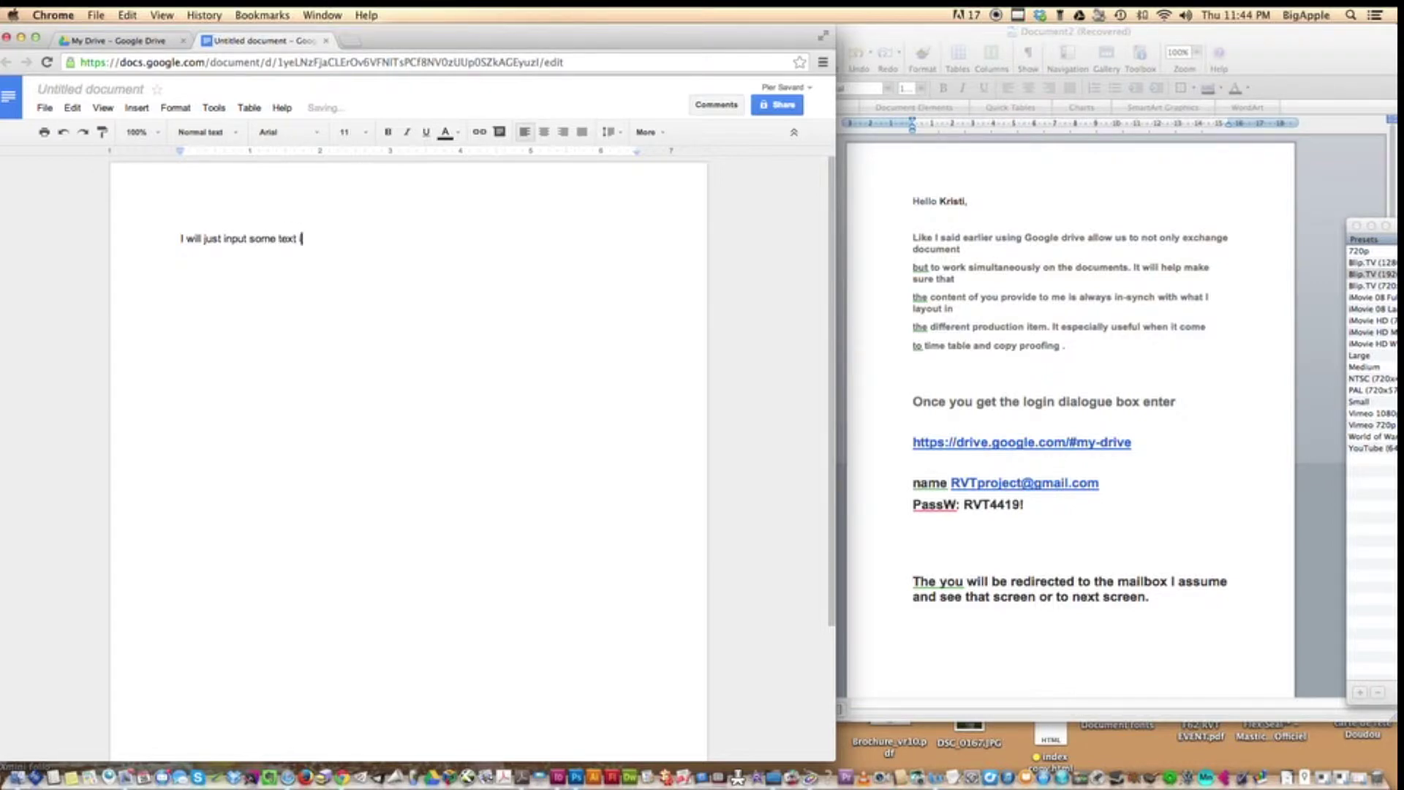
text(in my new document)
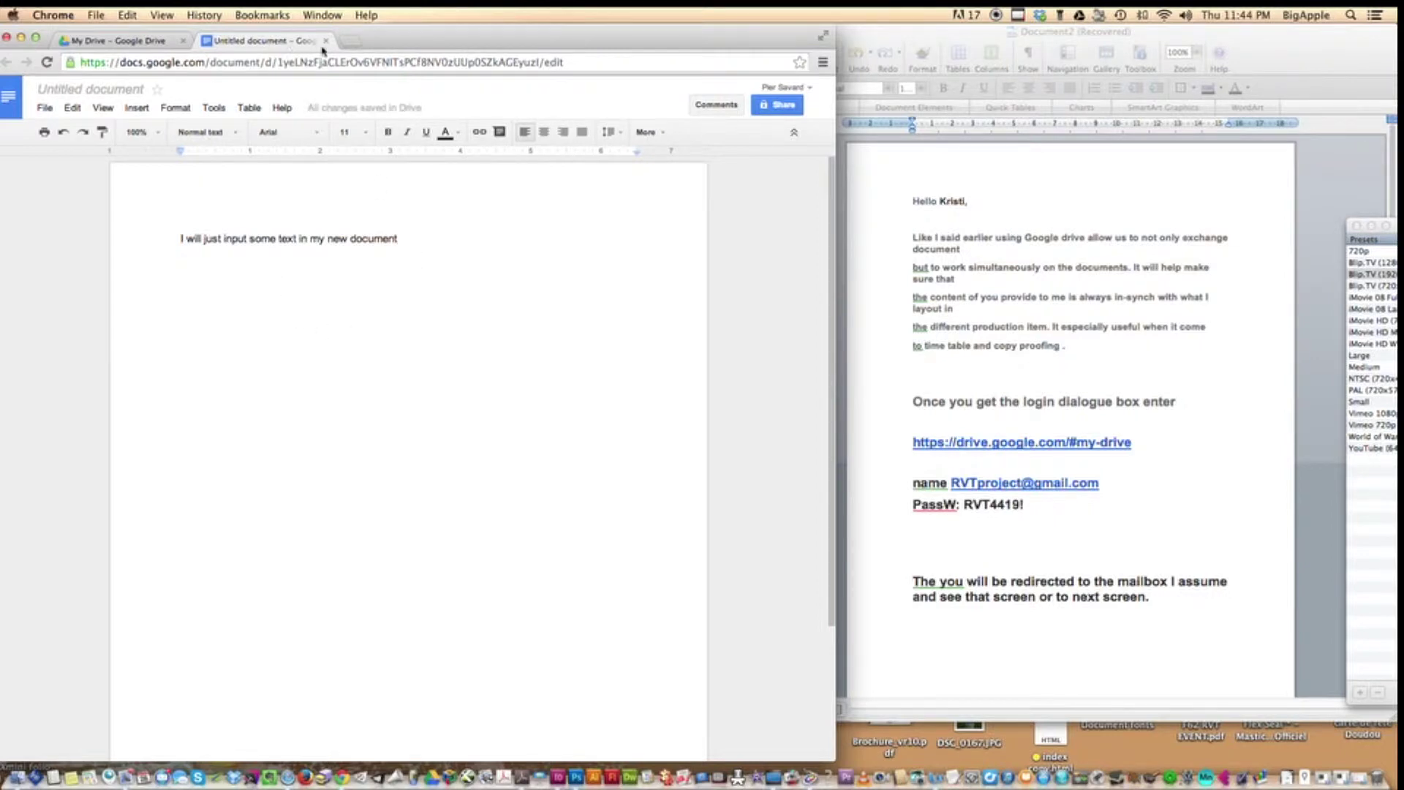
click(45, 108)
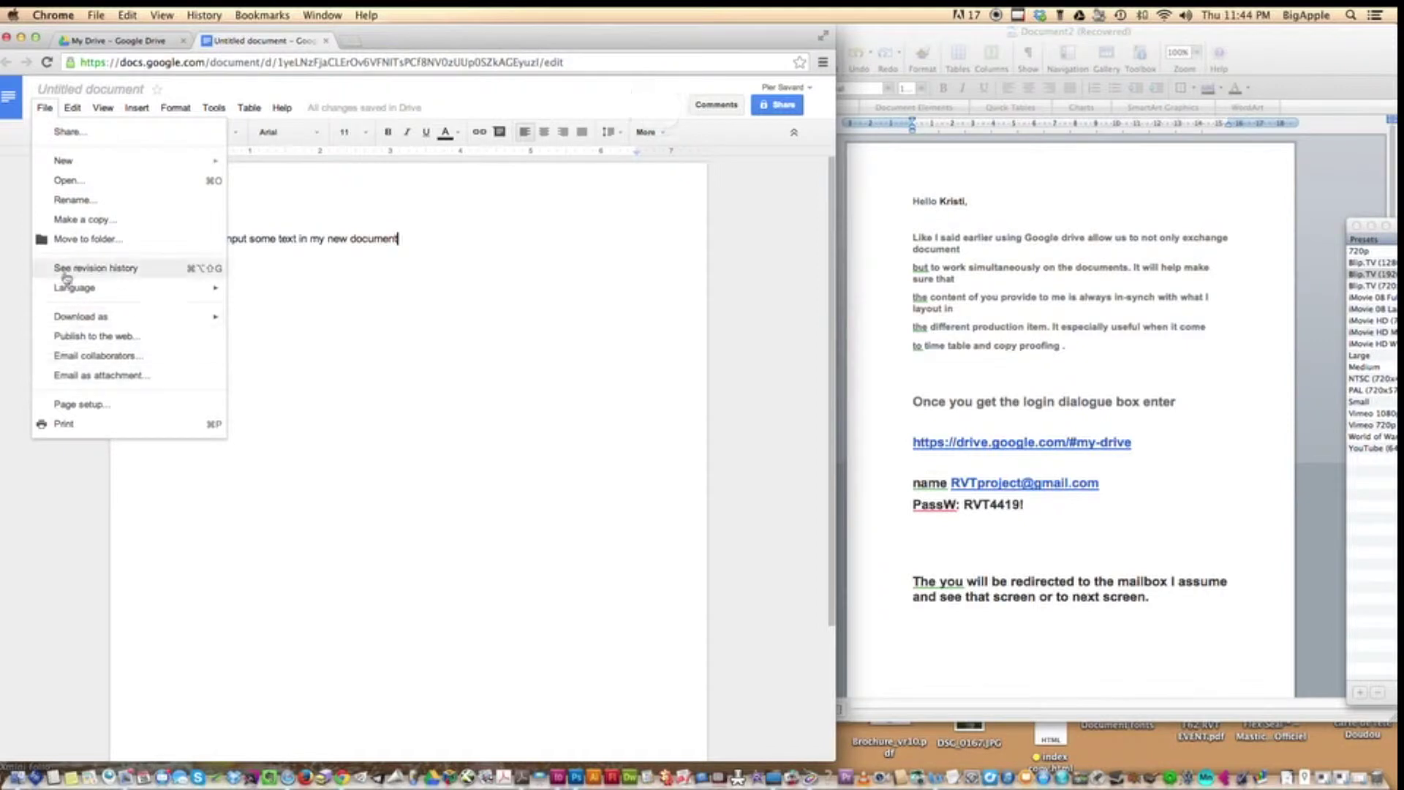
click(385, 218)
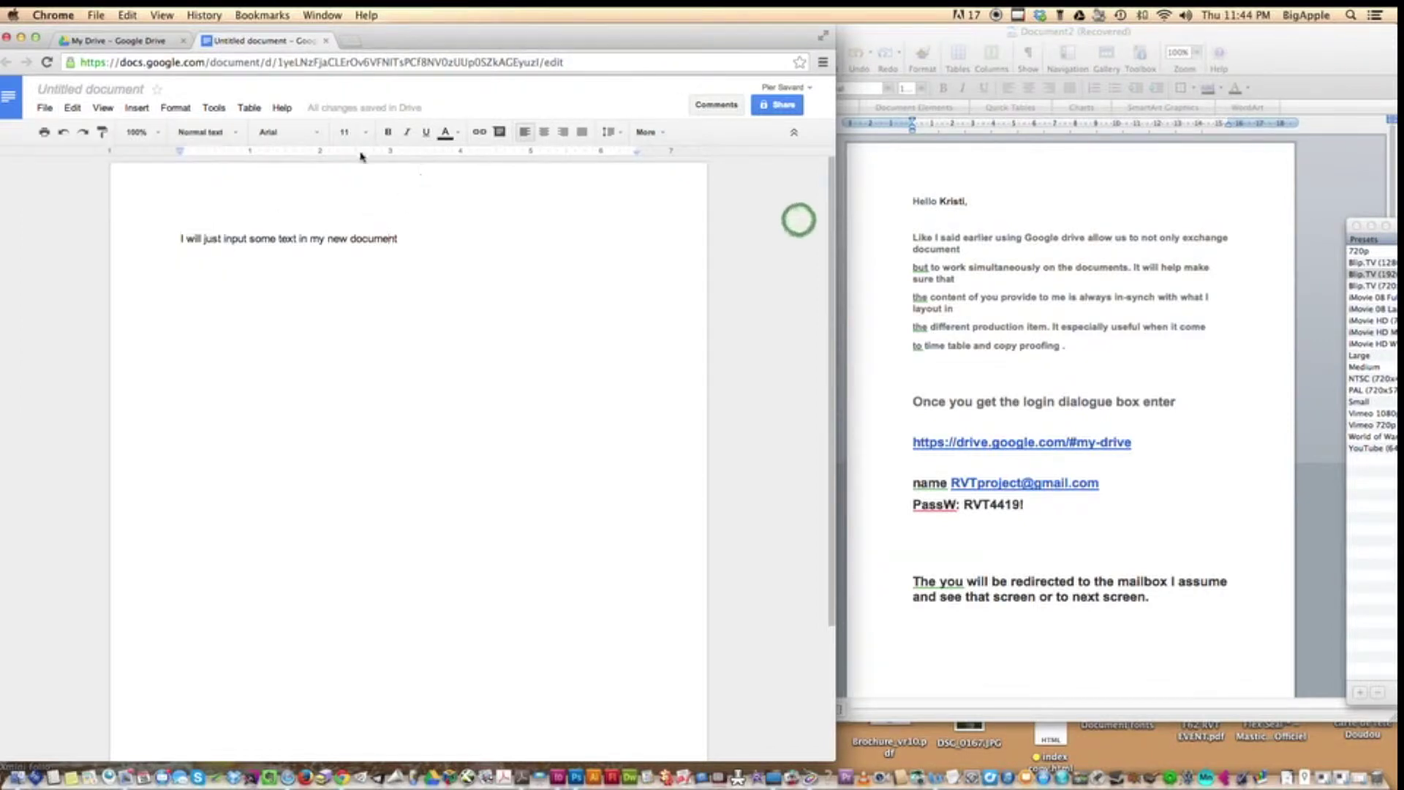
click(326, 42)
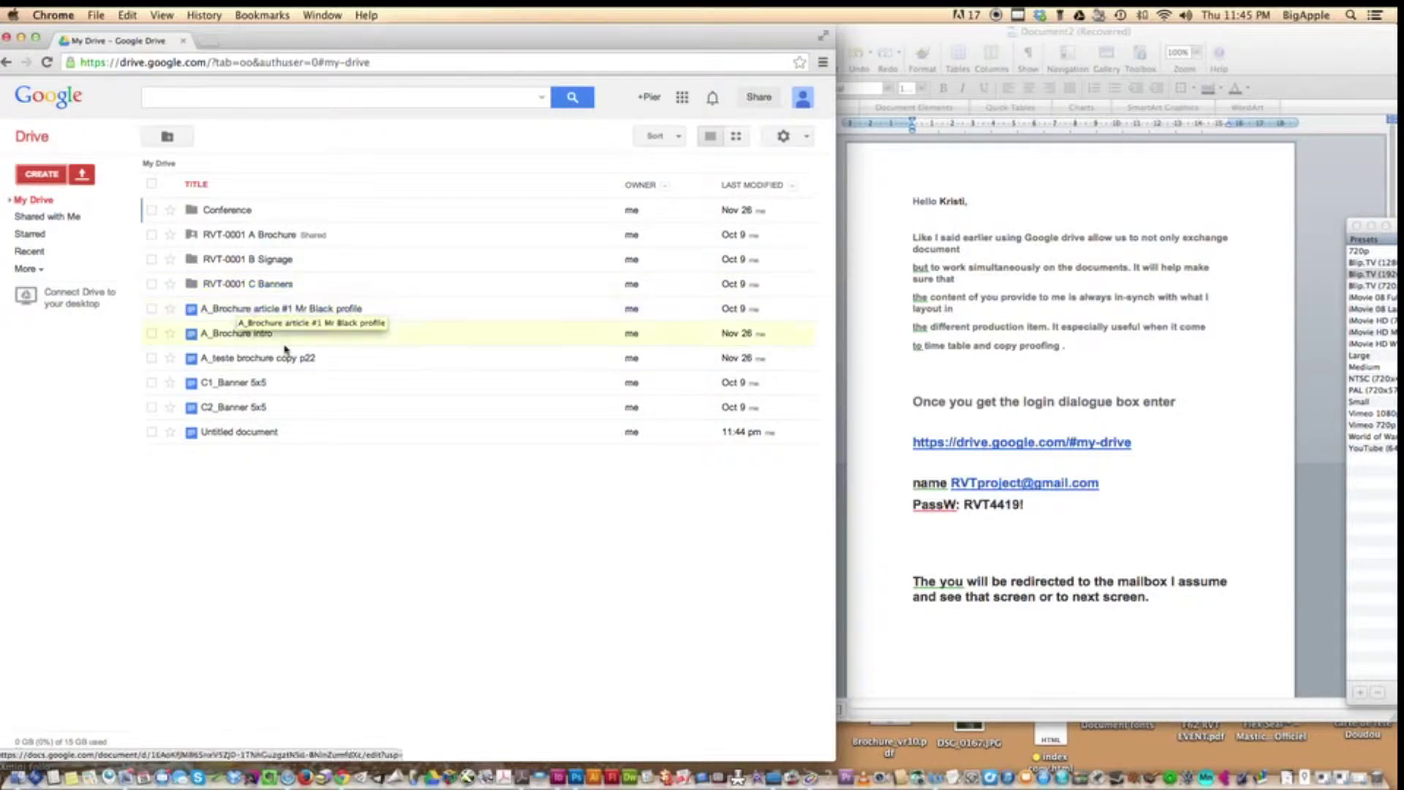
Step: Reopen the untitled document from My Drive, rename it "Give whatever title" and close it
click(230, 436)
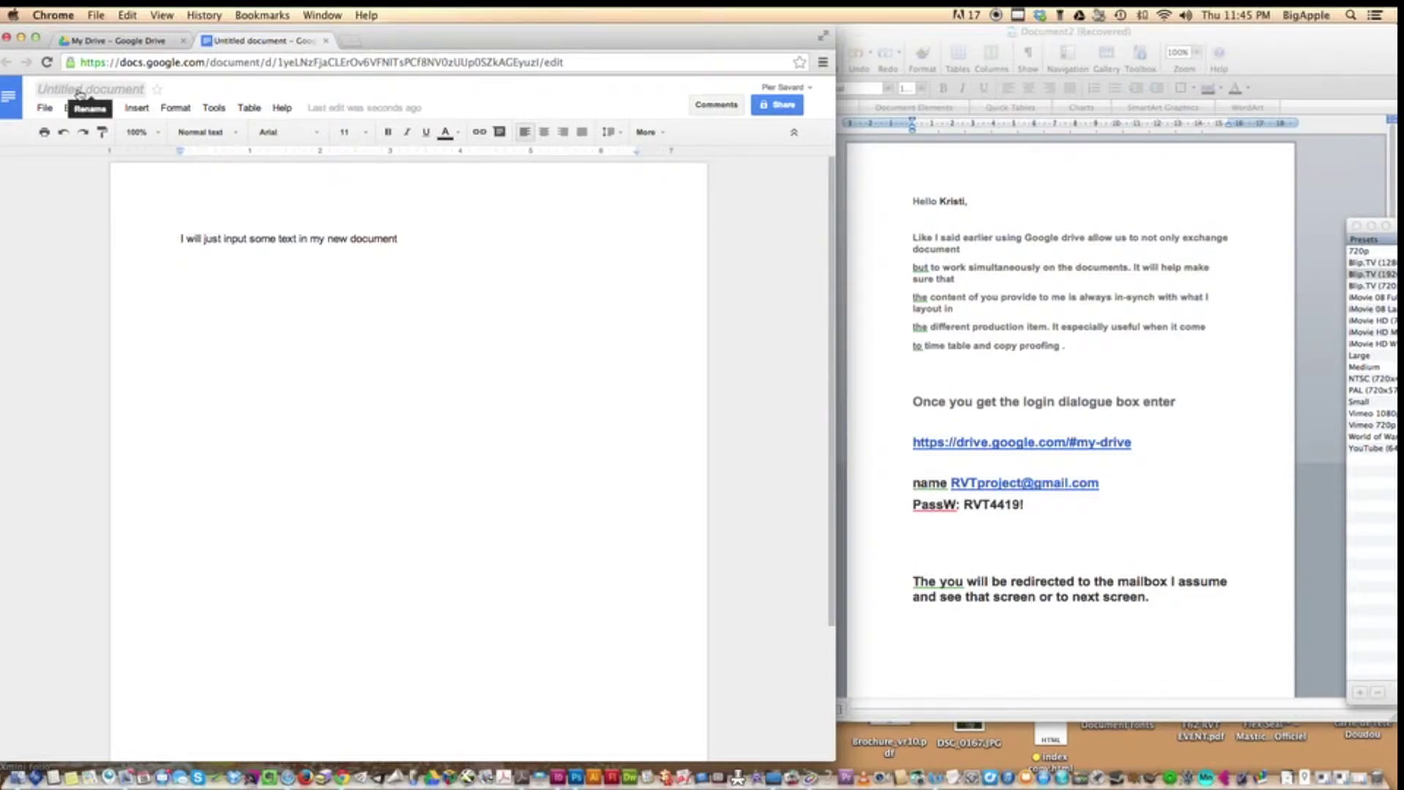
click(79, 92)
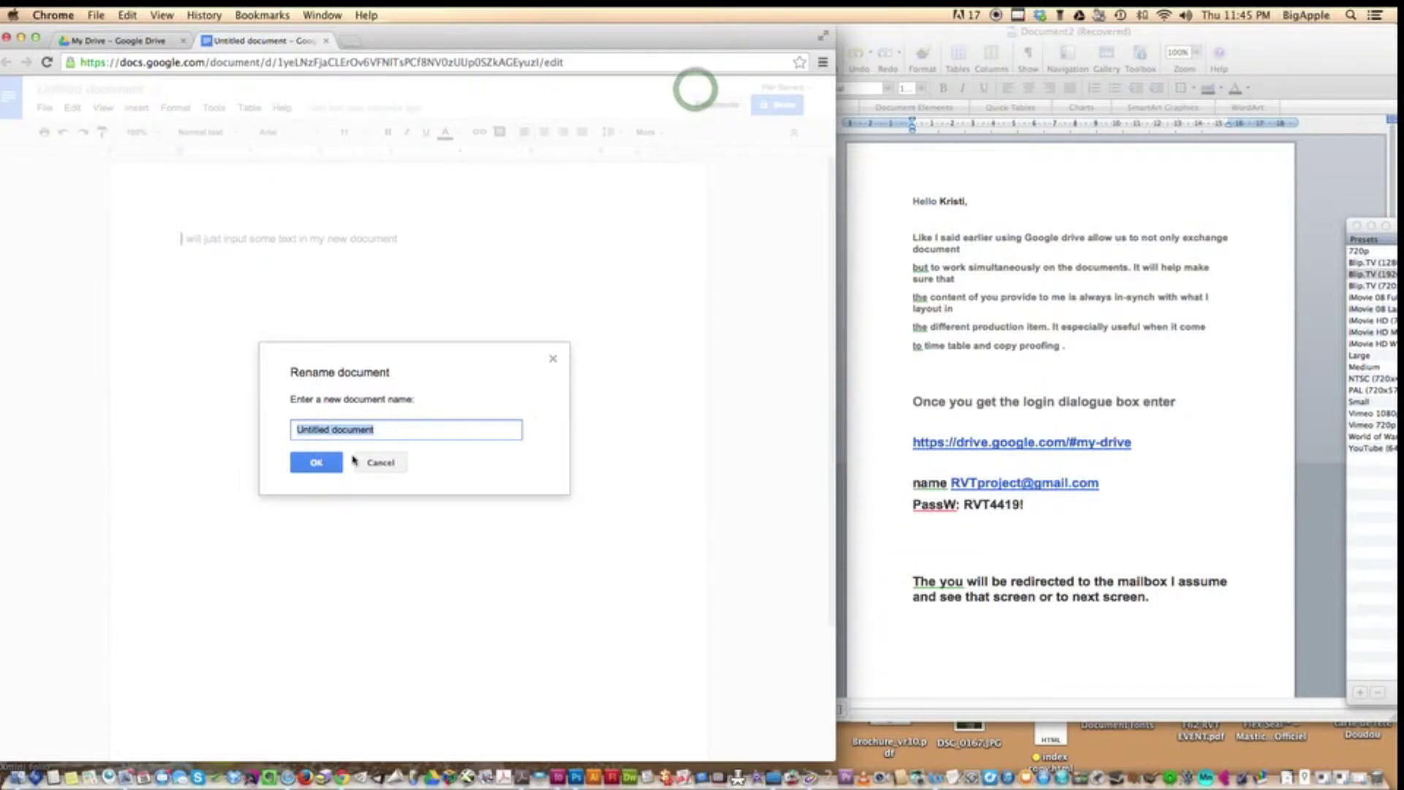
text(Give whatever title)
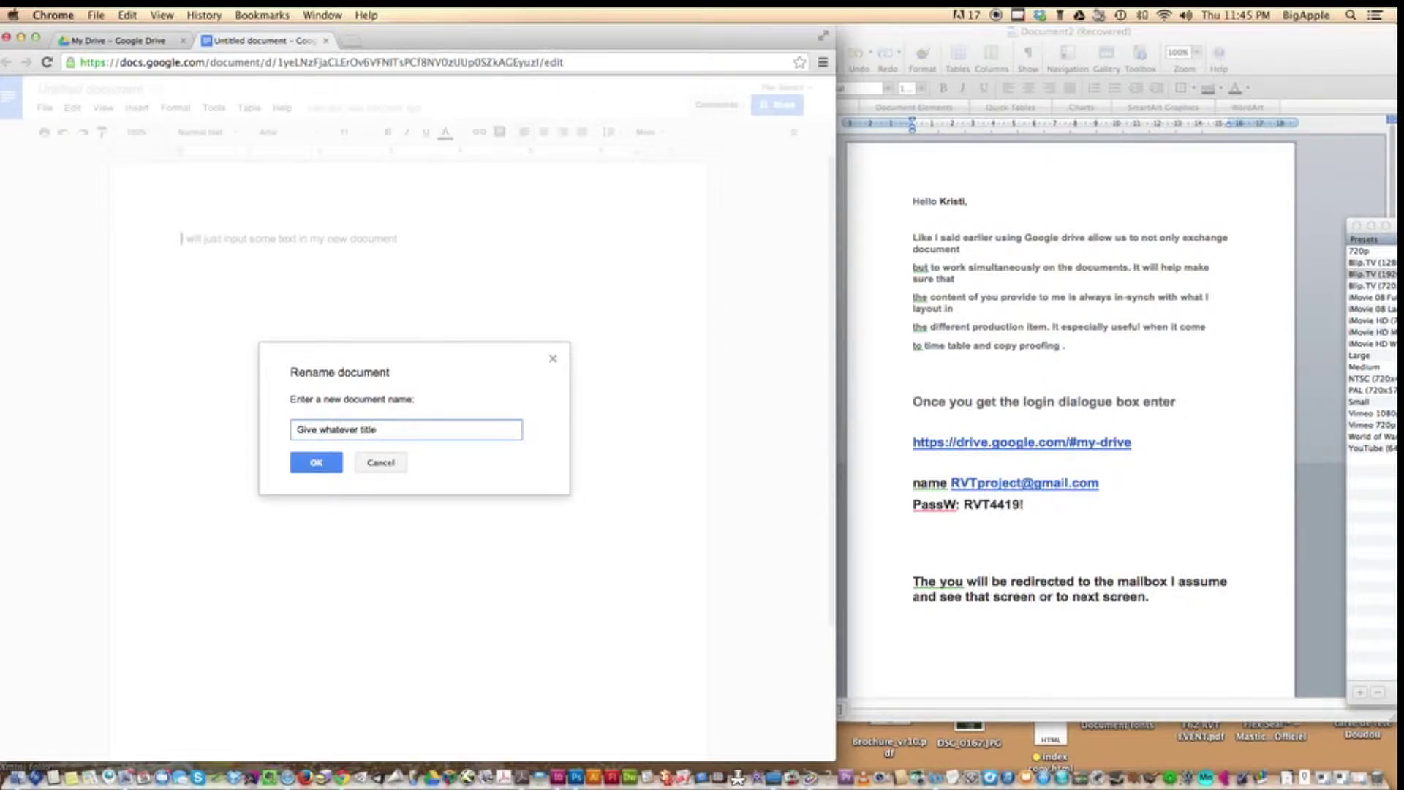
click(326, 460)
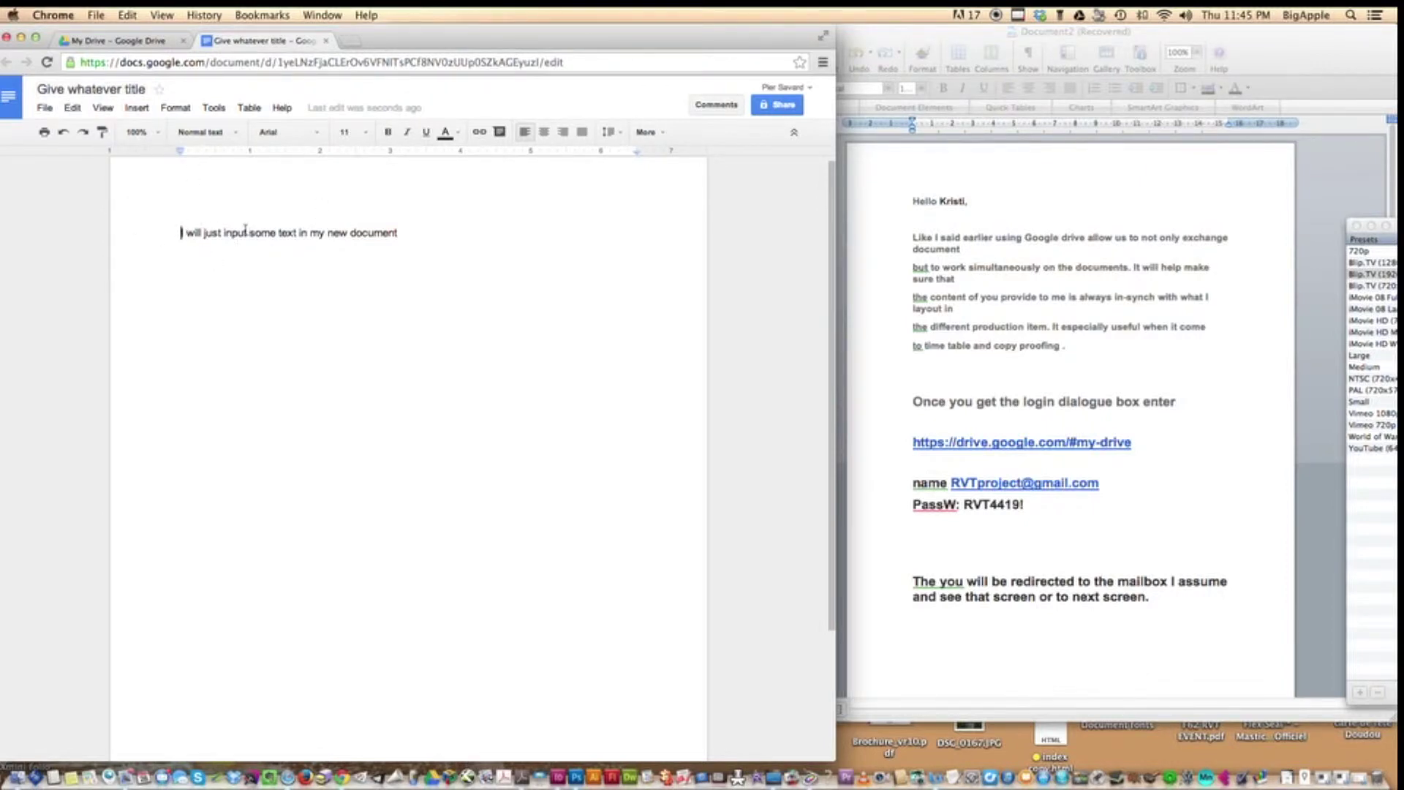
click(327, 41)
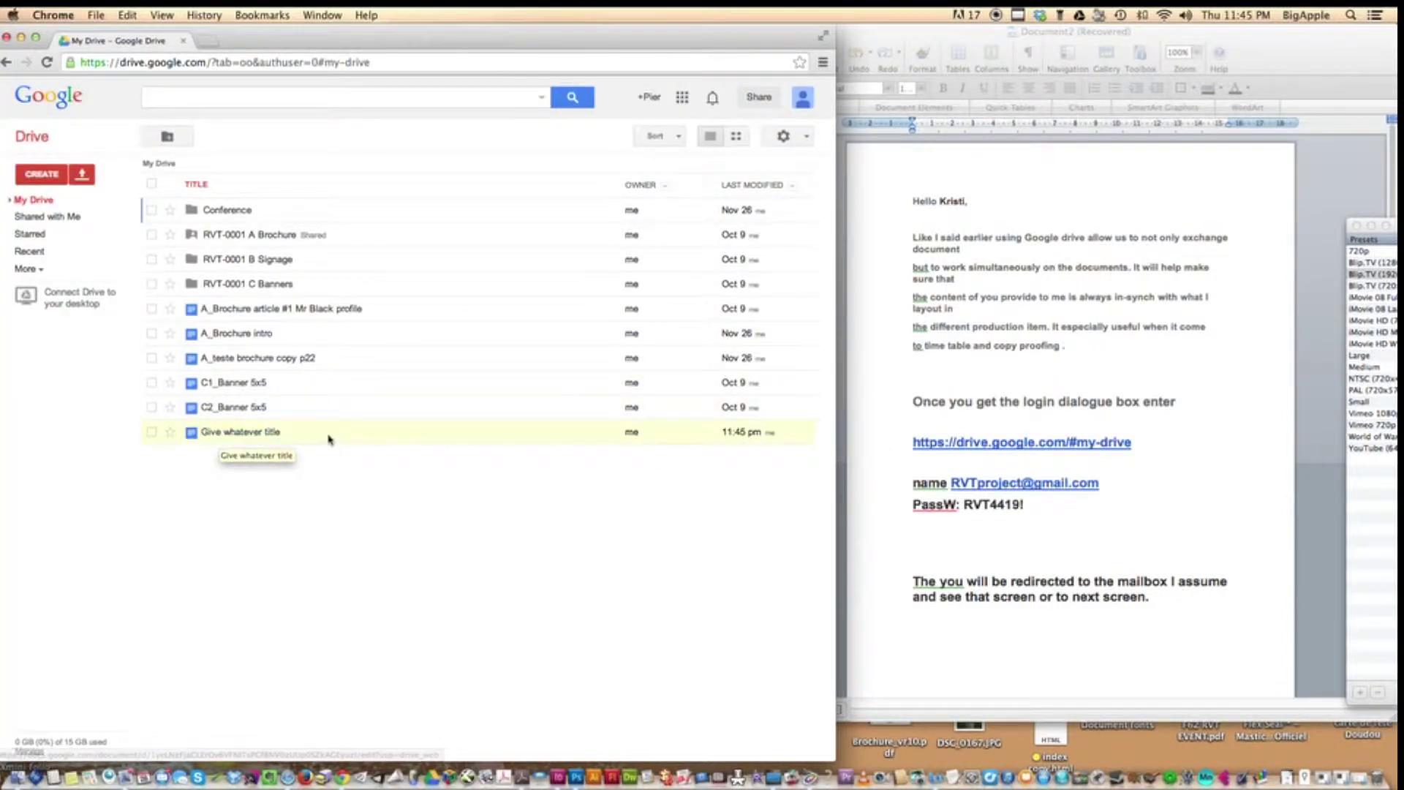
Step: Switch to InDesign and load the Google document "Give whatever title" for placing with DocsFlow, linked to the document
mouse_move(633, 432)
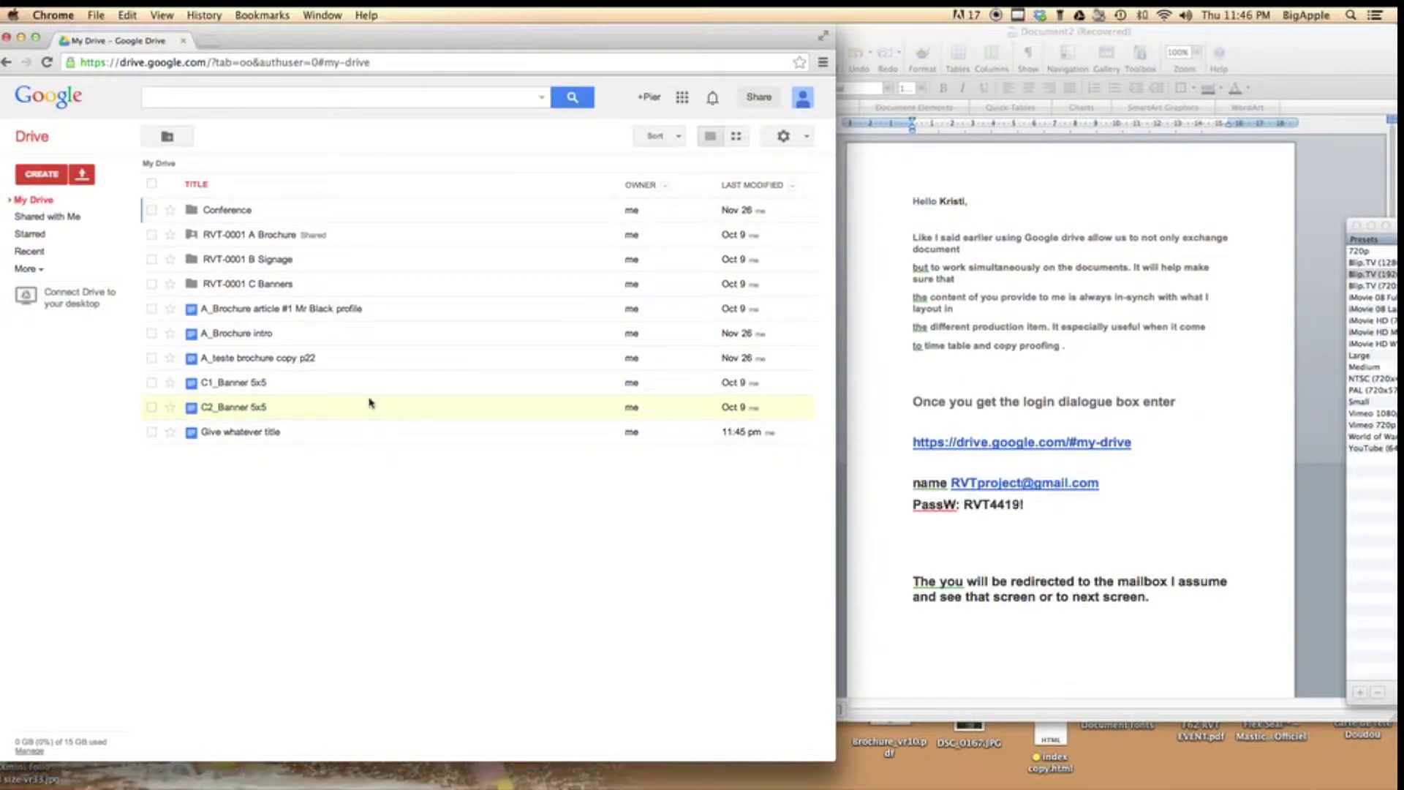
key(ctrl+Left)
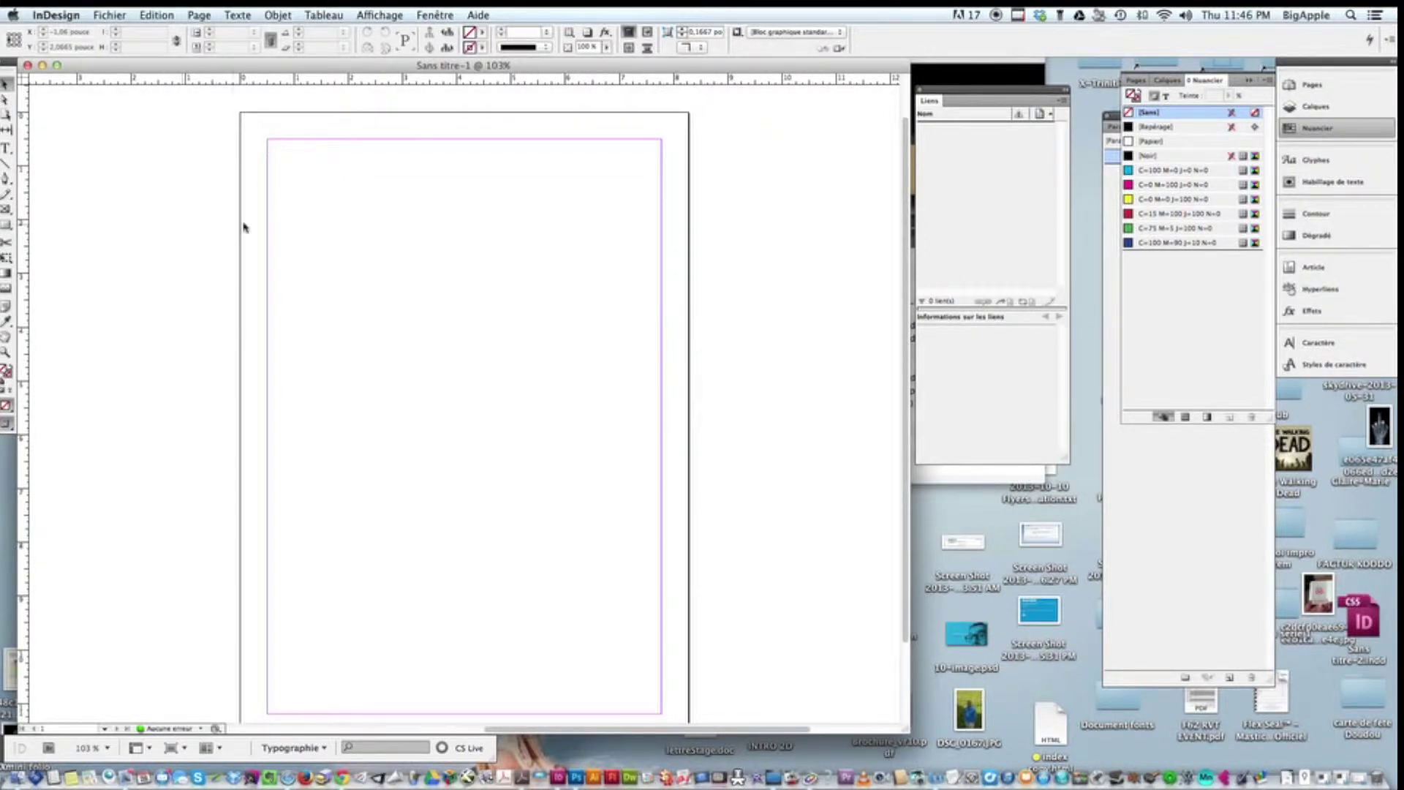
click(109, 12)
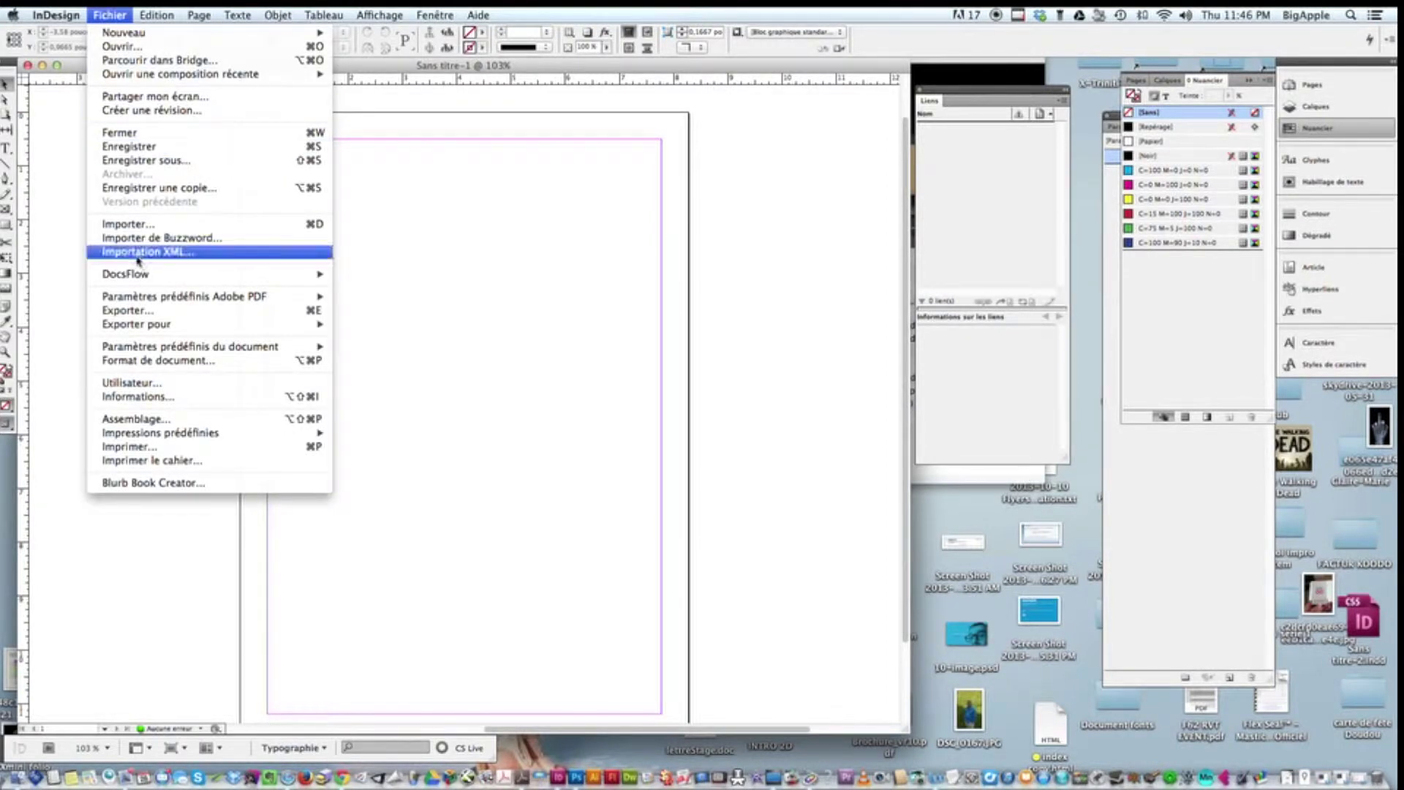
mouse_move(302, 278)
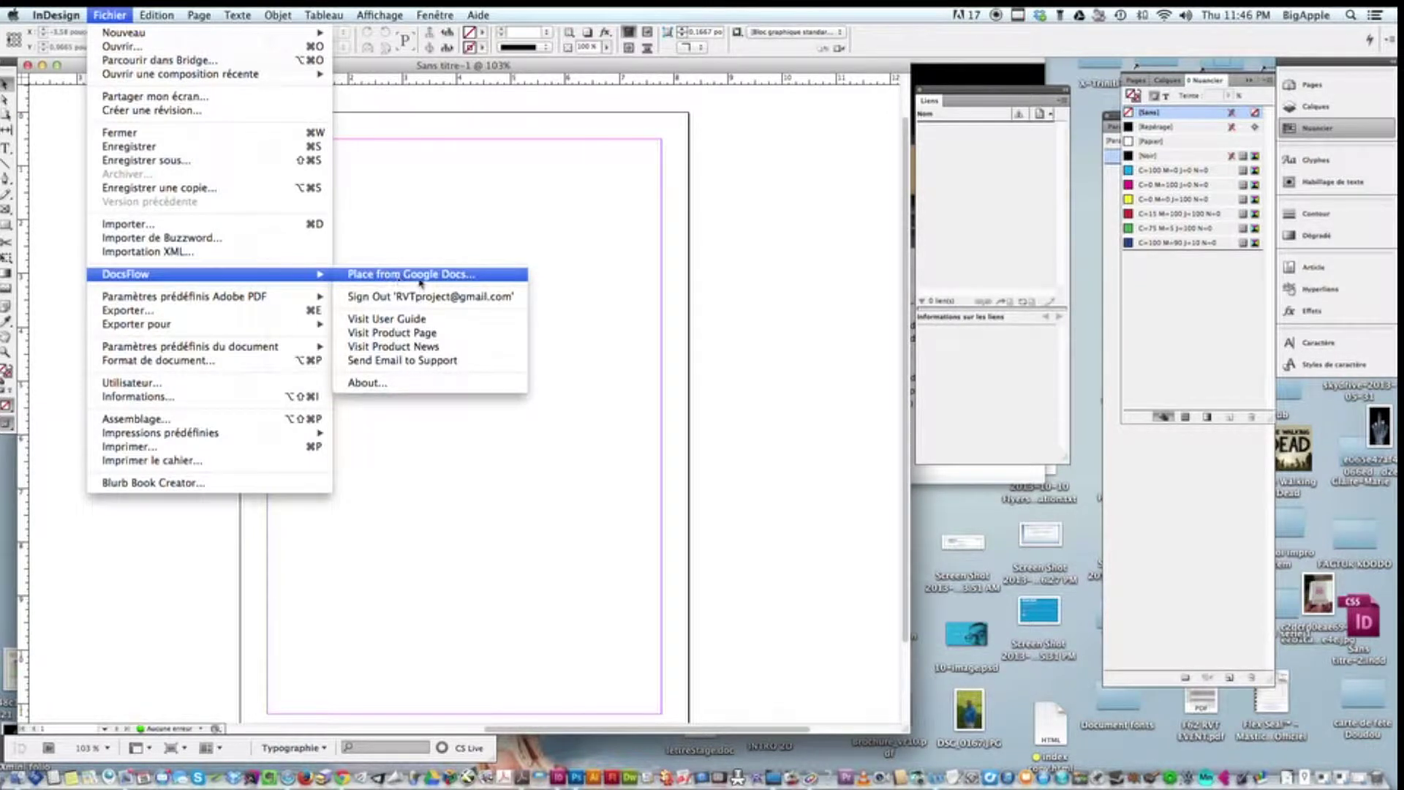
click(463, 276)
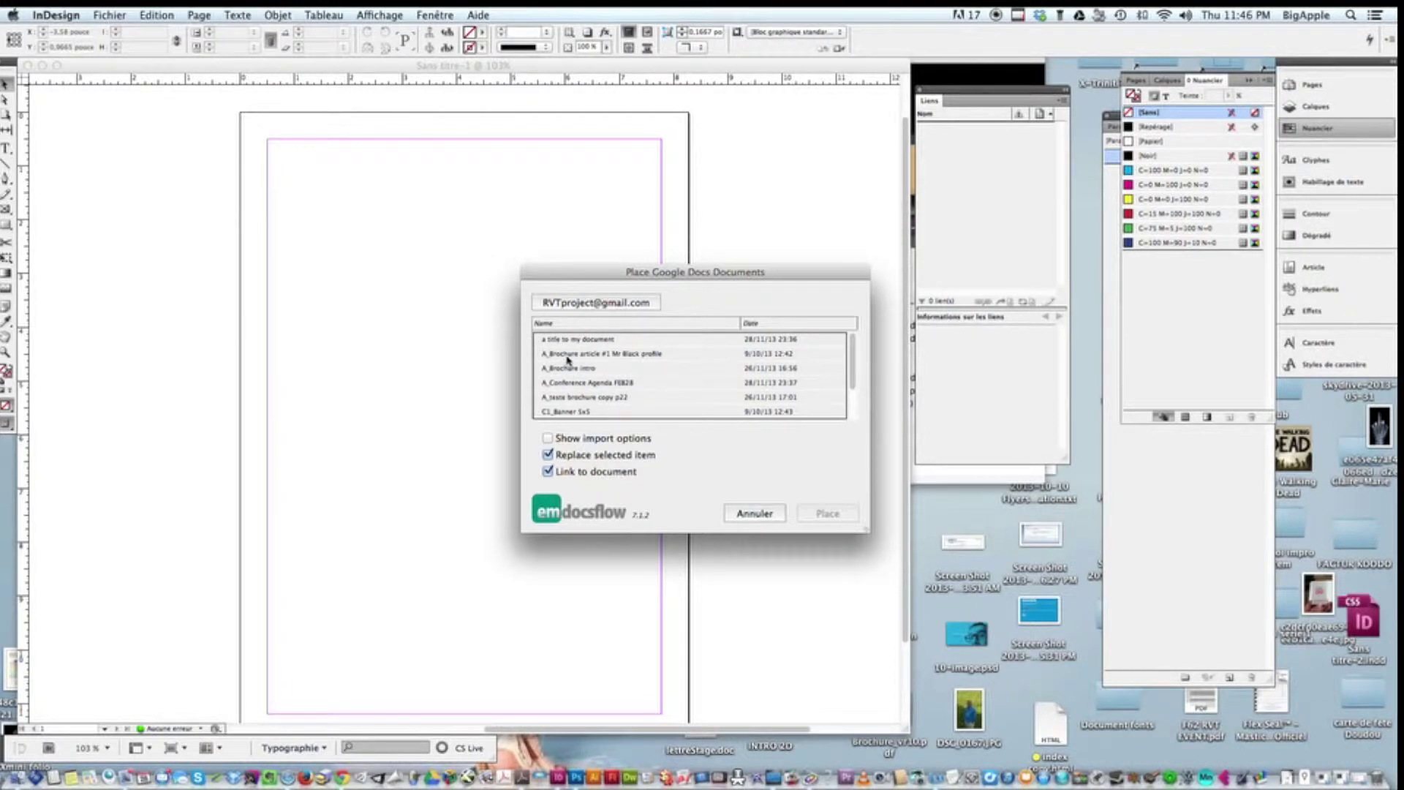
scroll(575, 397, down, 3)
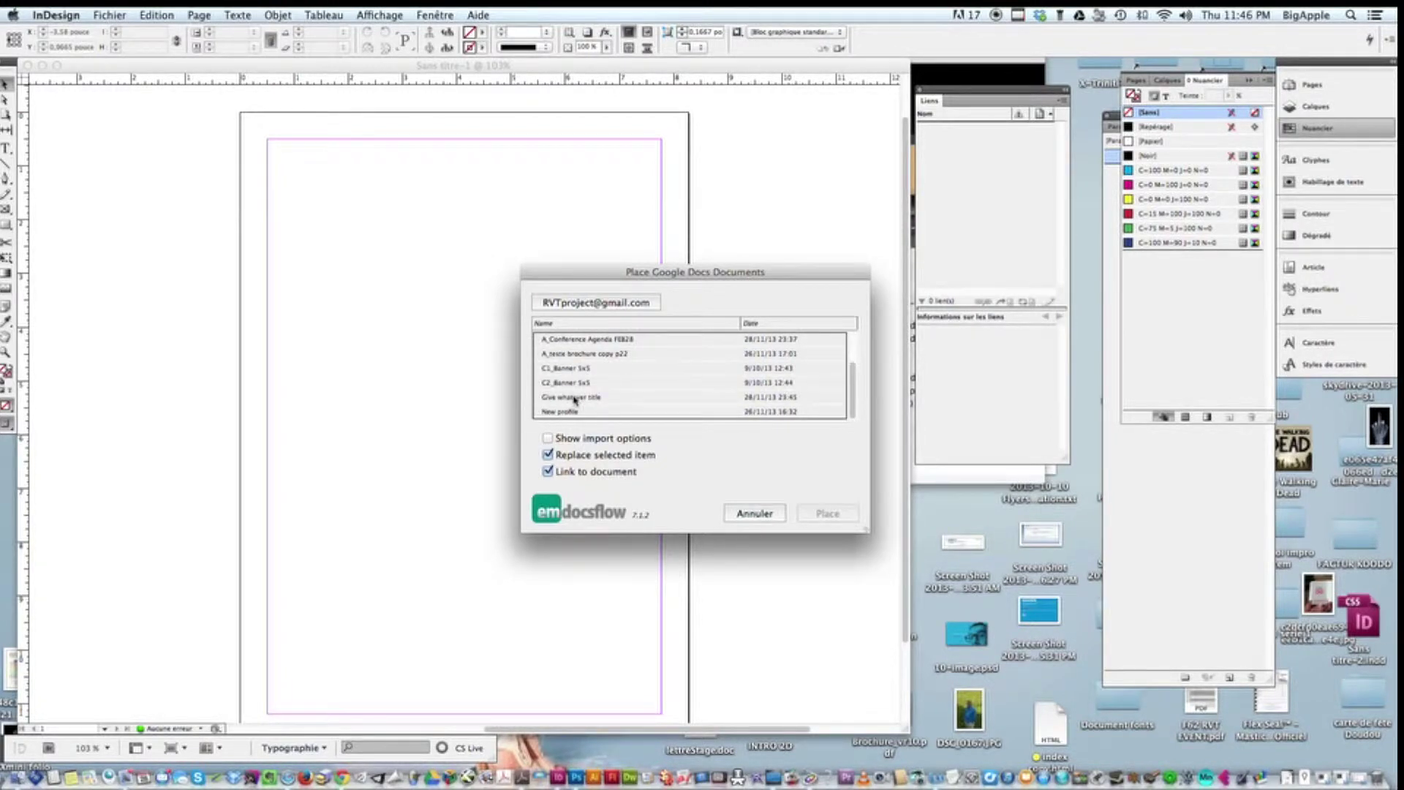
click(550, 400)
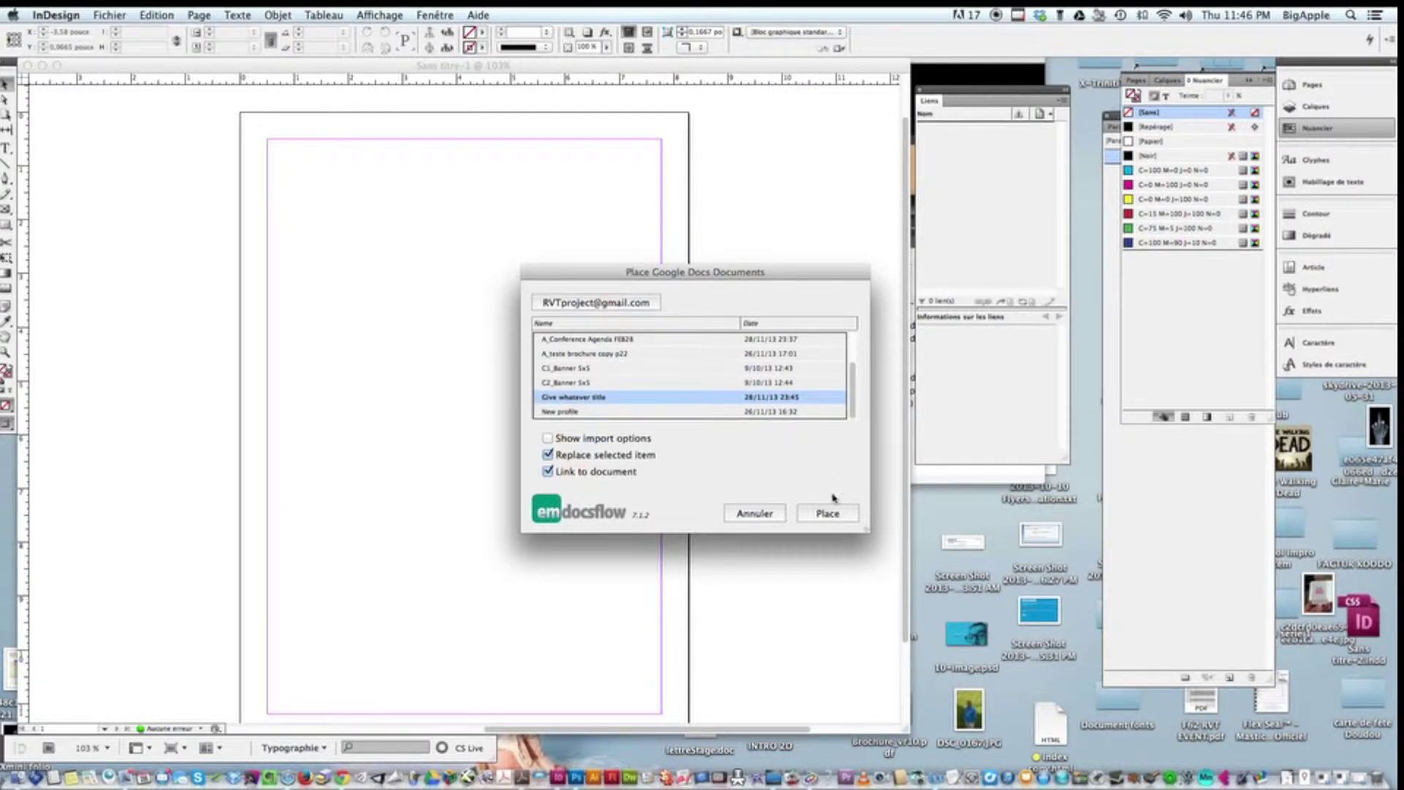
click(828, 513)
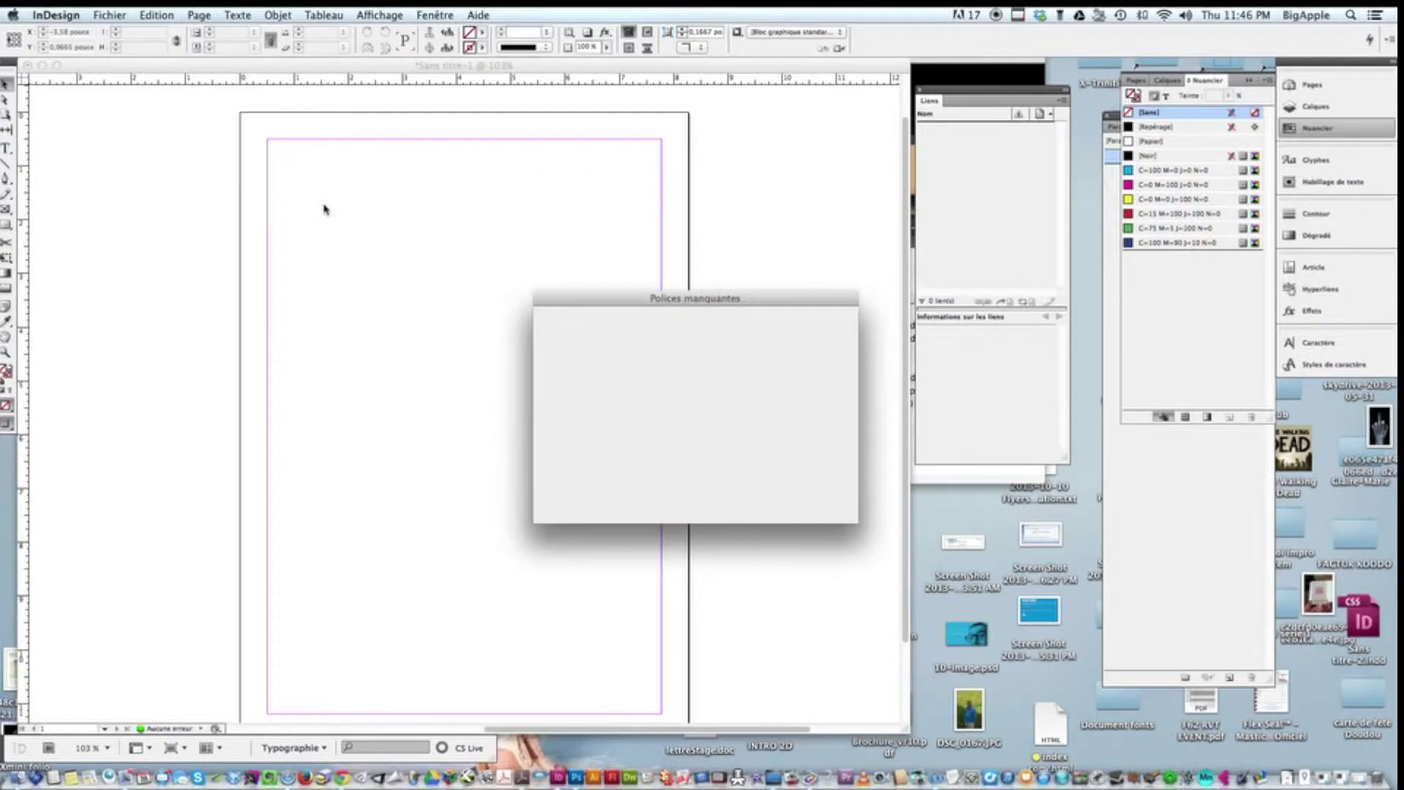
Step: Place the loaded text in a frame about 4.86 by 4.78 inches in the upper part of the page
click(326, 209)
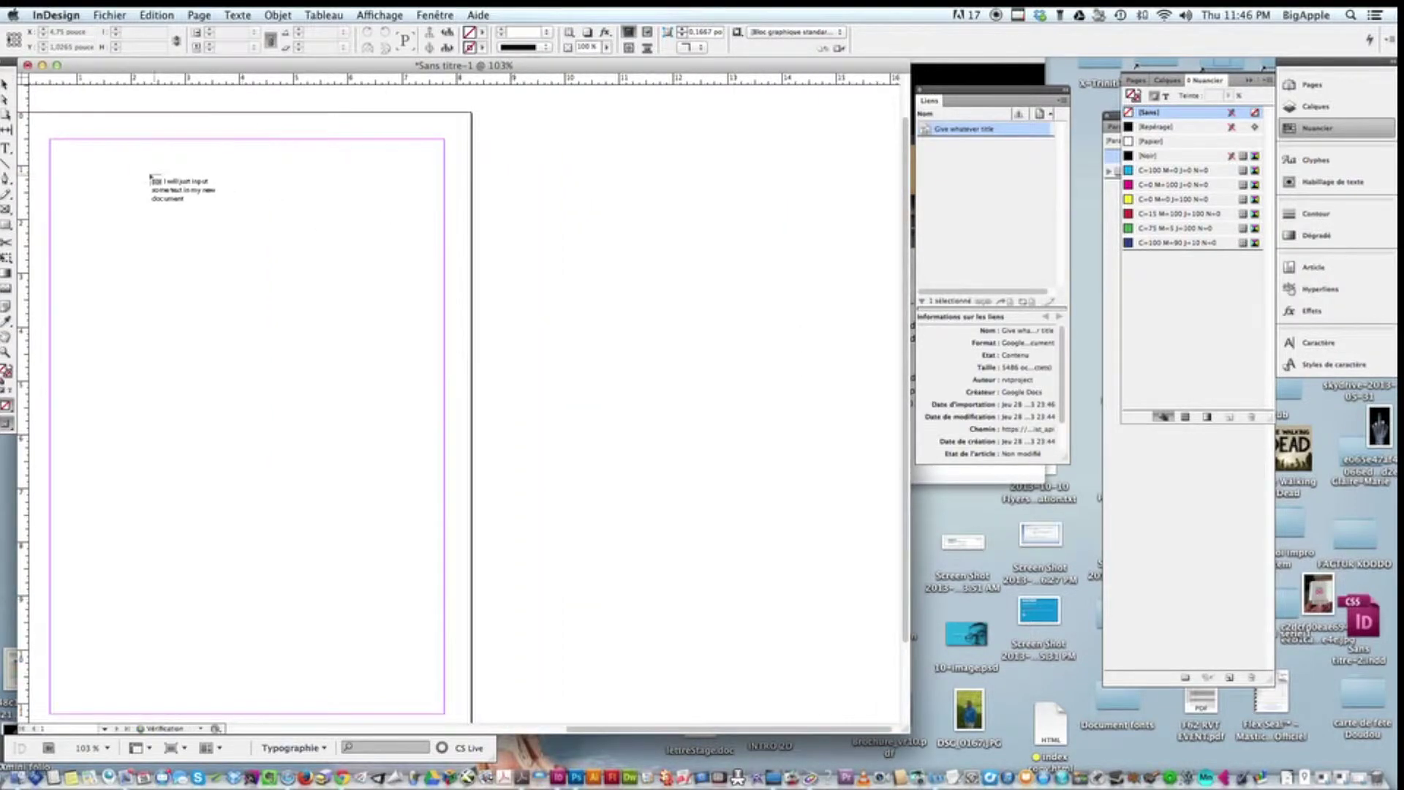
drag(91, 159, 355, 416)
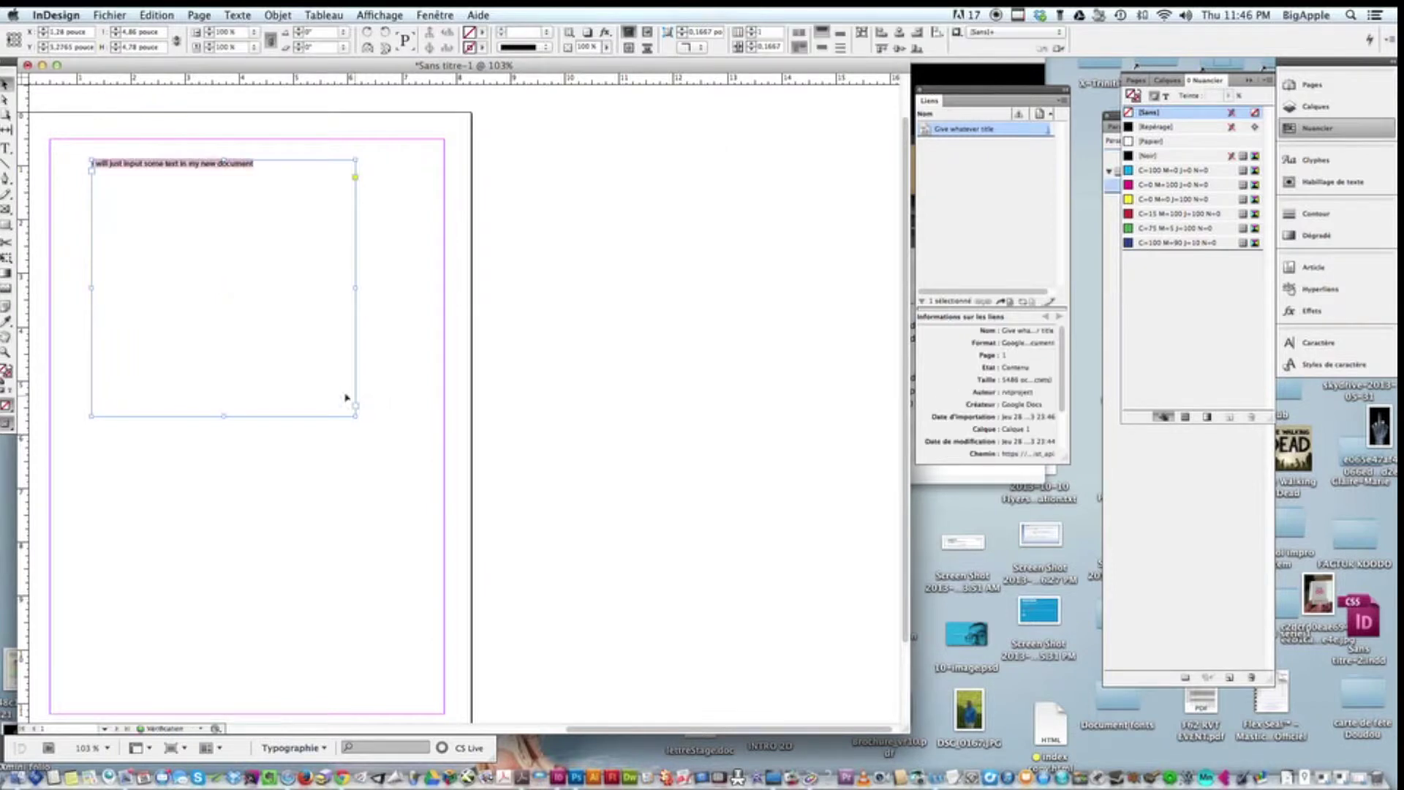
scroll(301, 385, left, 5)
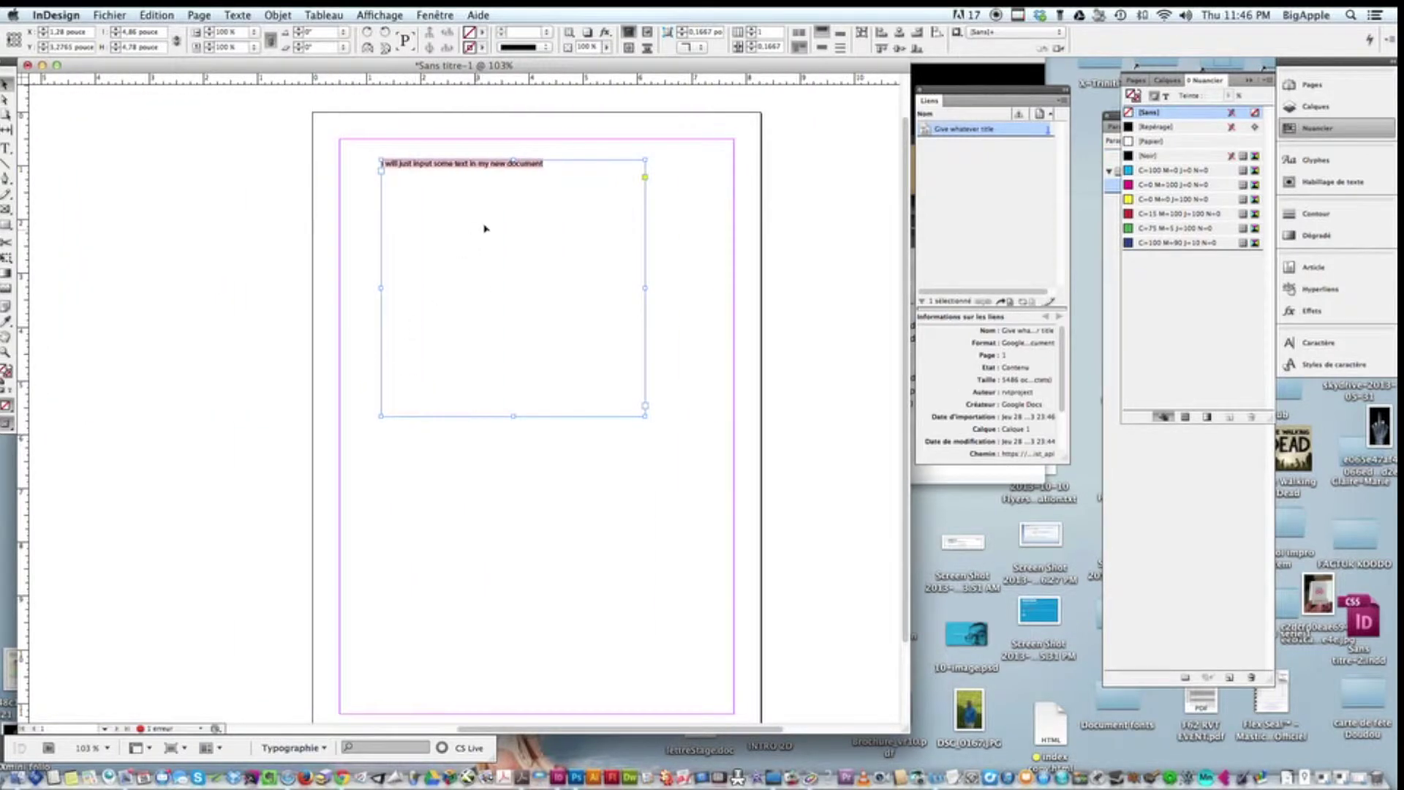
Step: Select the whole line of placed text and set its font to Helvetica
triple_click(555, 167)
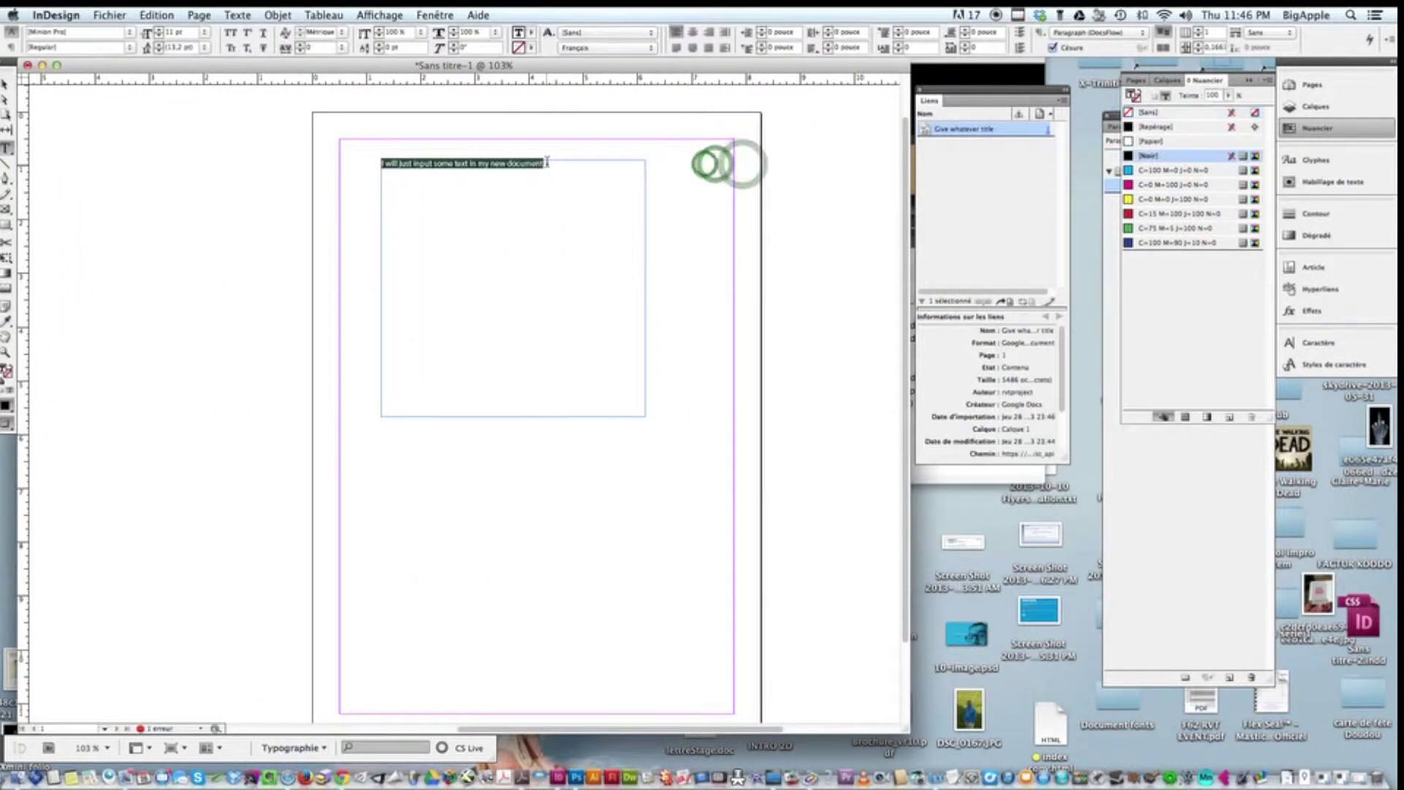
click(554, 167)
drag(552, 167, 383, 155)
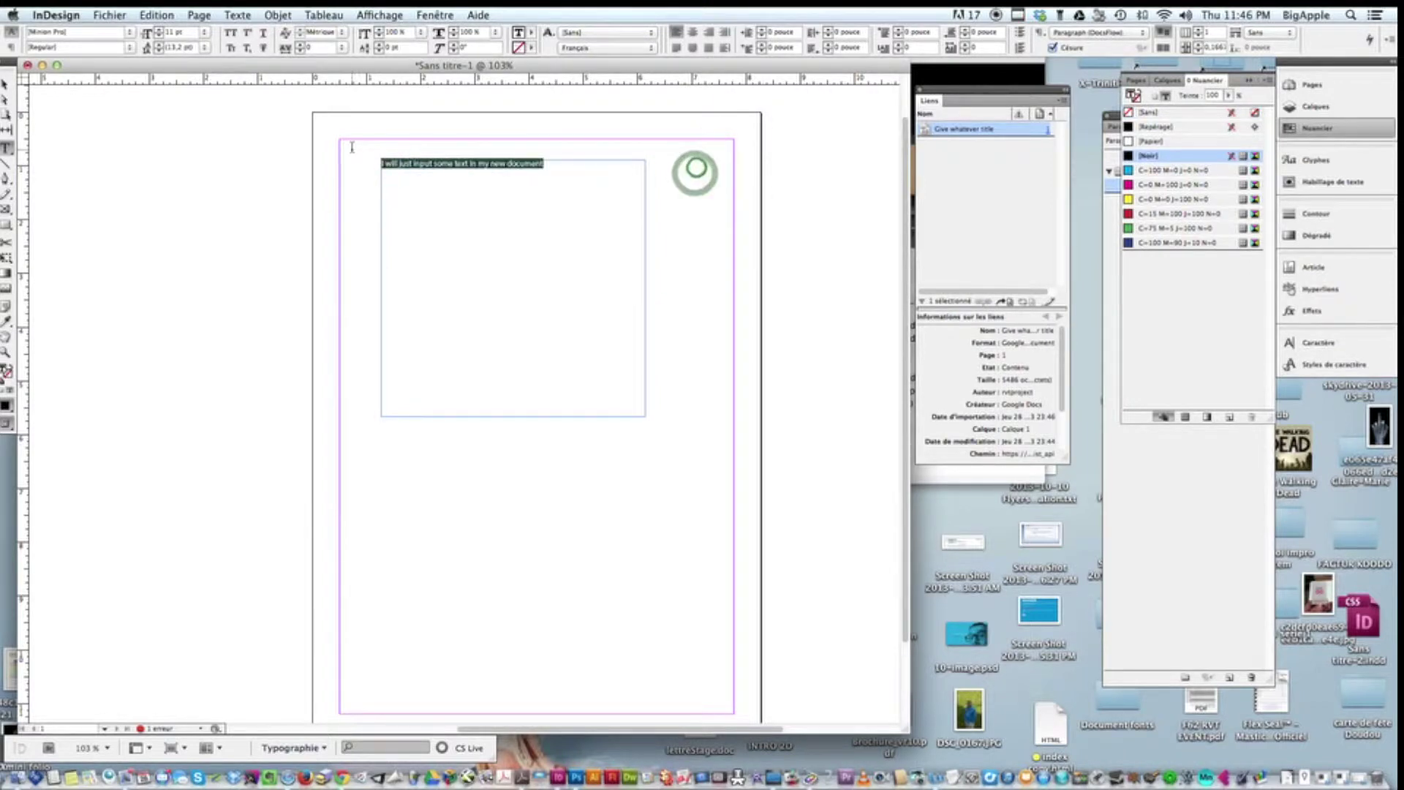
click(80, 32)
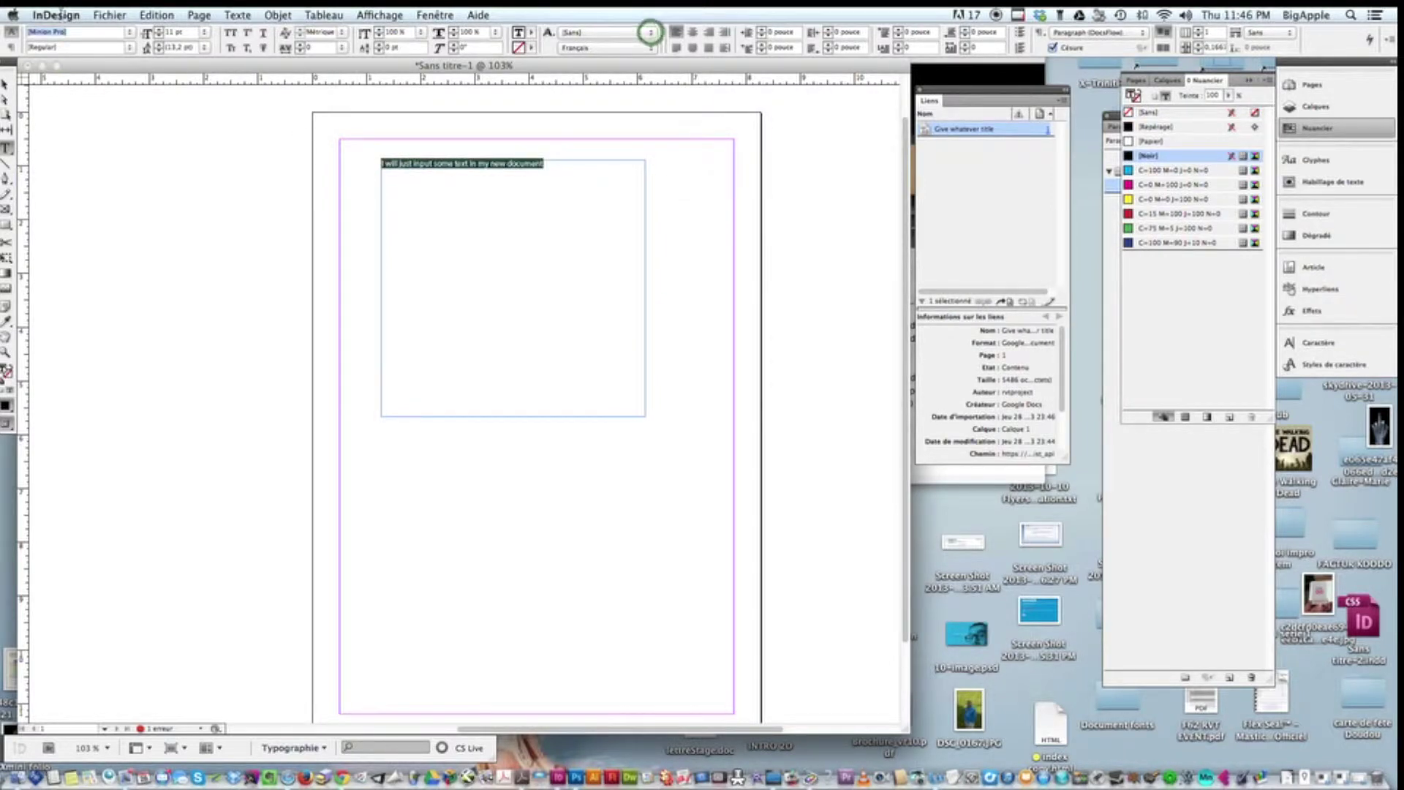
text(Helvetica)
key(Return)
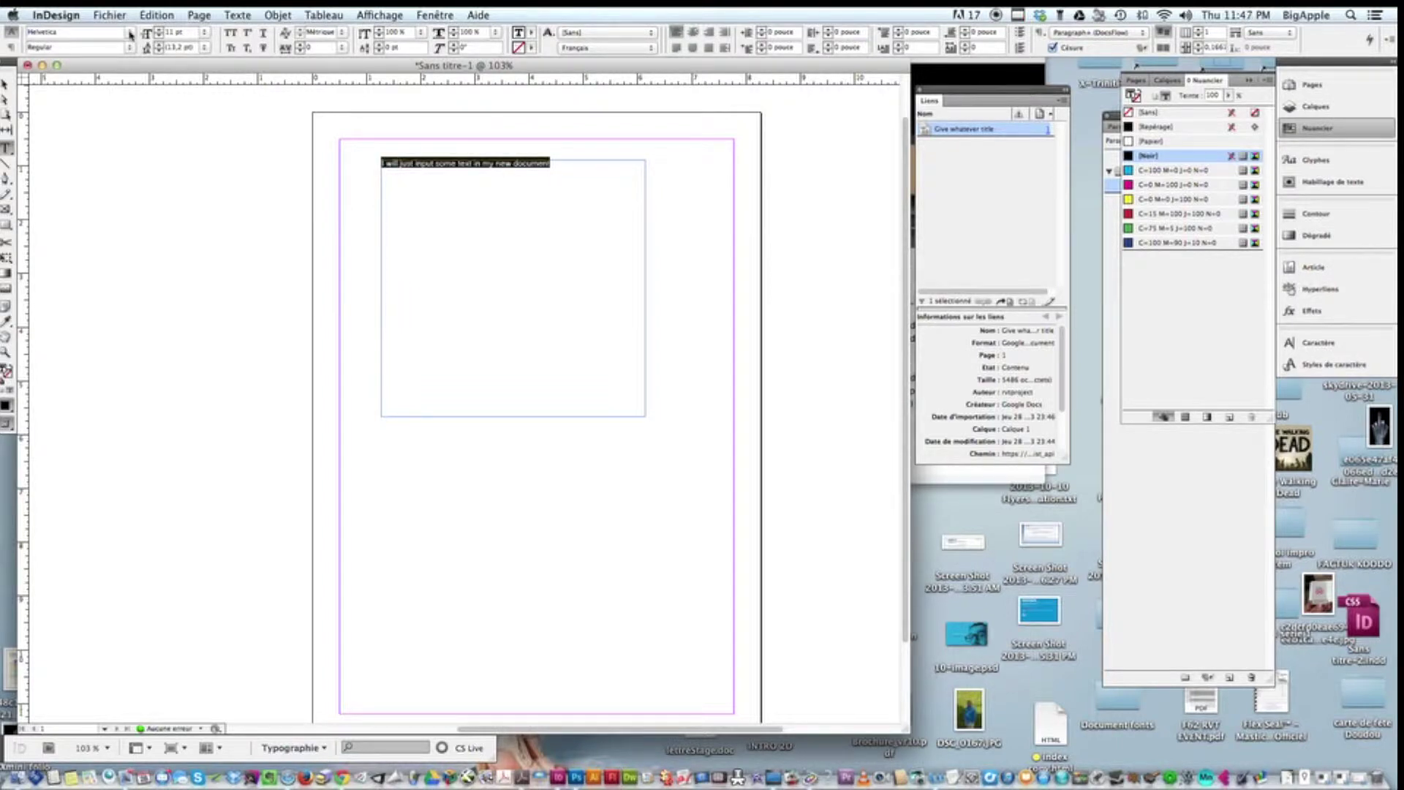
Step: Set the font of the selected placed text to Helvetica Neue Thin
click(130, 35)
mouse_move(146, 61)
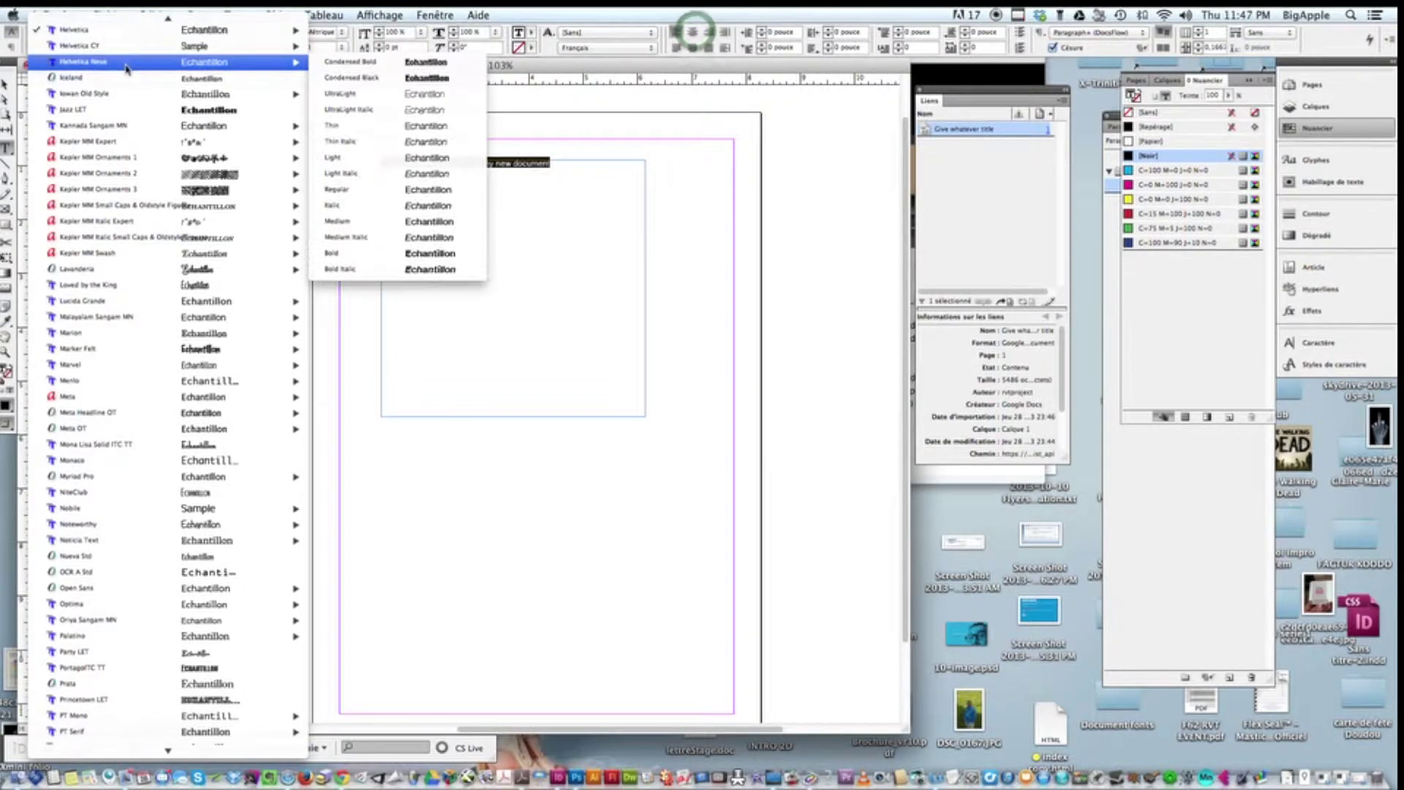
click(376, 126)
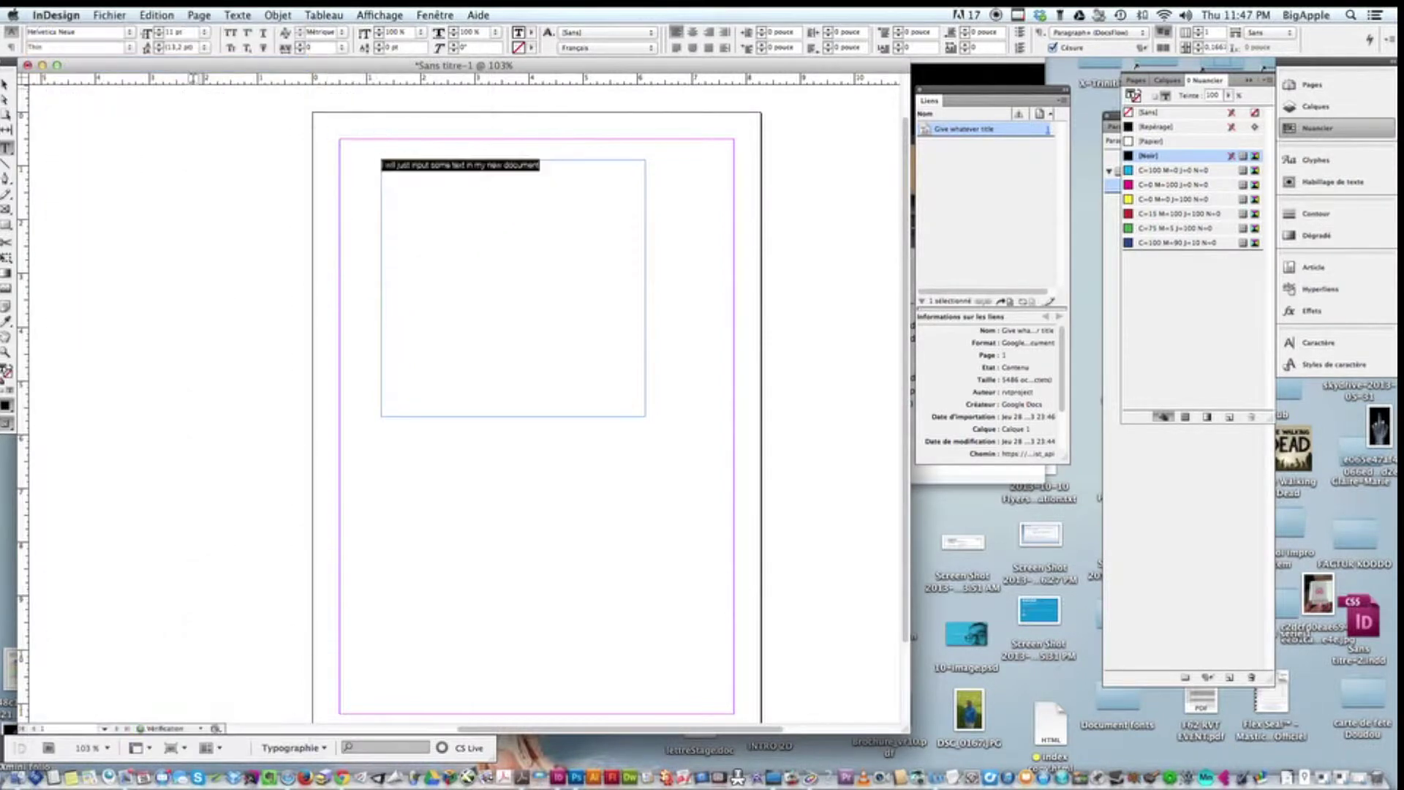
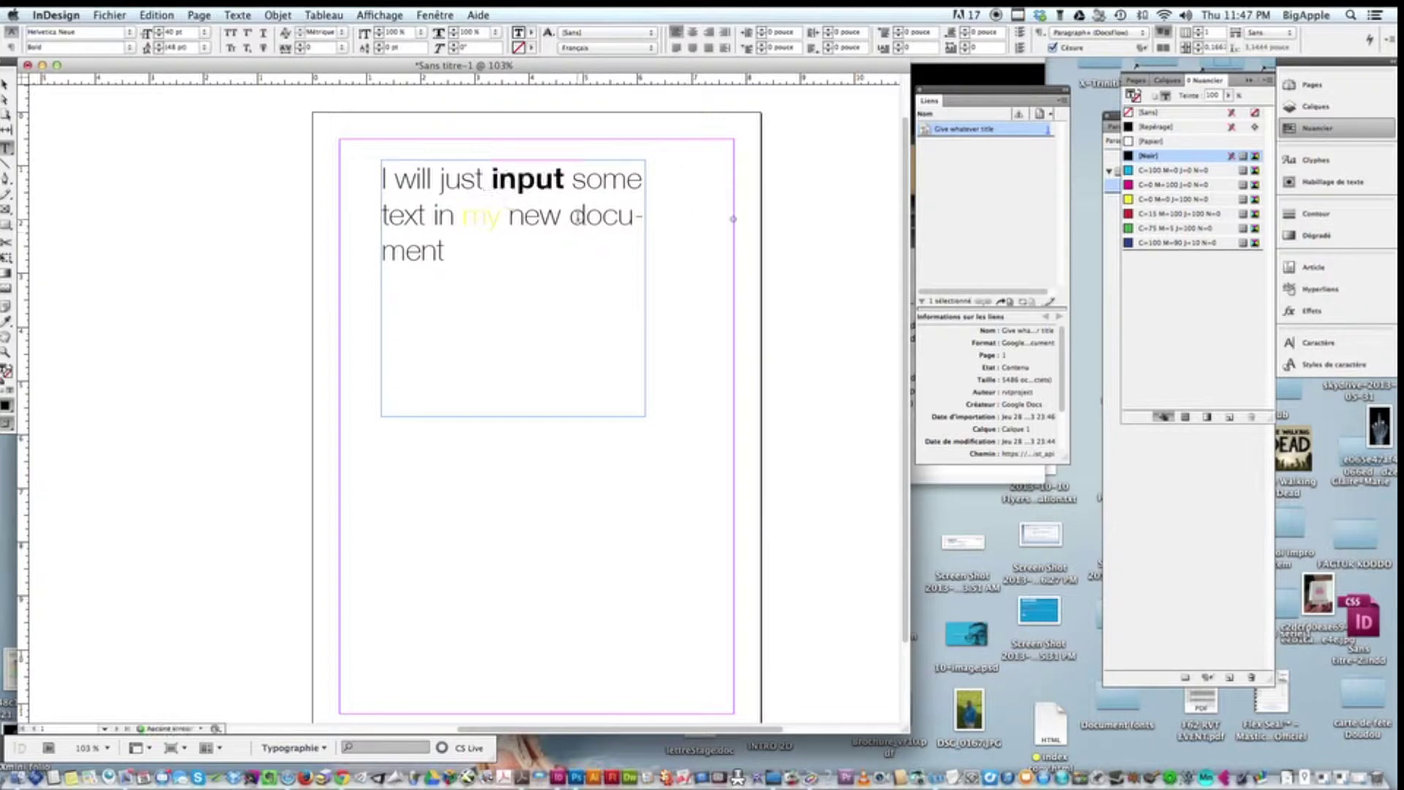
Step: Colour the word "my" in the placed text with the red swatch C=15 M=100 J=100 N=0 and deselect it
drag(503, 216, 456, 216)
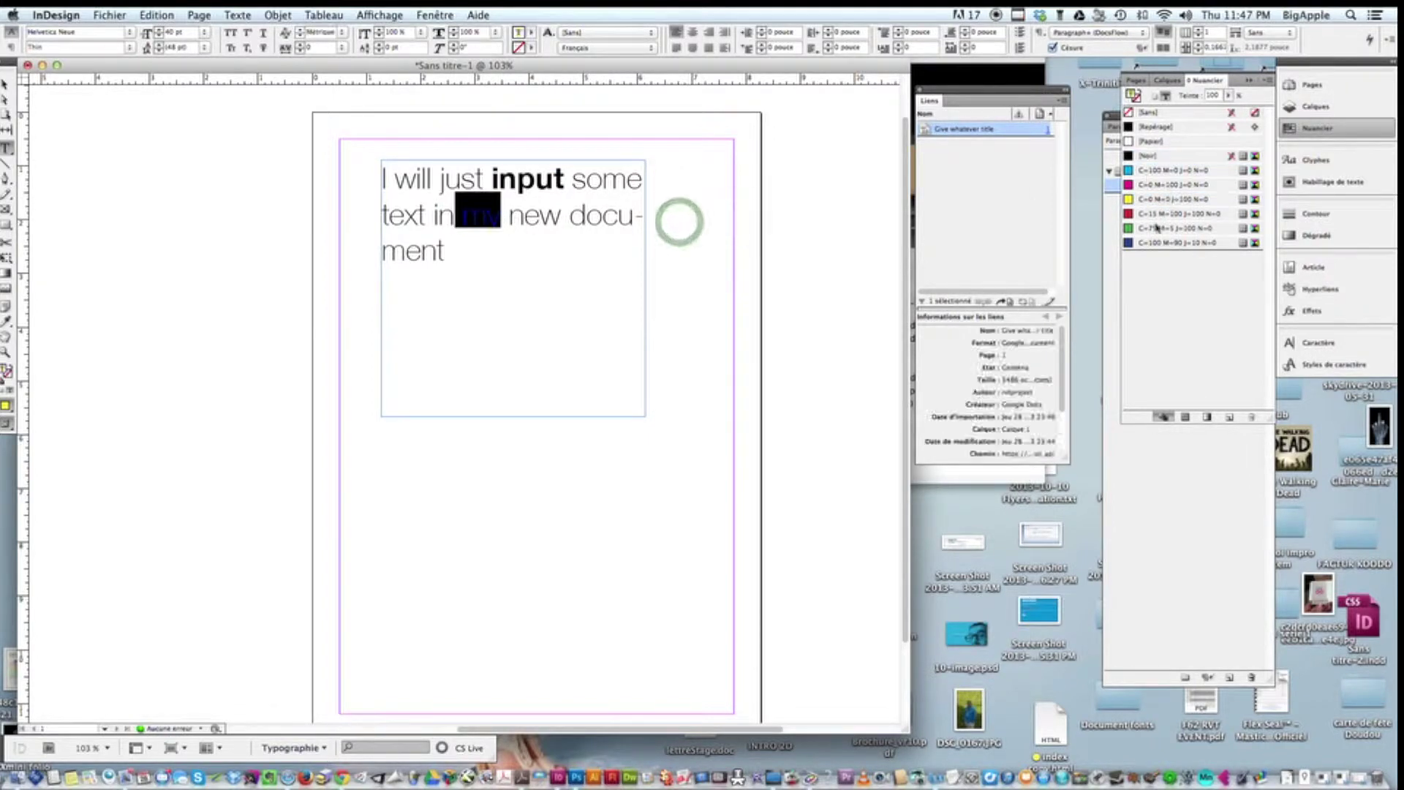
click(1147, 213)
click(592, 223)
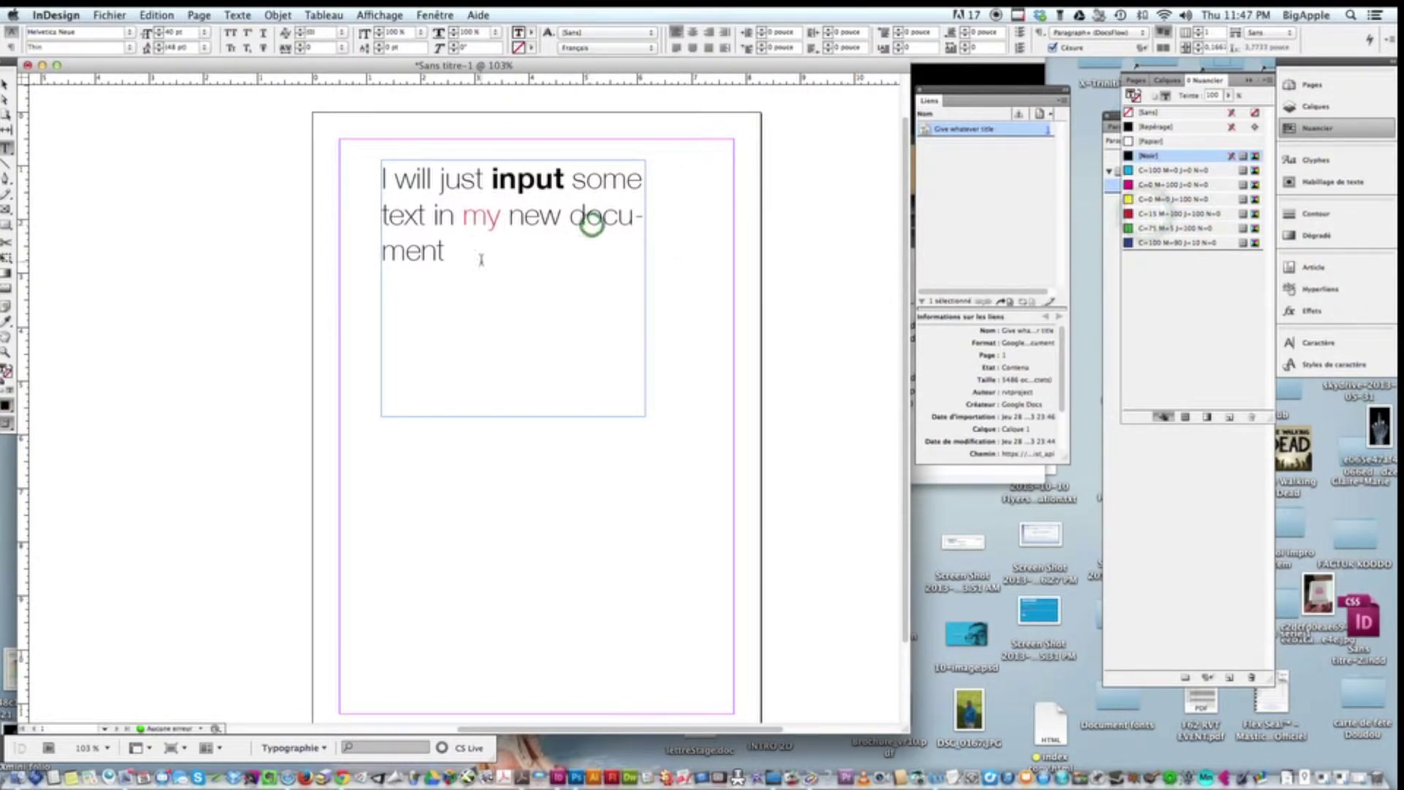
click(679, 251)
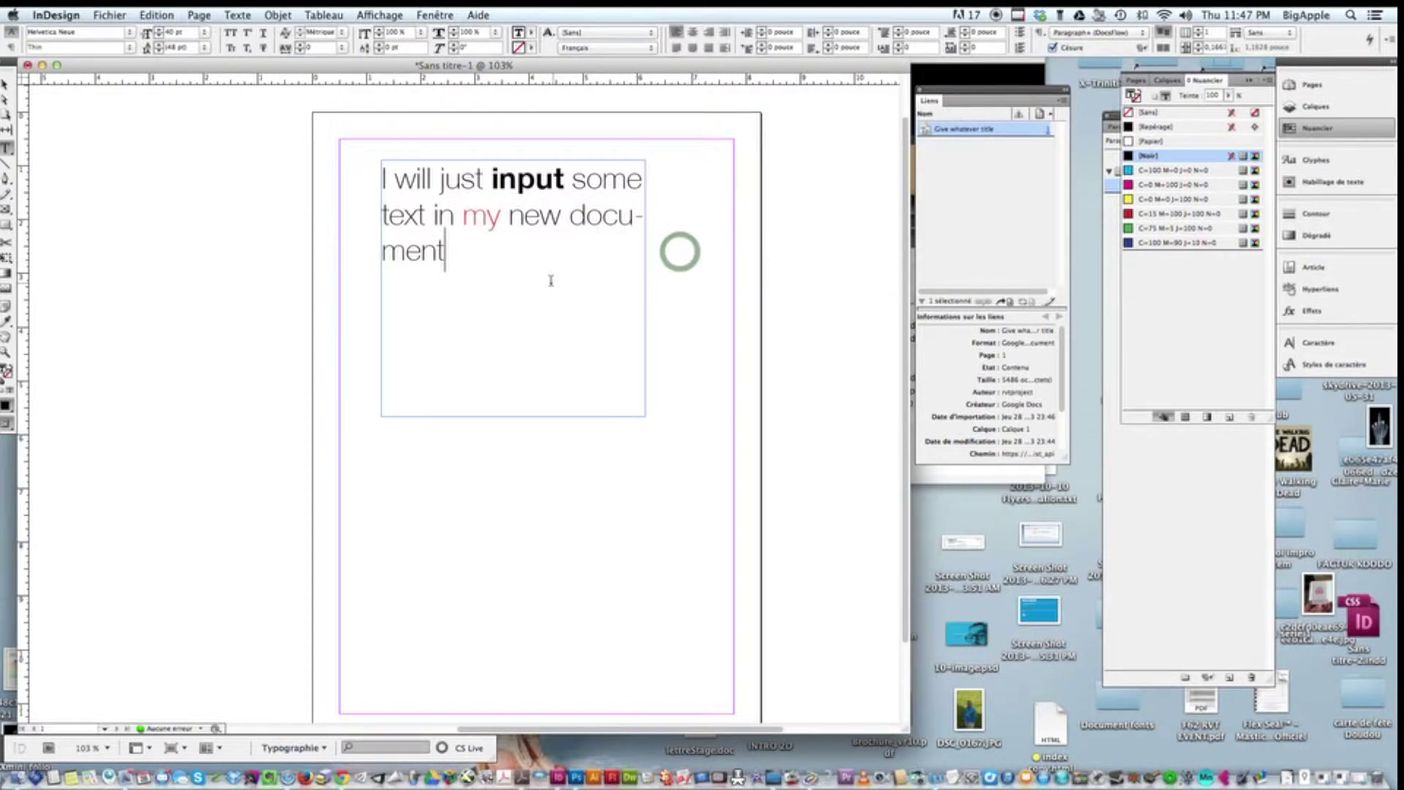
Step: Switch to Chrome, open "Give whatever title" from My Drive, append "add some other text" to its line and close the document
key(ctrl+Right)
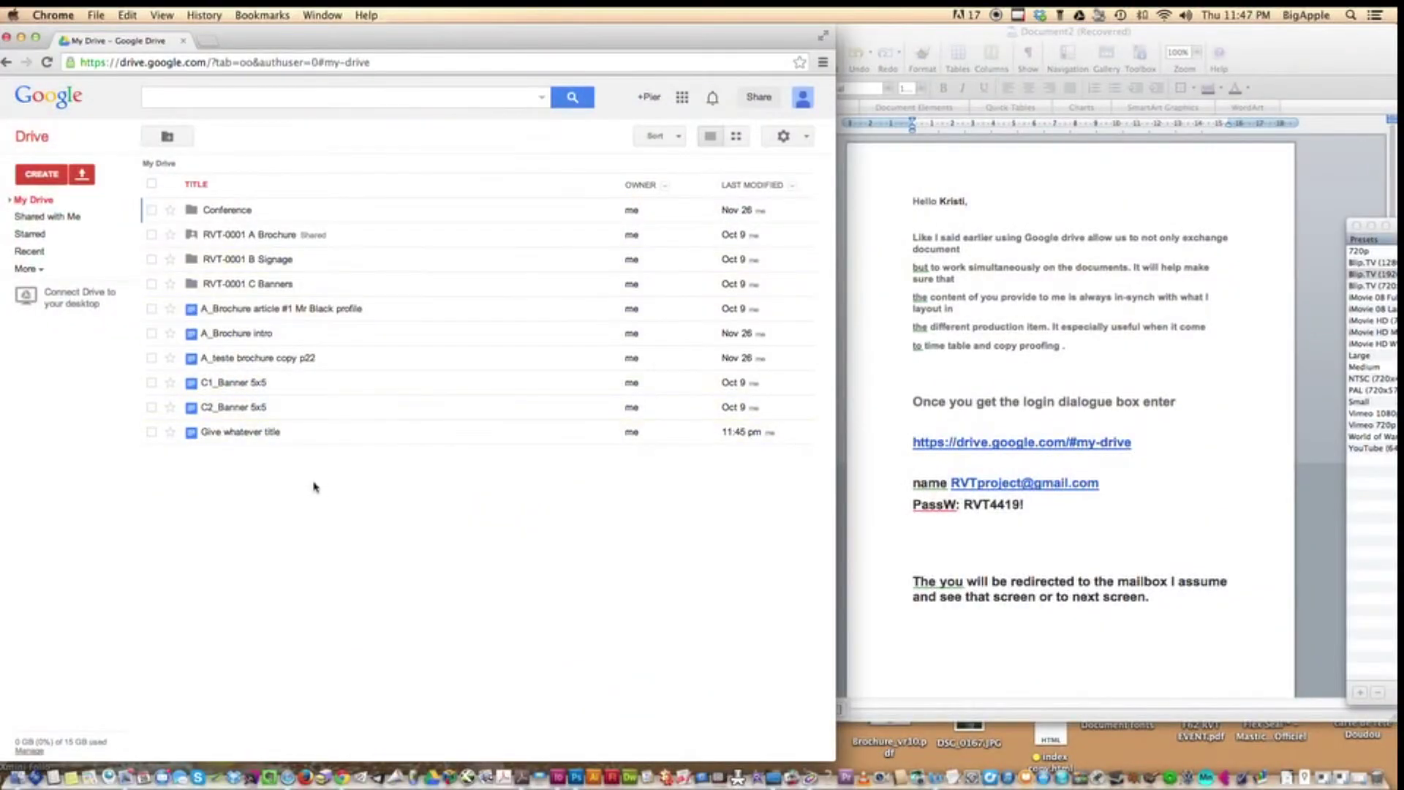
click(230, 433)
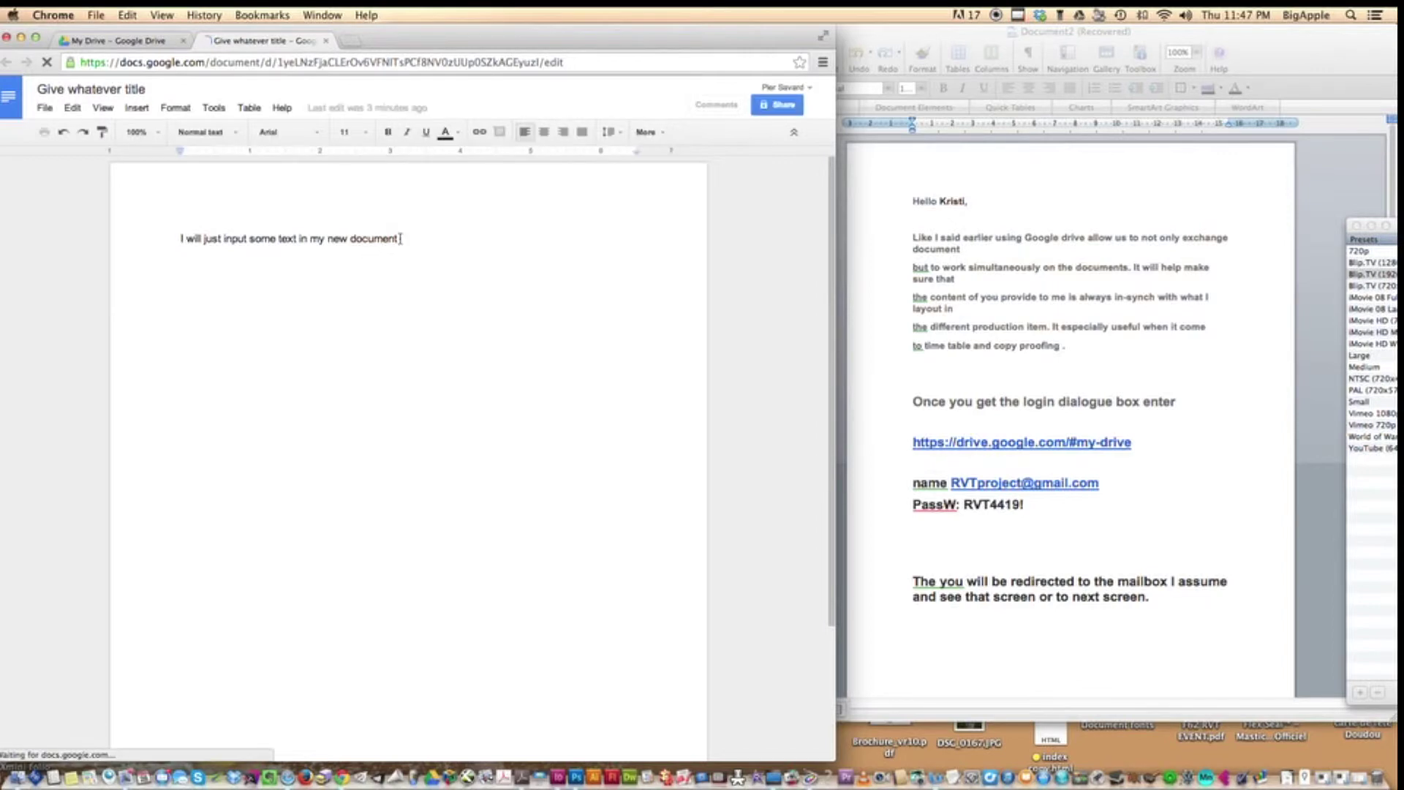
click(699, 238)
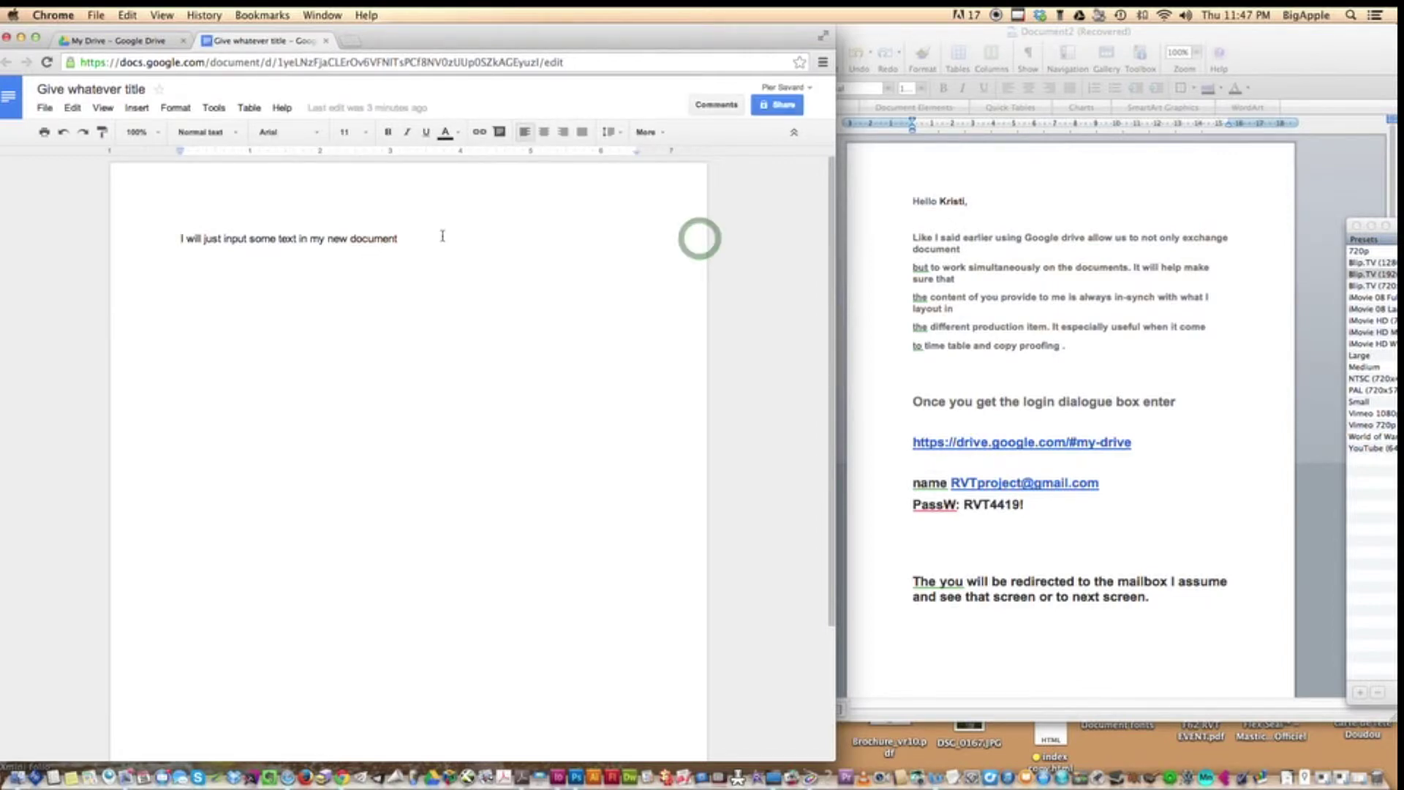
text(add some other text)
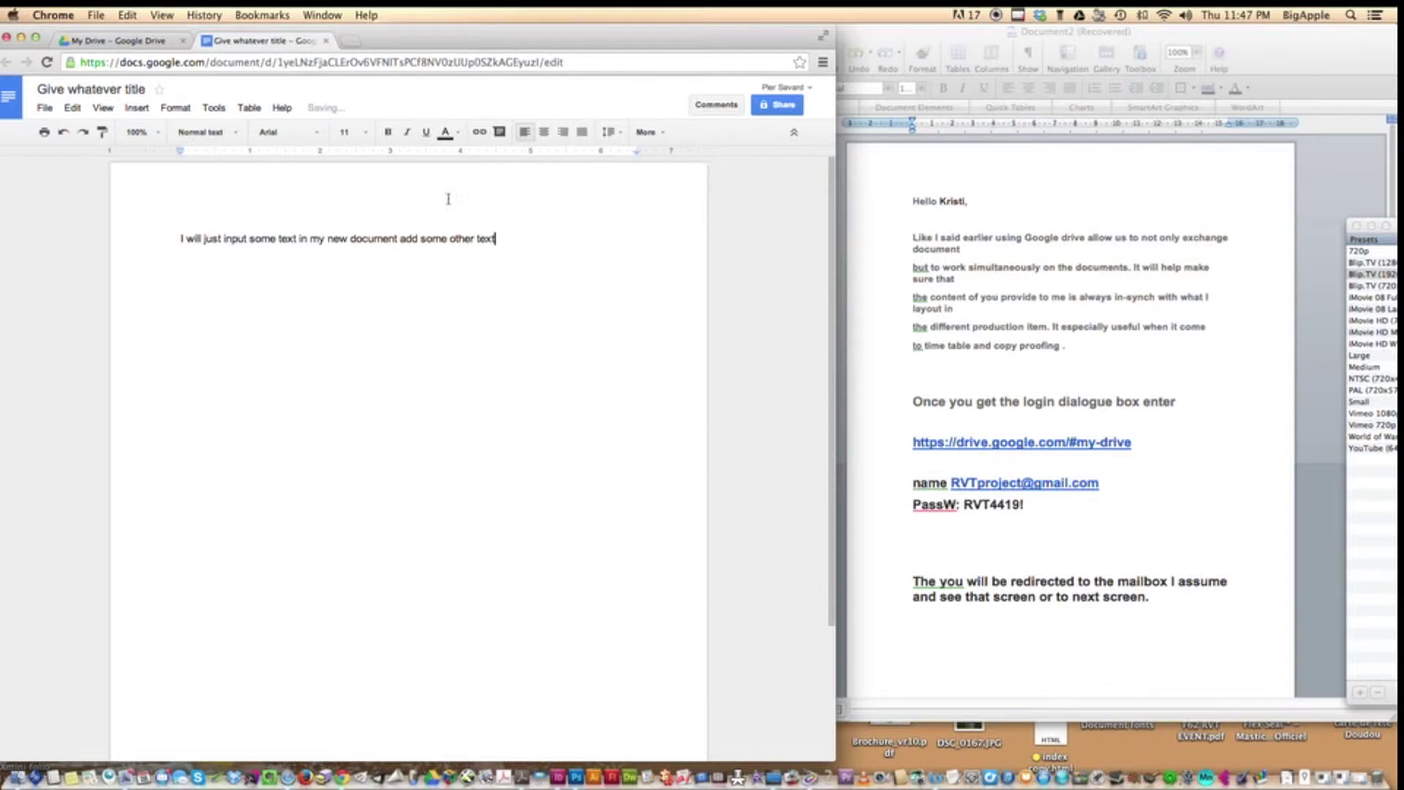
click(326, 41)
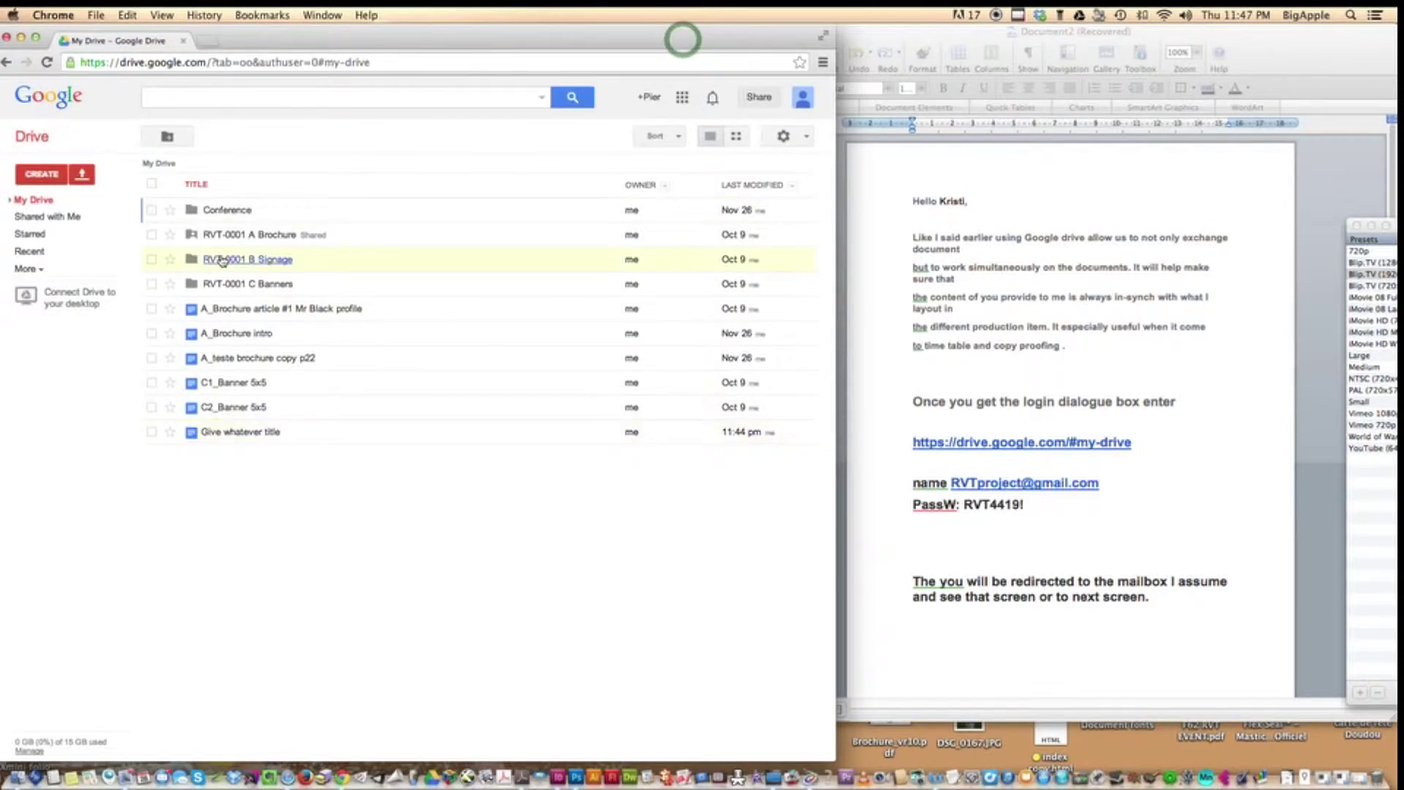
Step: Switch to InDesign and update the modified link "Give whatever title" for the placed text frame
key(super+Tab)
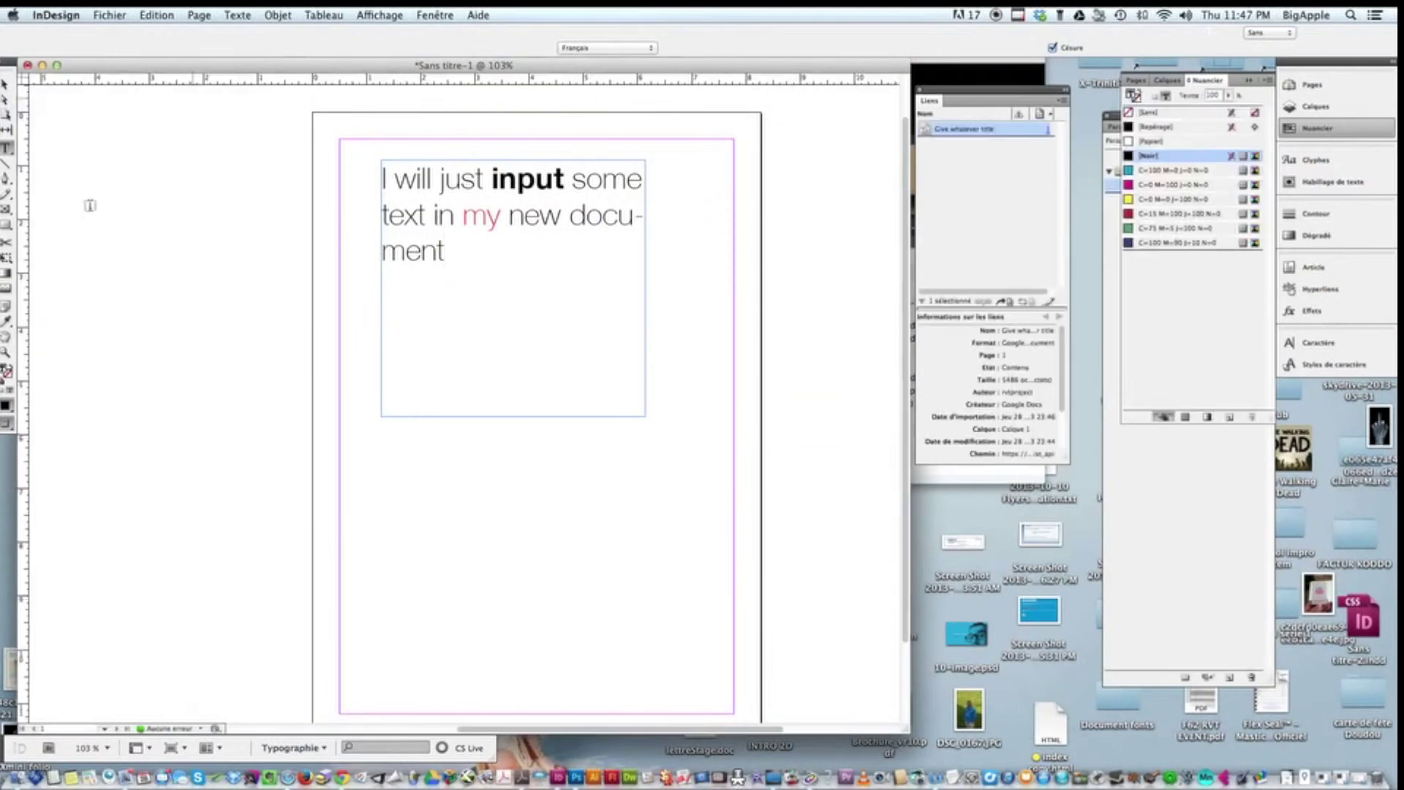
click(6, 85)
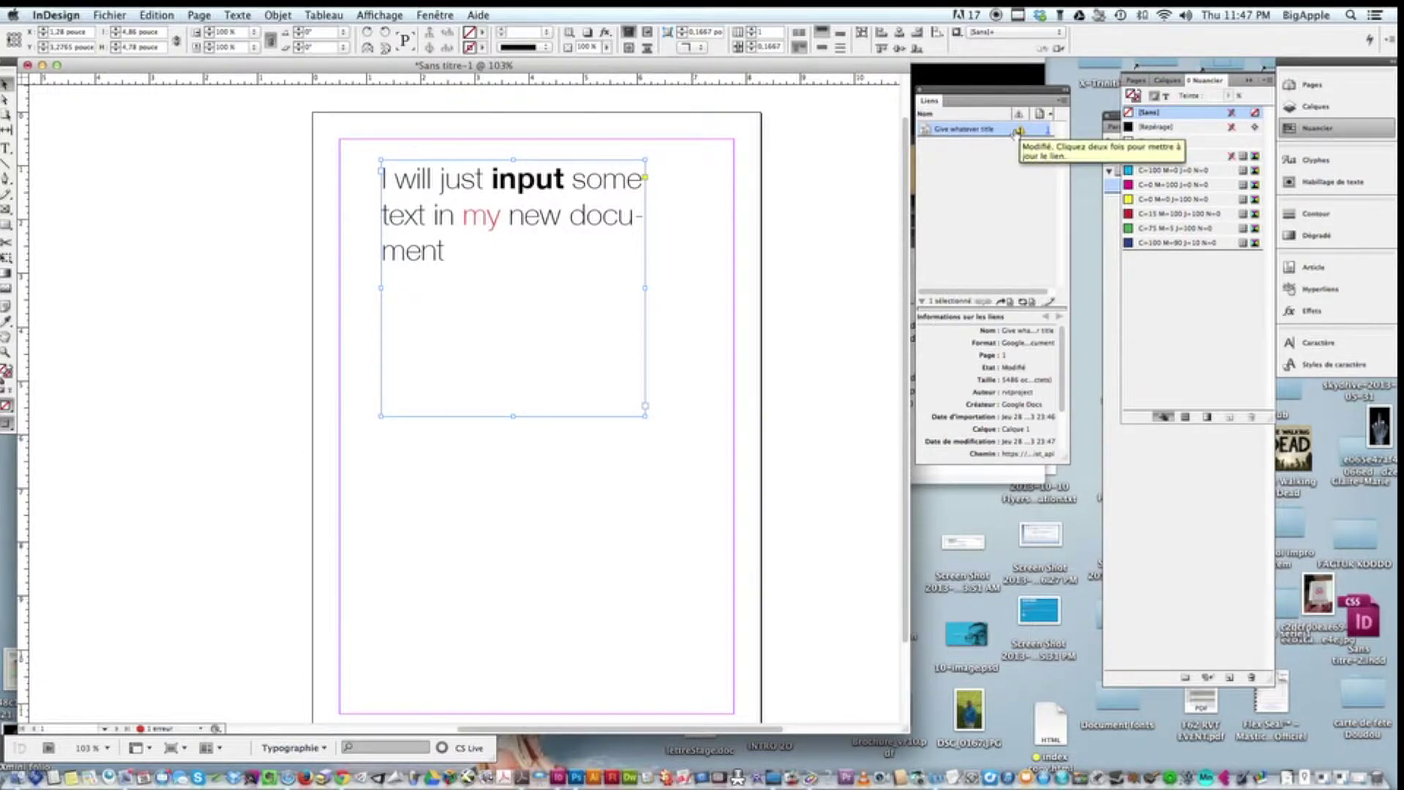
click(1026, 301)
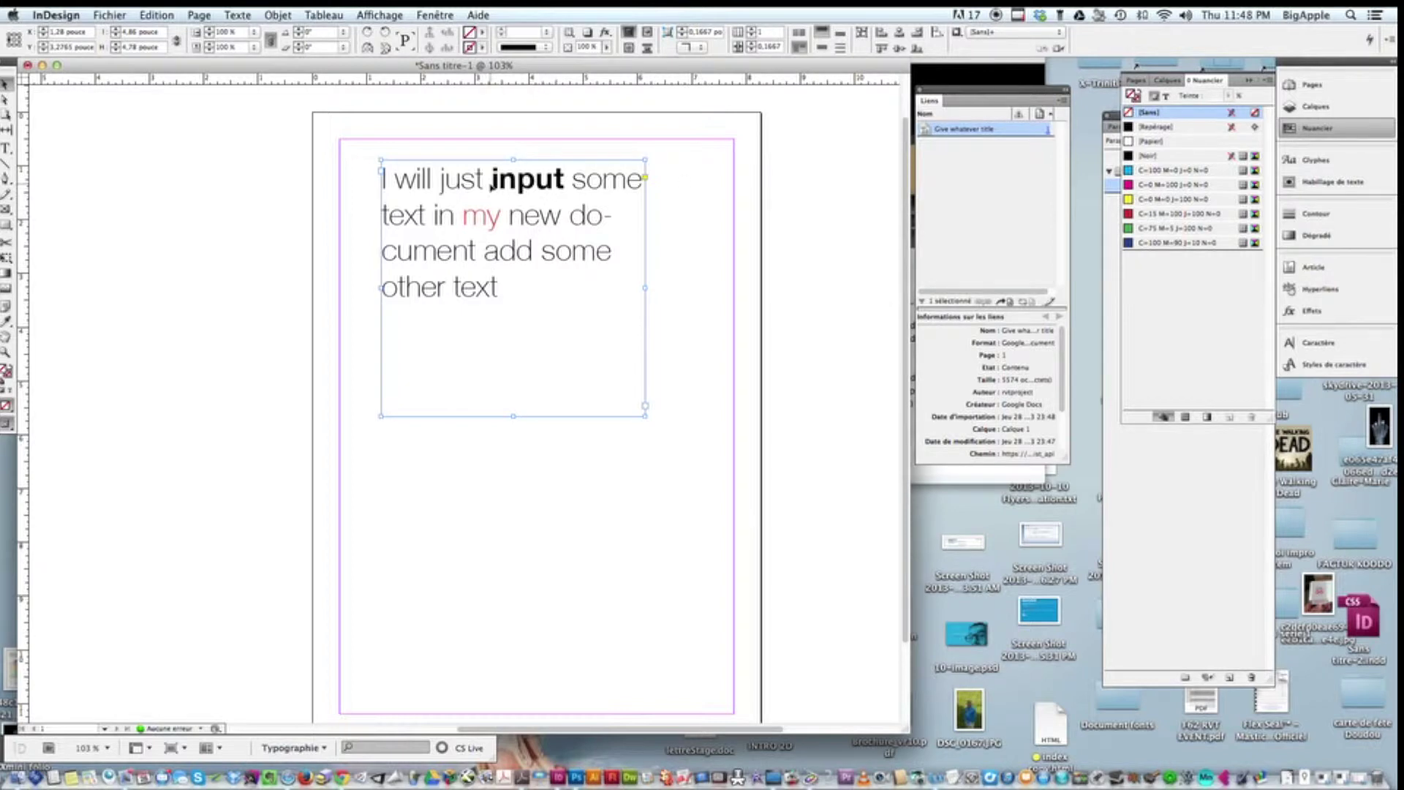
double_click(528, 206)
click(528, 206)
click(528, 206)
click(528, 206)
click(516, 179)
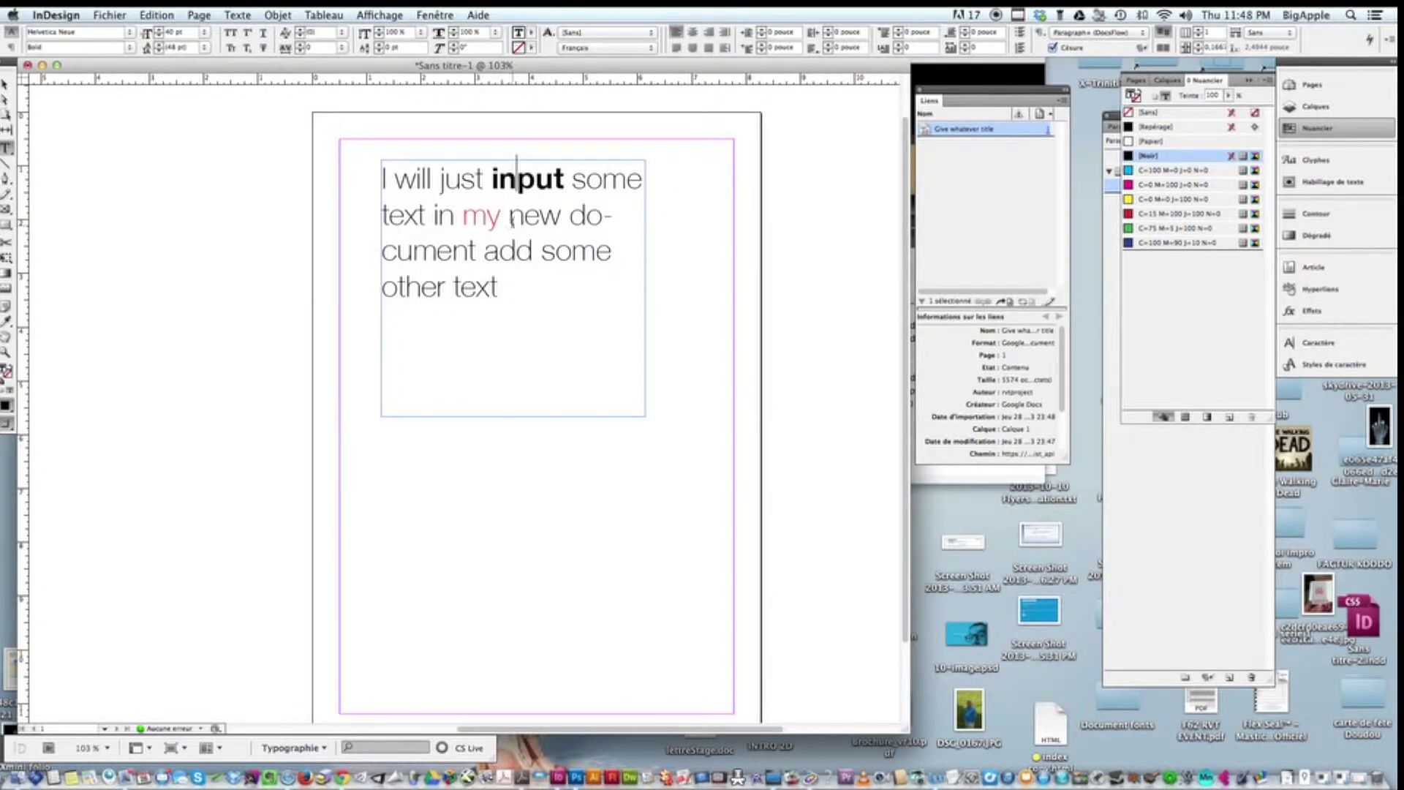
Step: Switch to Chrome and reopen the document "Give whatever title" from My Drive
key(ctrl+Right)
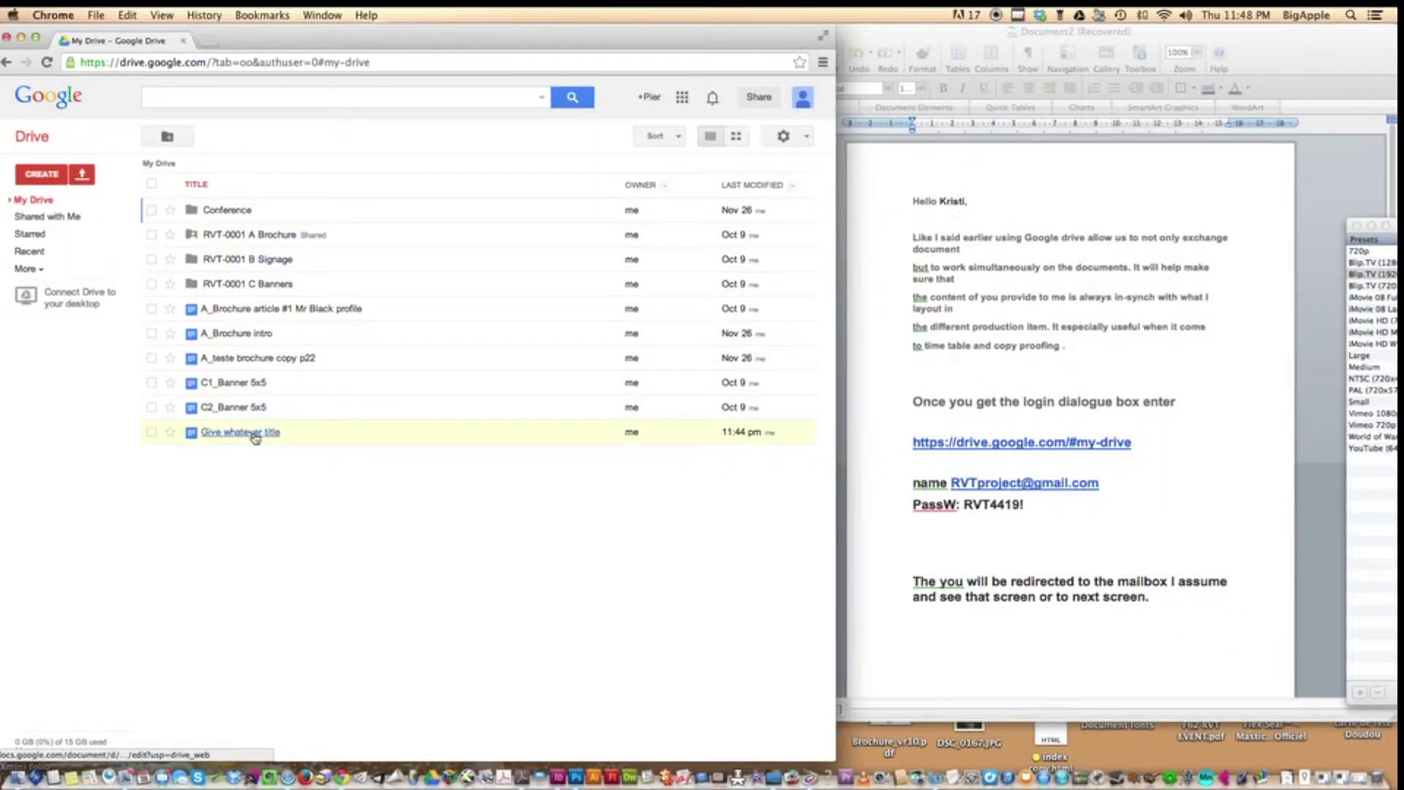
click(235, 438)
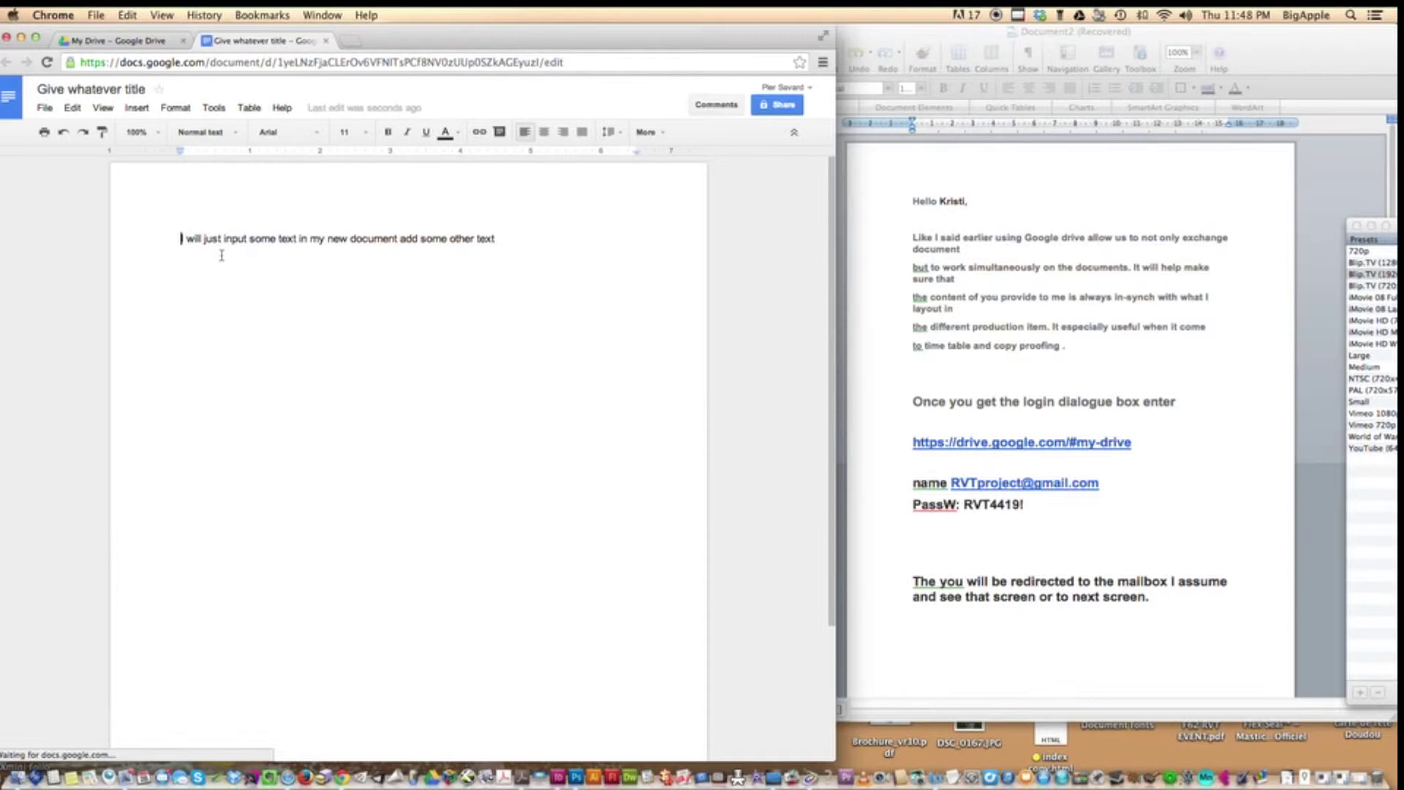
drag(506, 237, 180, 239)
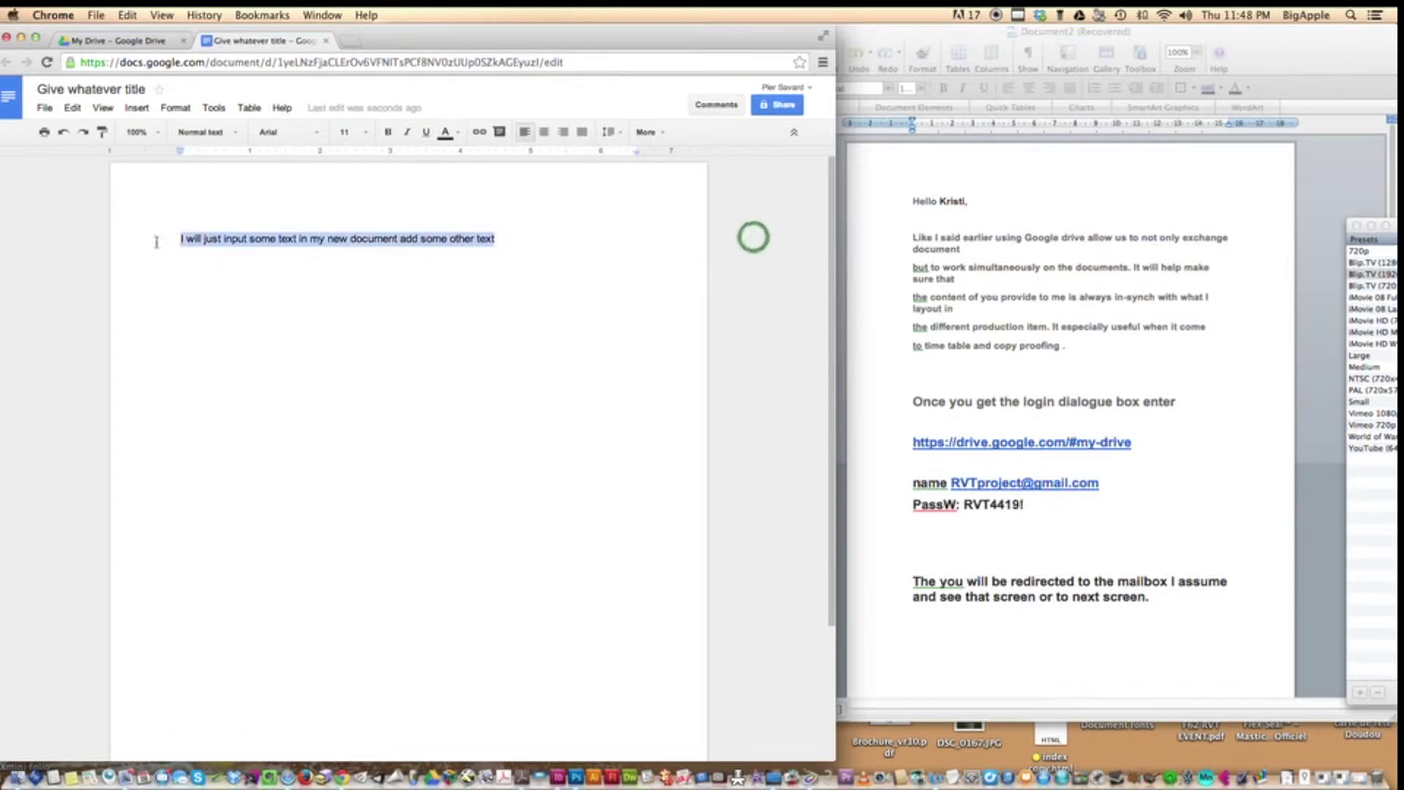
click(288, 239)
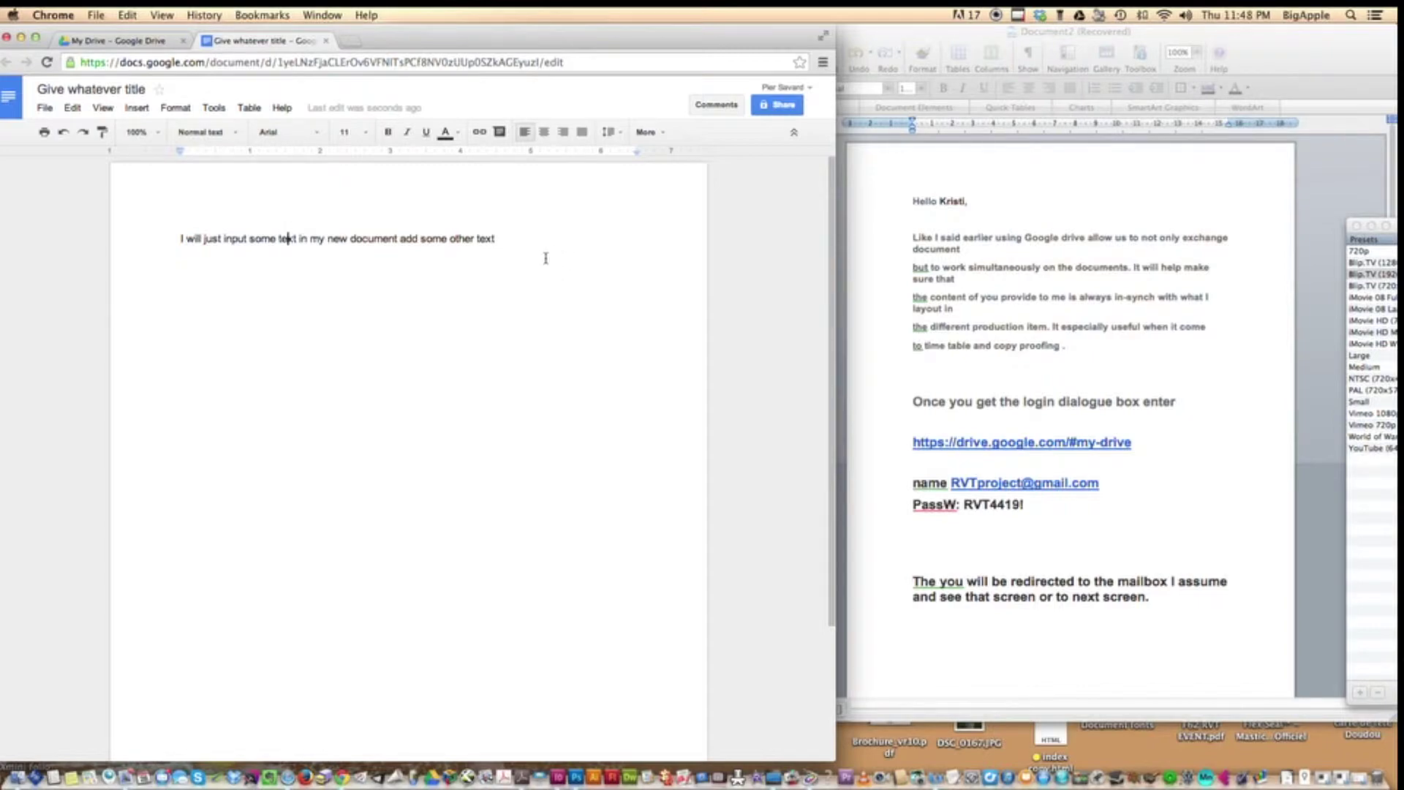
scroll(506, 240, down, 1)
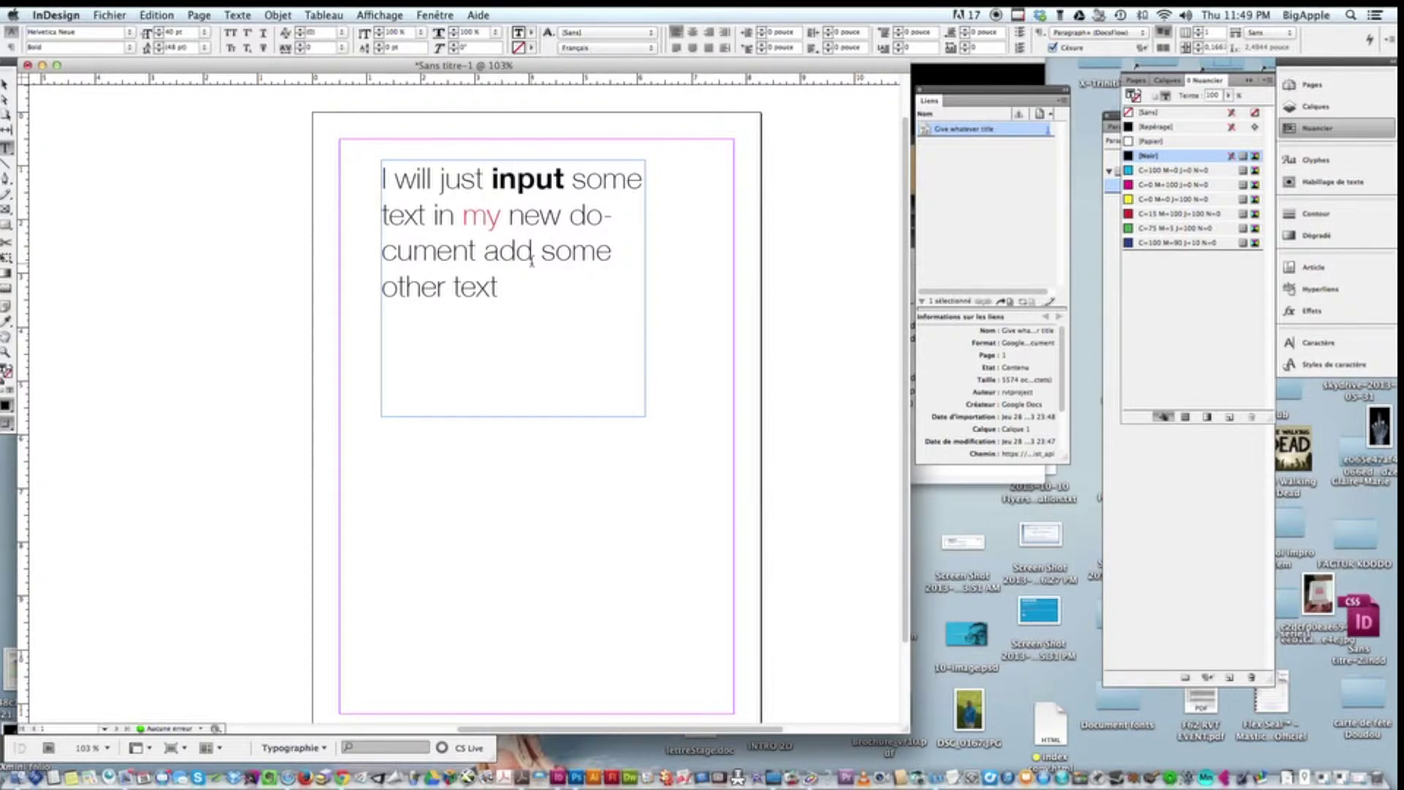
Step: Copy the Word letter's paragraph from "Like I said earlier" to "copy proofing" and paste it below the existing line in the Google document
key(ctrl+Right)
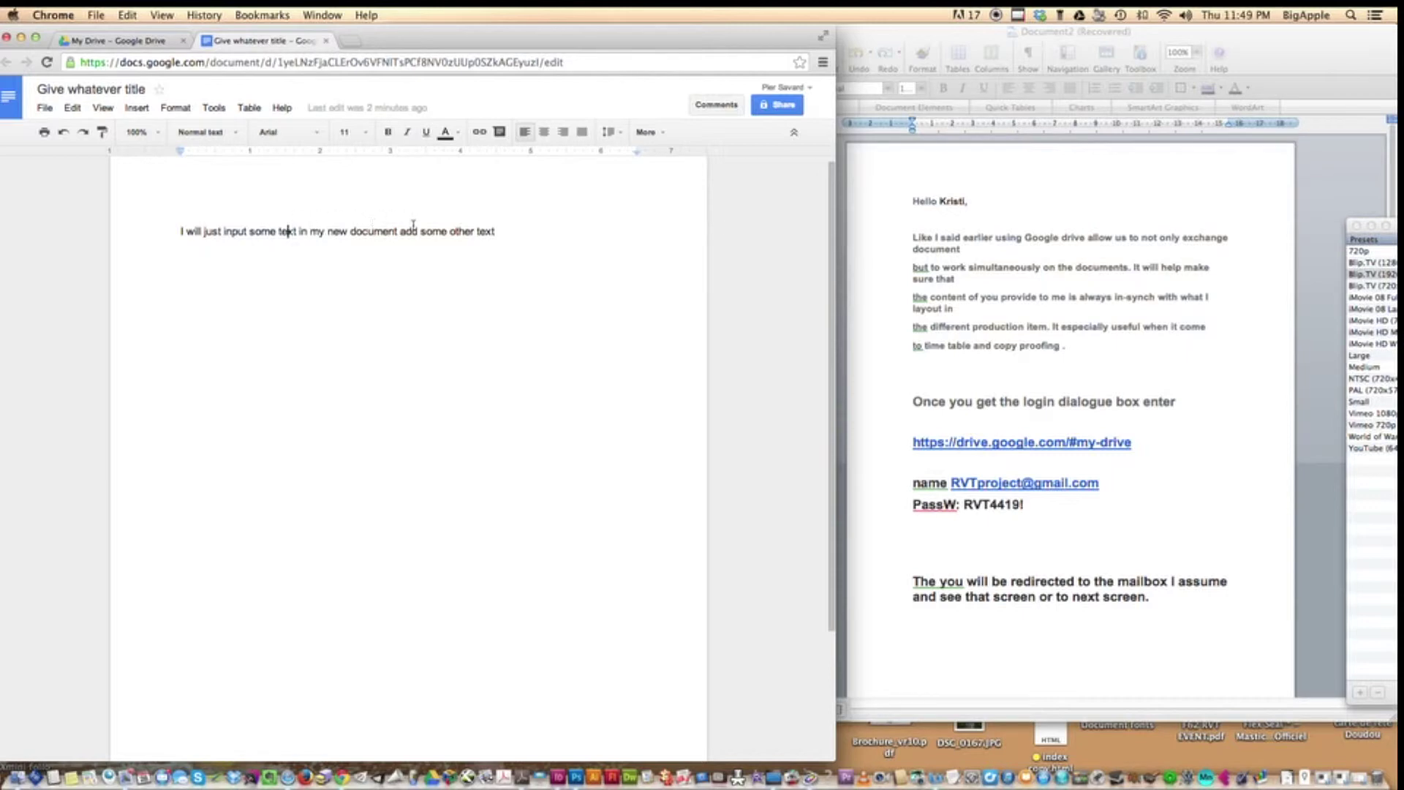
click(503, 231)
click(1051, 342)
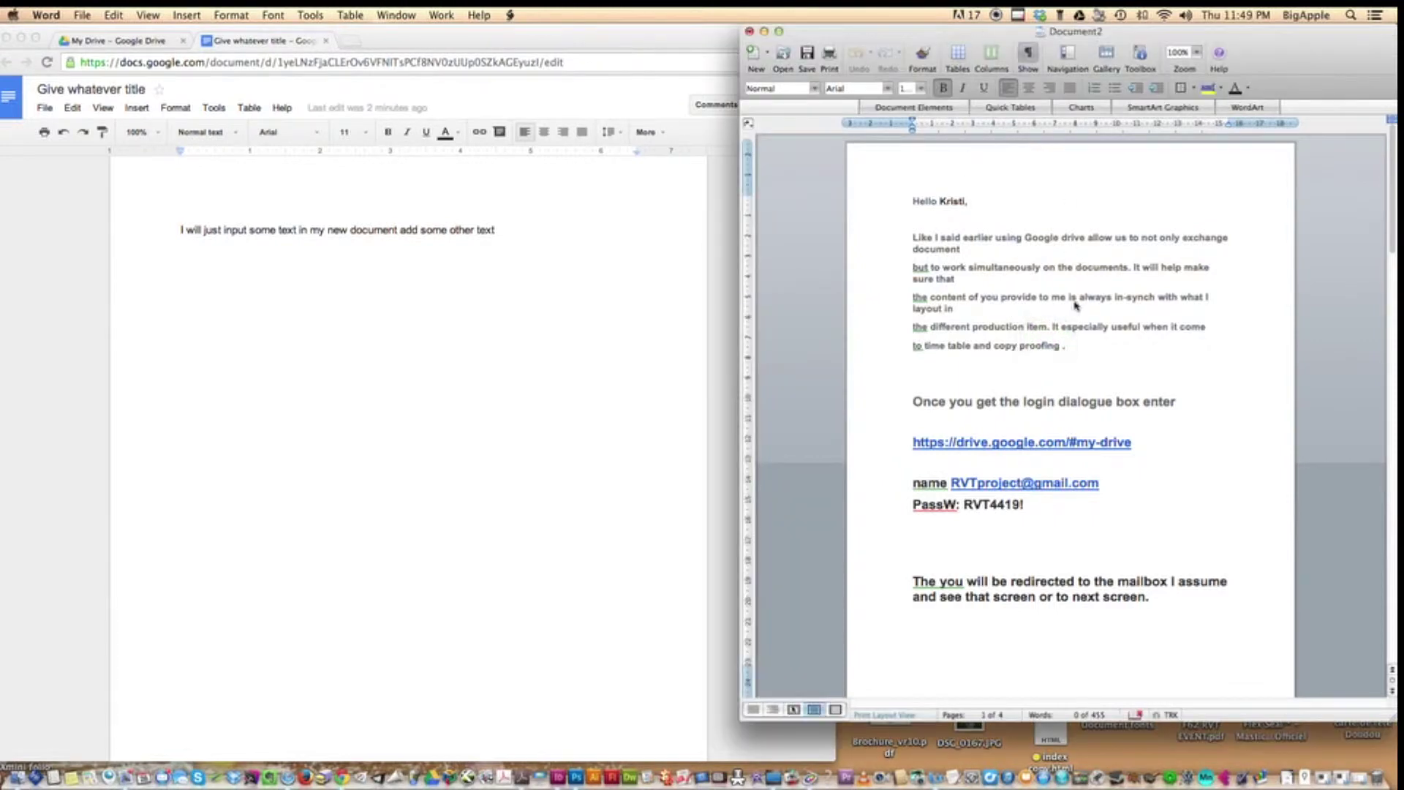
drag(1072, 346, 906, 235)
key(super+c)
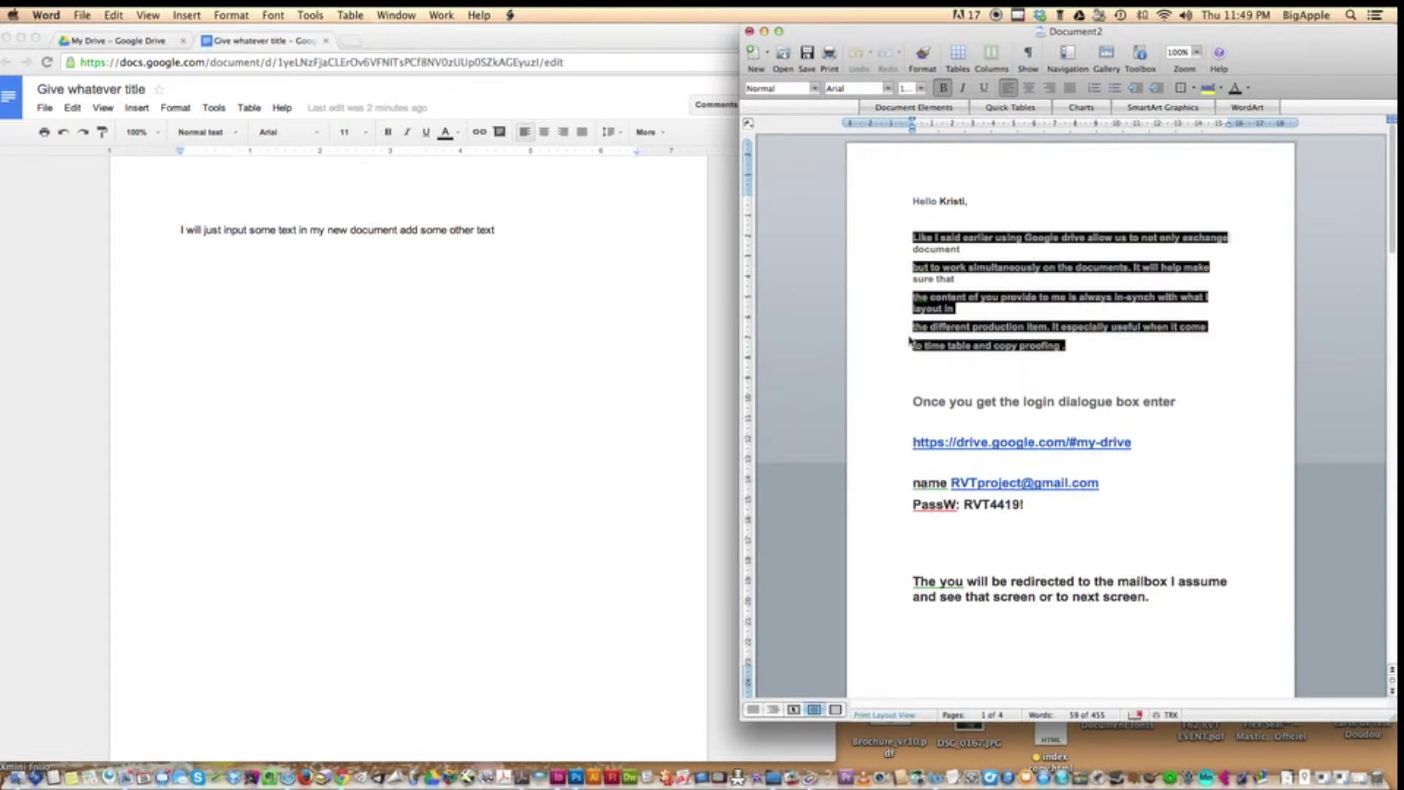
click(502, 280)
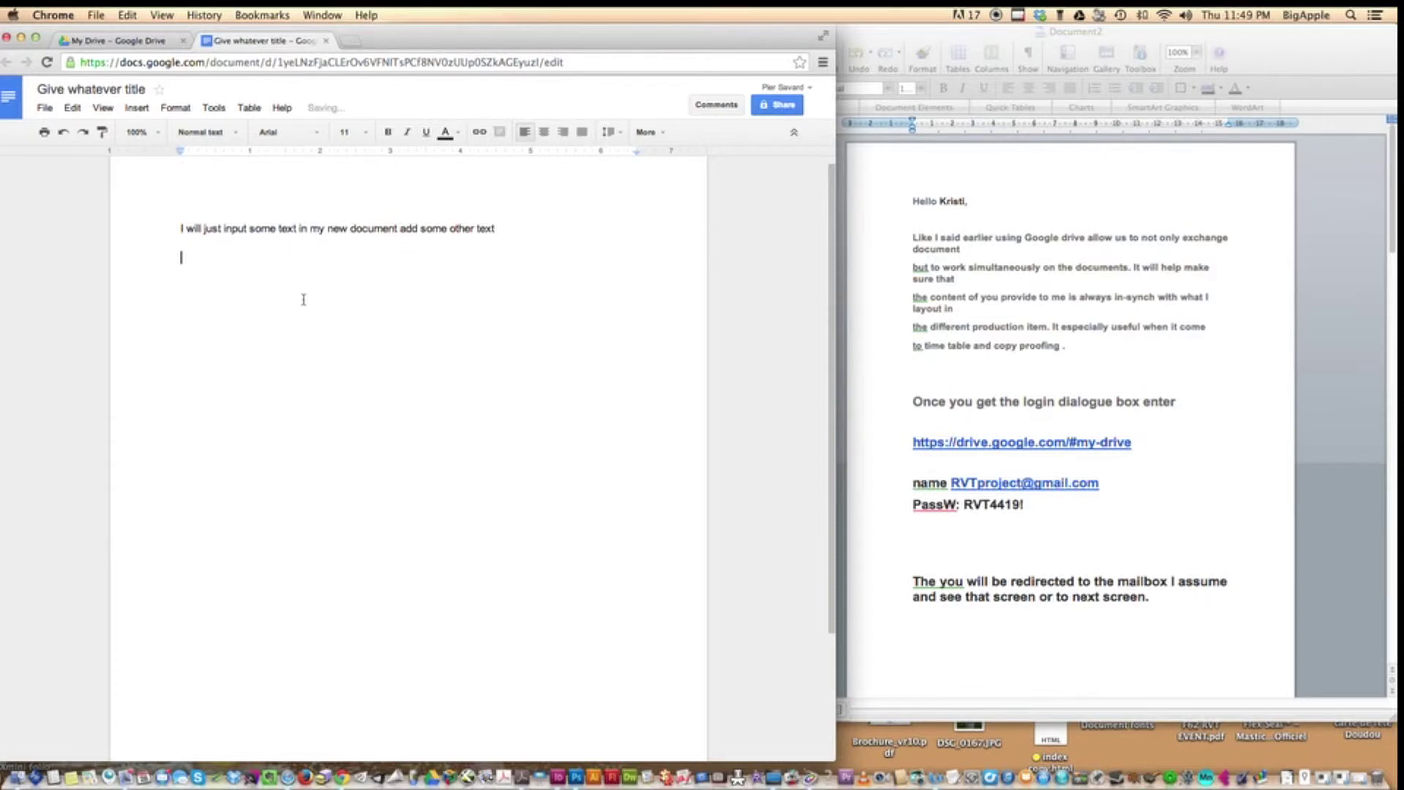
key(super+v)
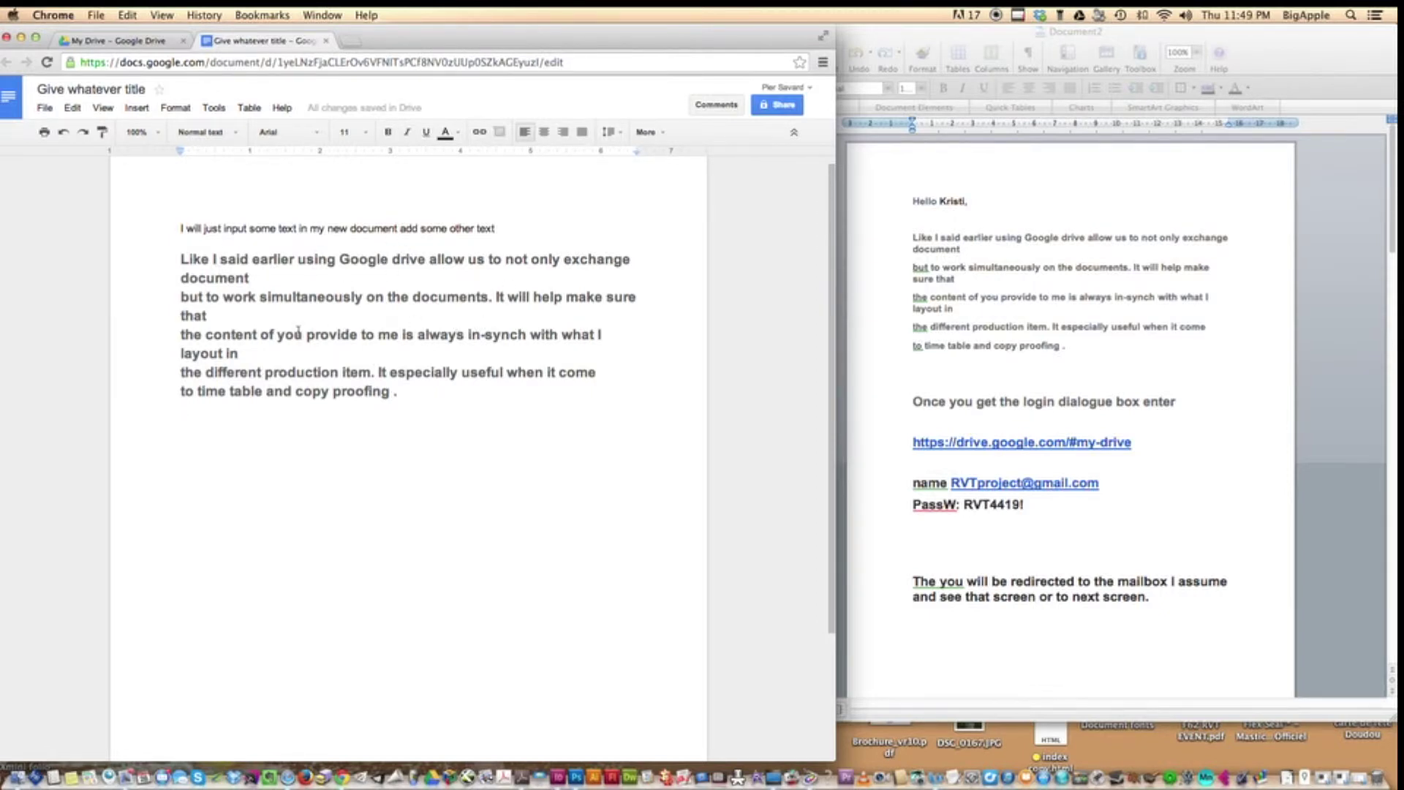
Step: Remove the line breaks inside the pasted text so it forms one continuous paragraph, and close the Google document
click(181, 335)
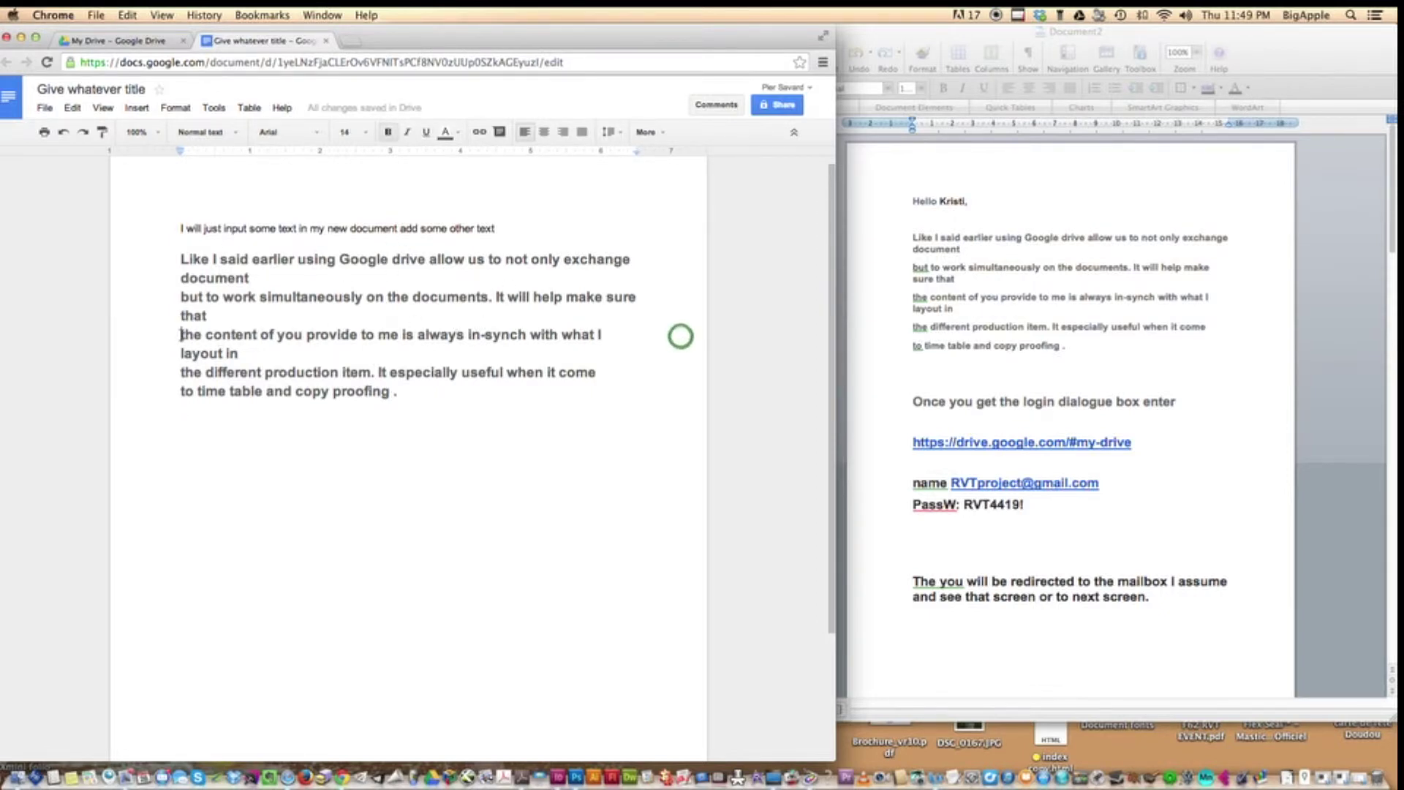
key(BackSpace)
click(181, 297)
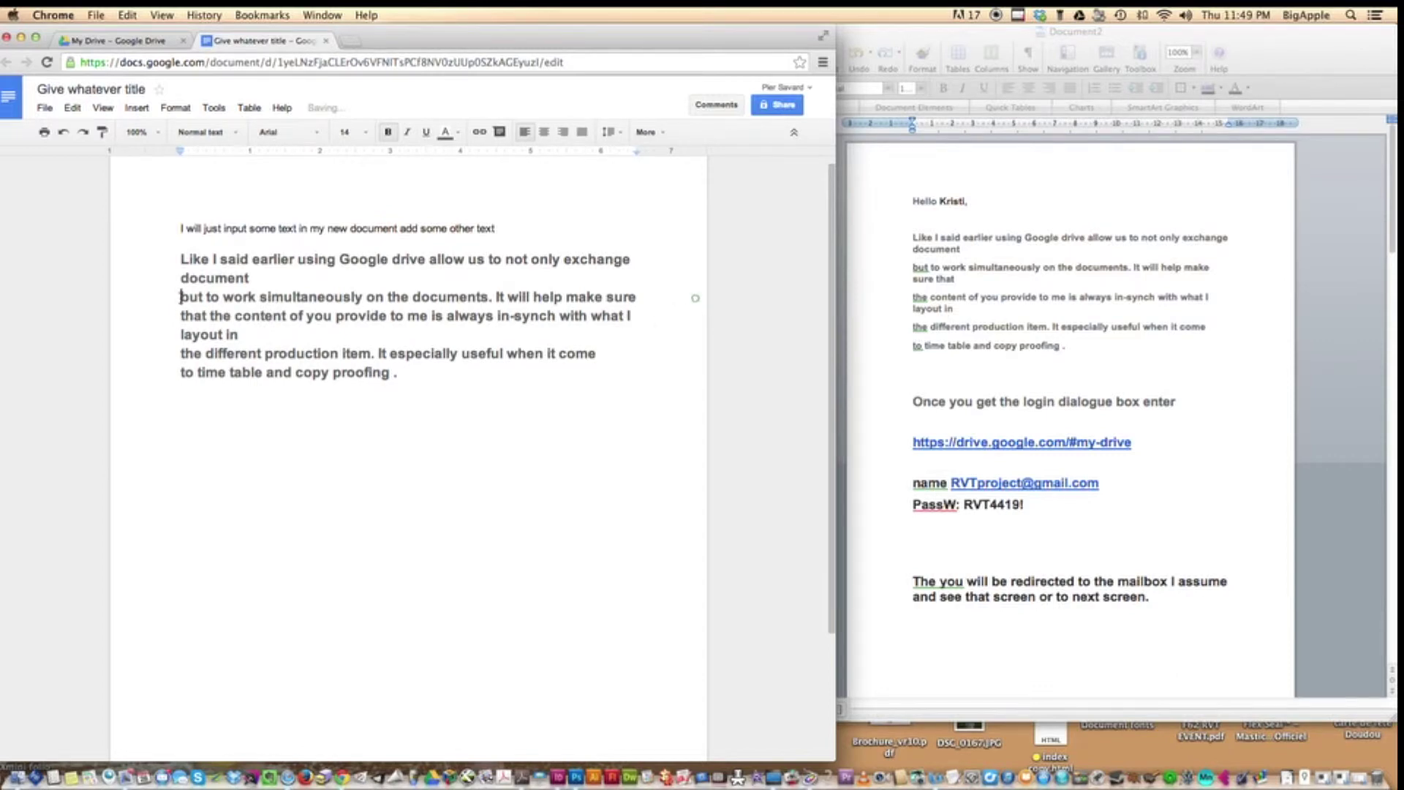
key(BackSpace)
key(Down)
key(Down)
key(Down)
key(Home)
key(BackSpace)
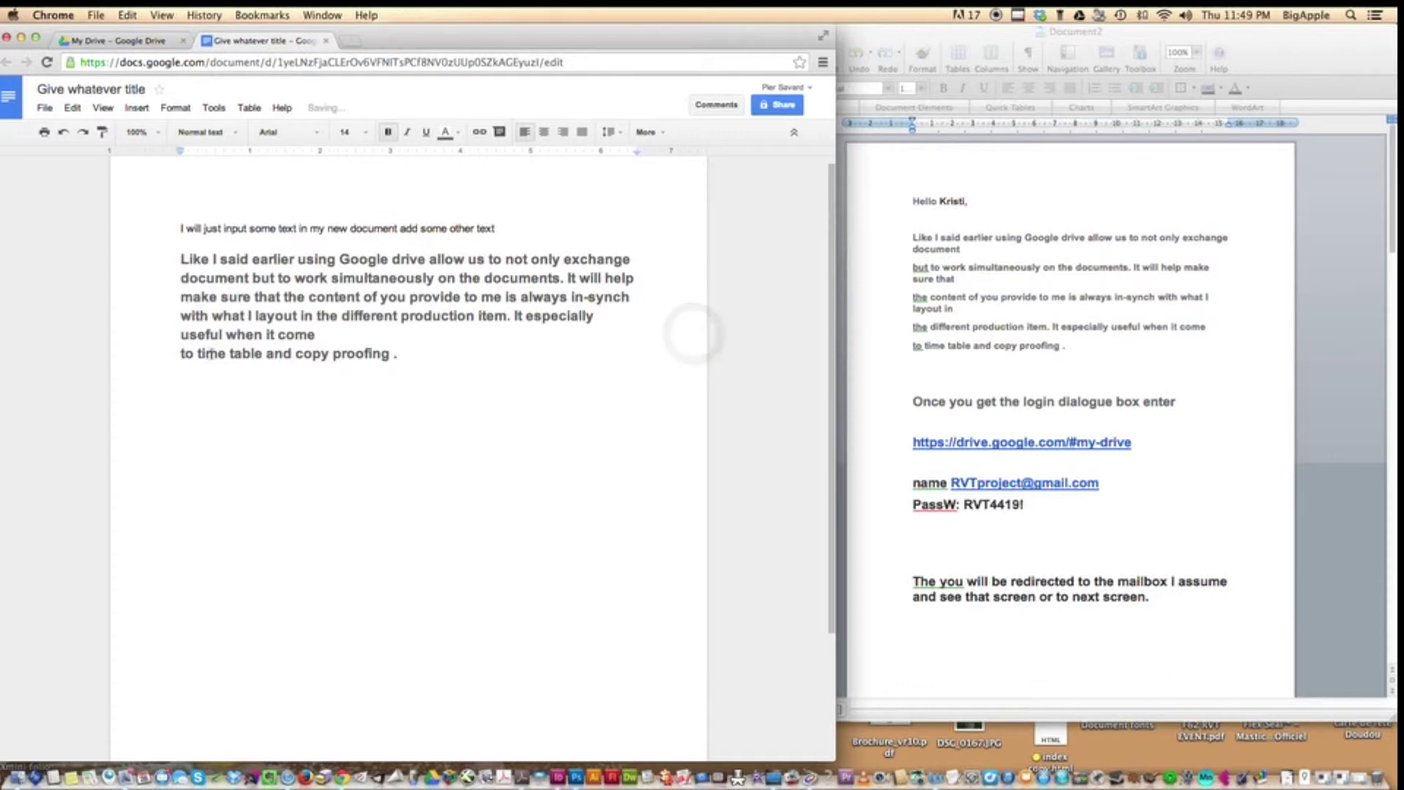
click(178, 356)
key(BackSpace)
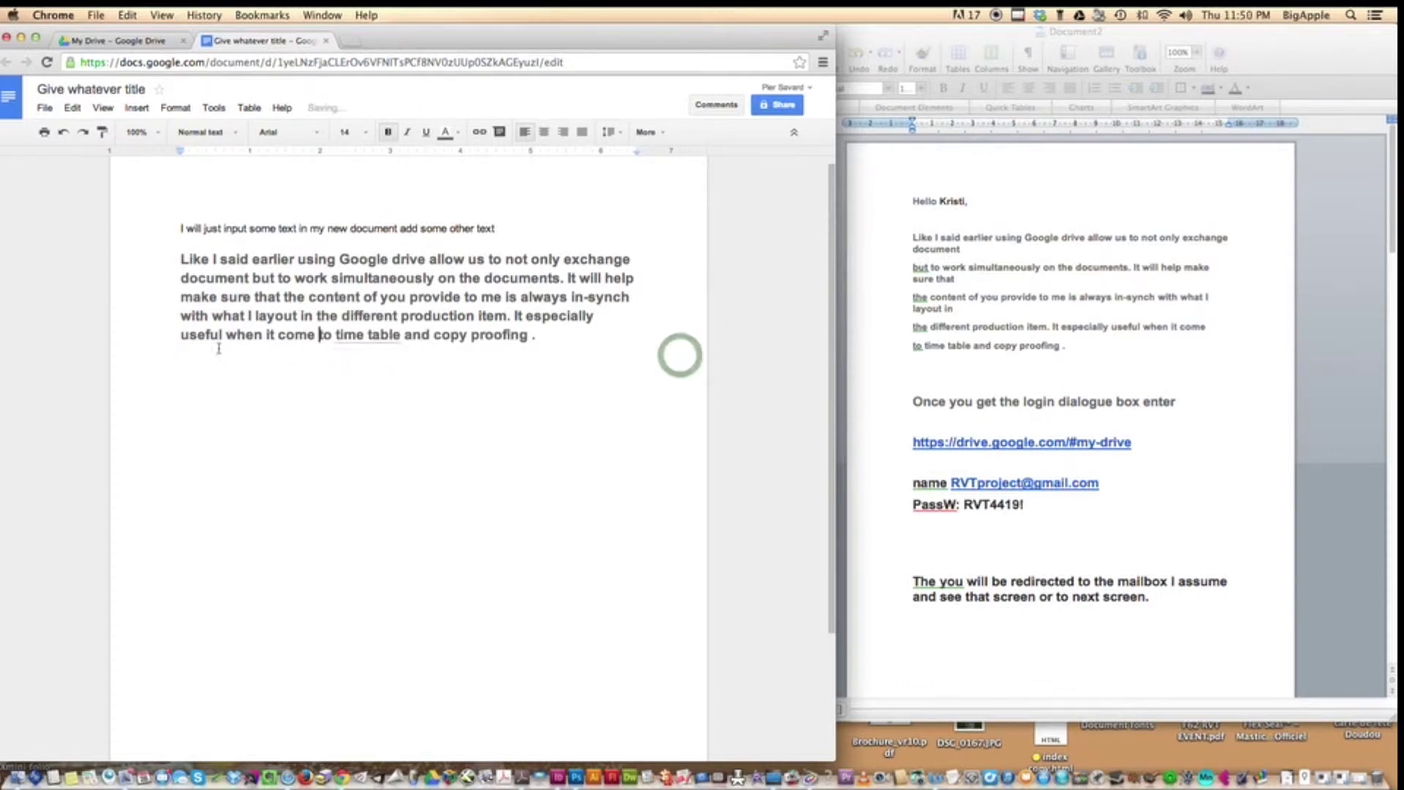
click(326, 41)
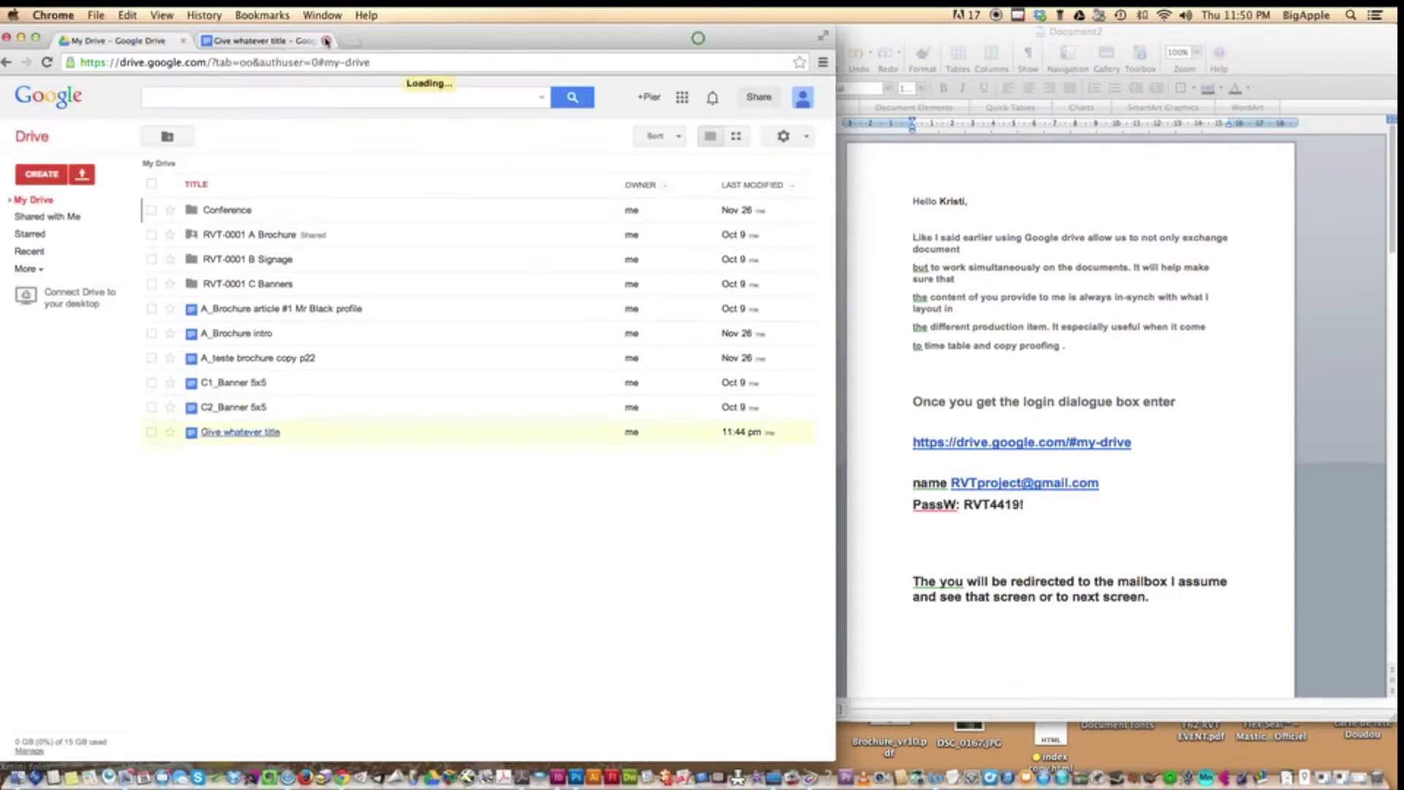
Step: Switch to InDesign, update the modified link "Give whatever title" and accept the substitution for the missing font
key(ctrl+Left)
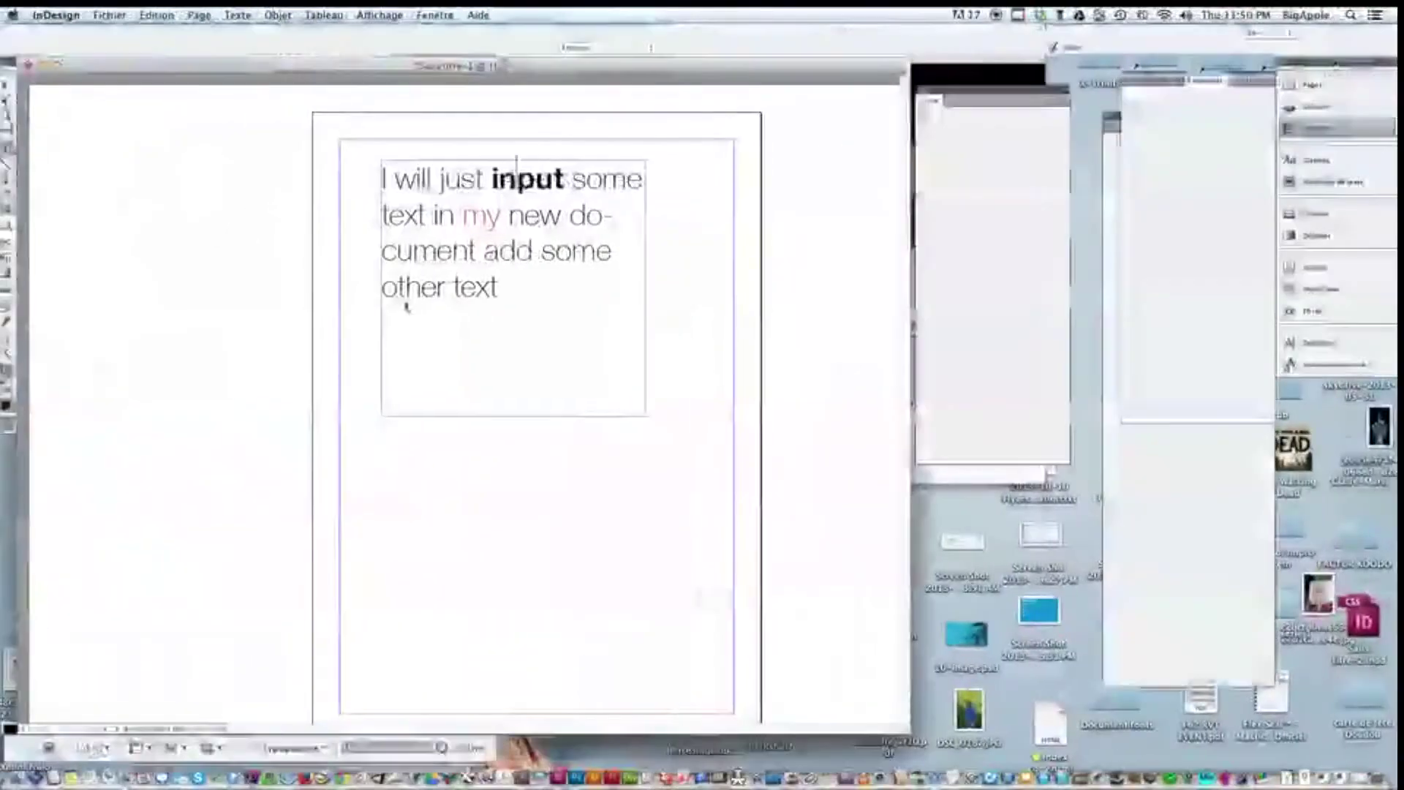
click(519, 293)
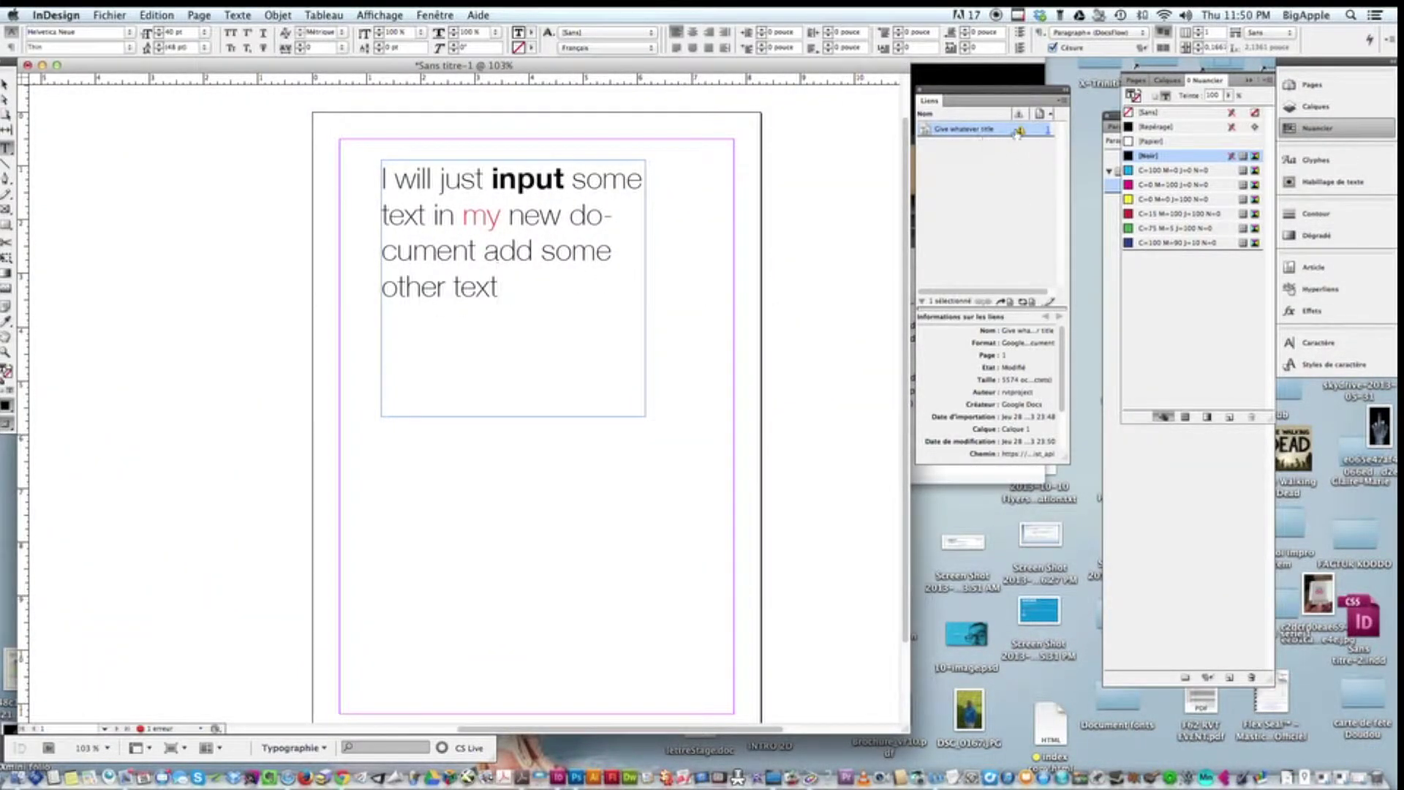
click(1027, 302)
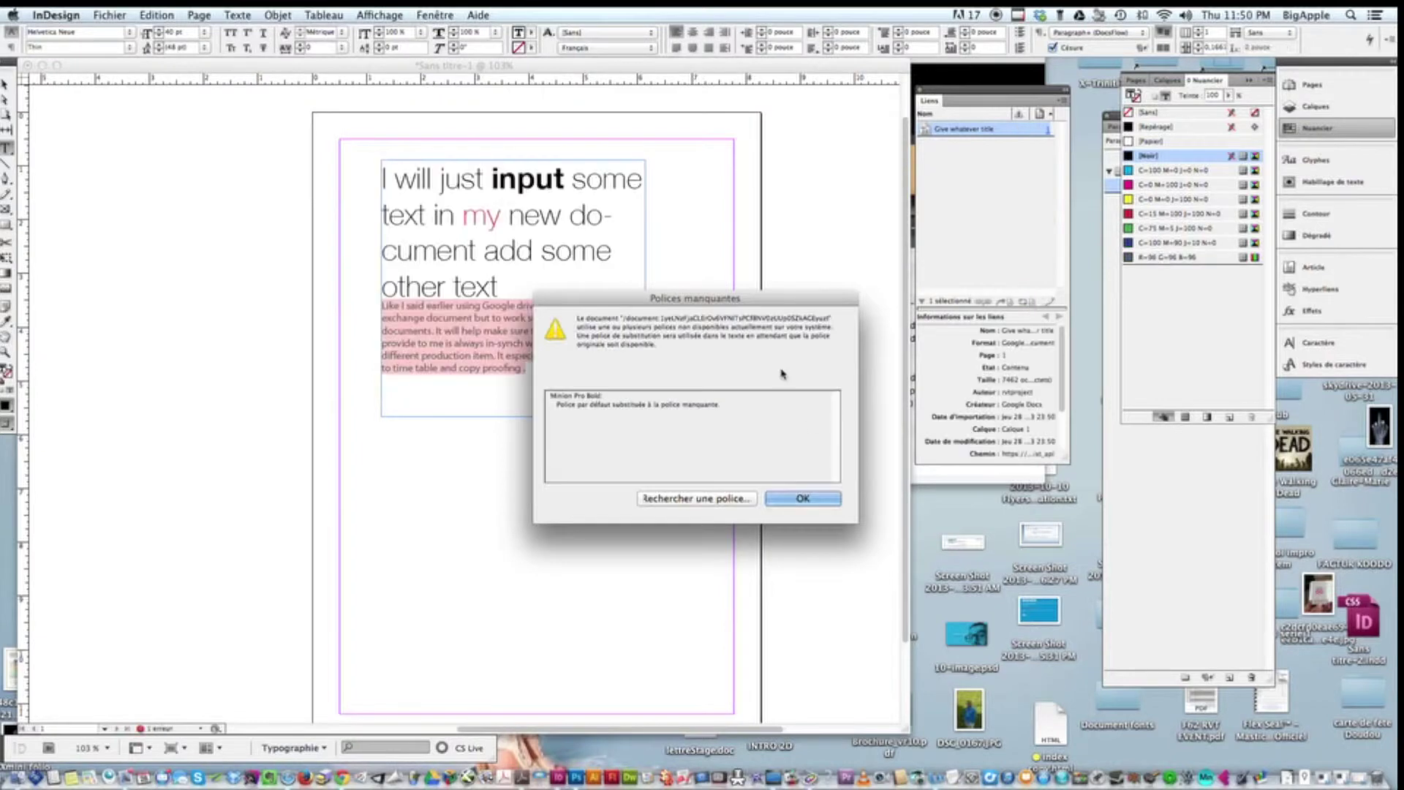
key(Return)
Step: Move the text frame slightly toward the page's left margin and downward, and shorten it to about 4.36 inches high
drag(635, 365, 369, 303)
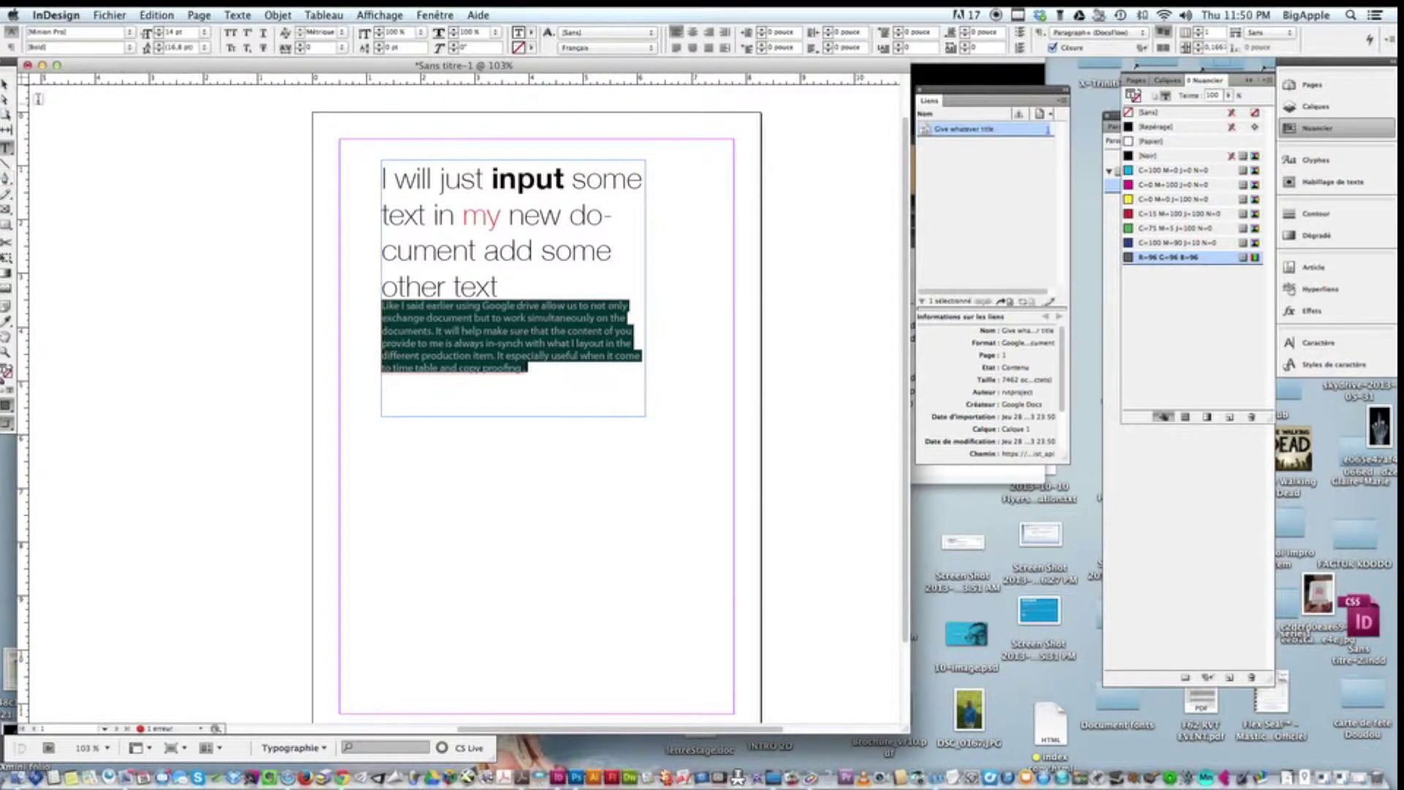
click(5, 84)
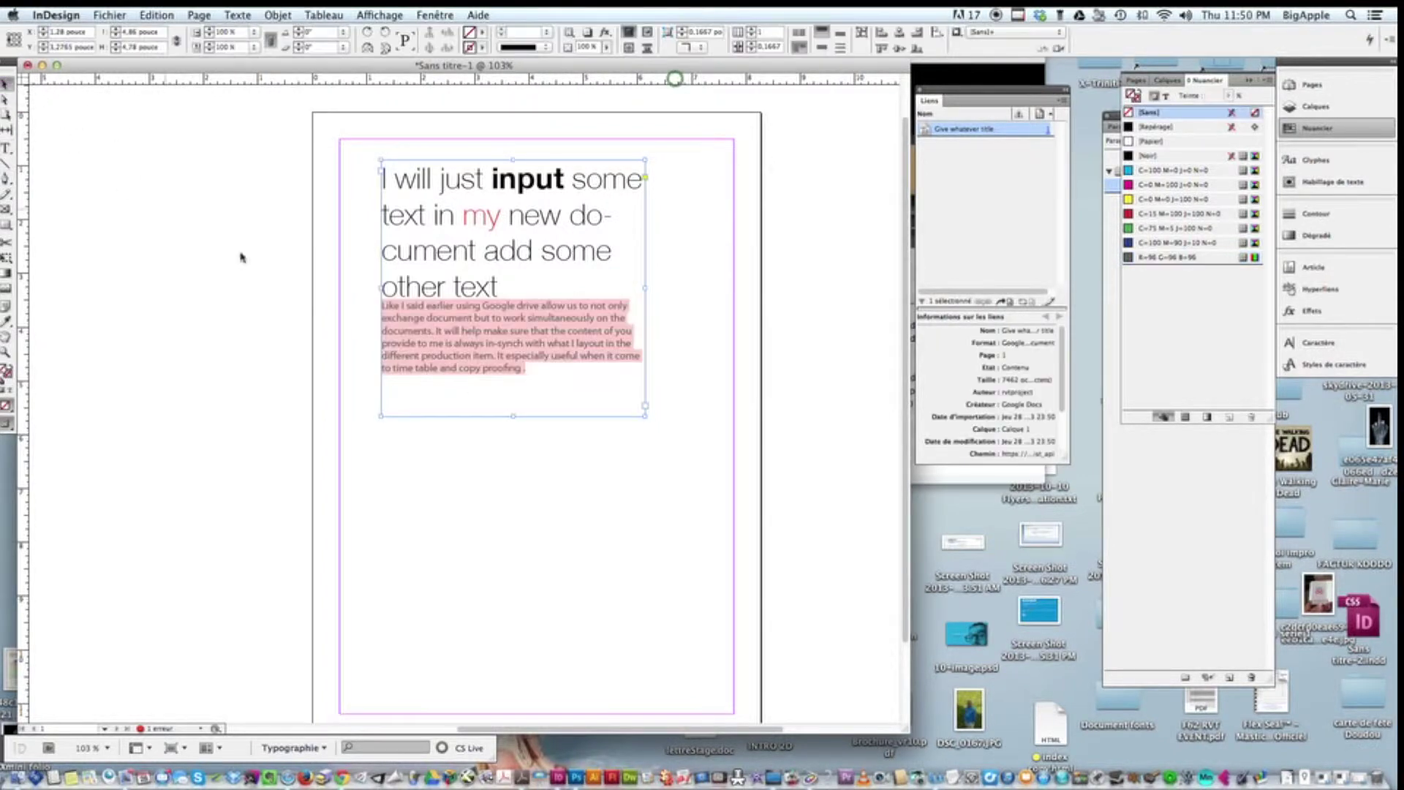
drag(536, 371, 511, 381)
double_click(510, 380)
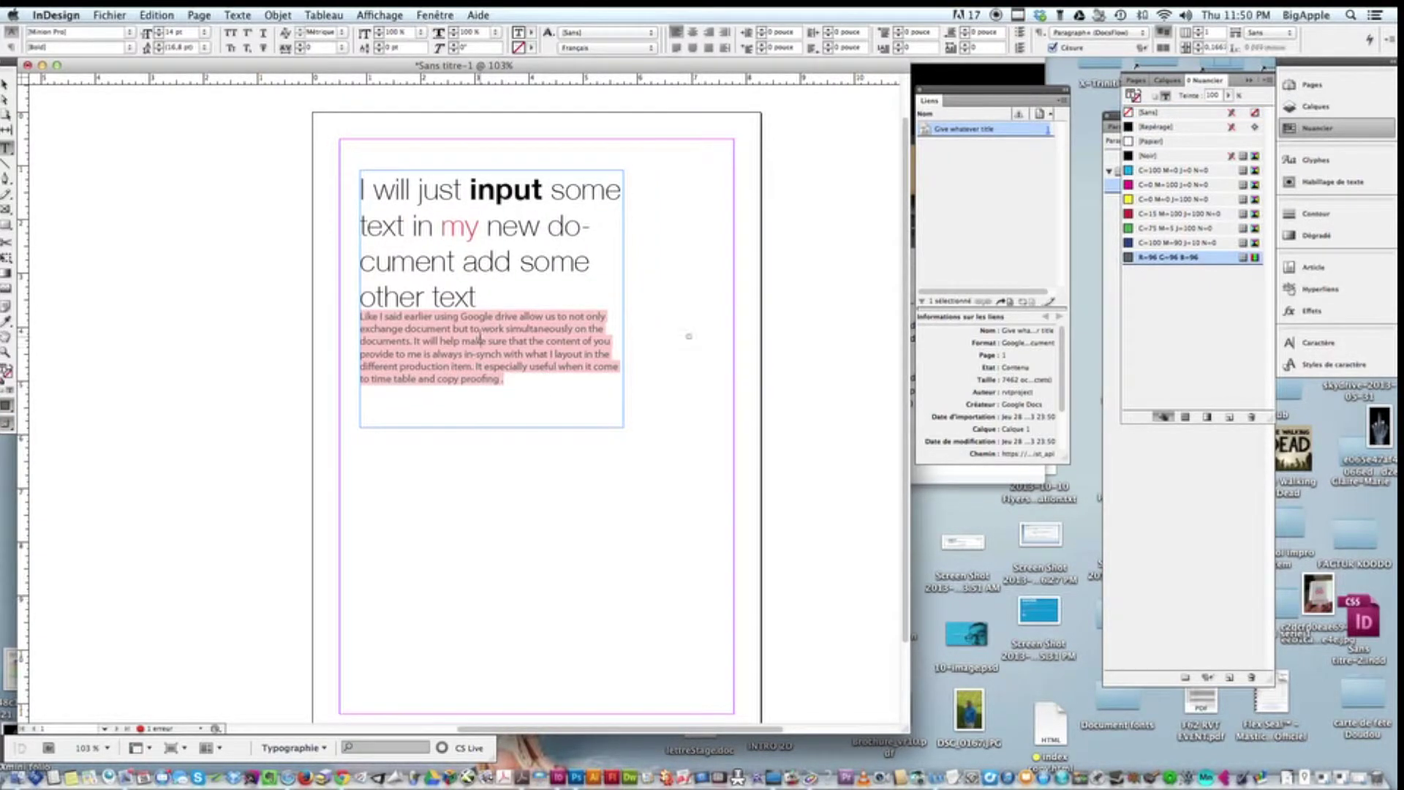
key(Escape)
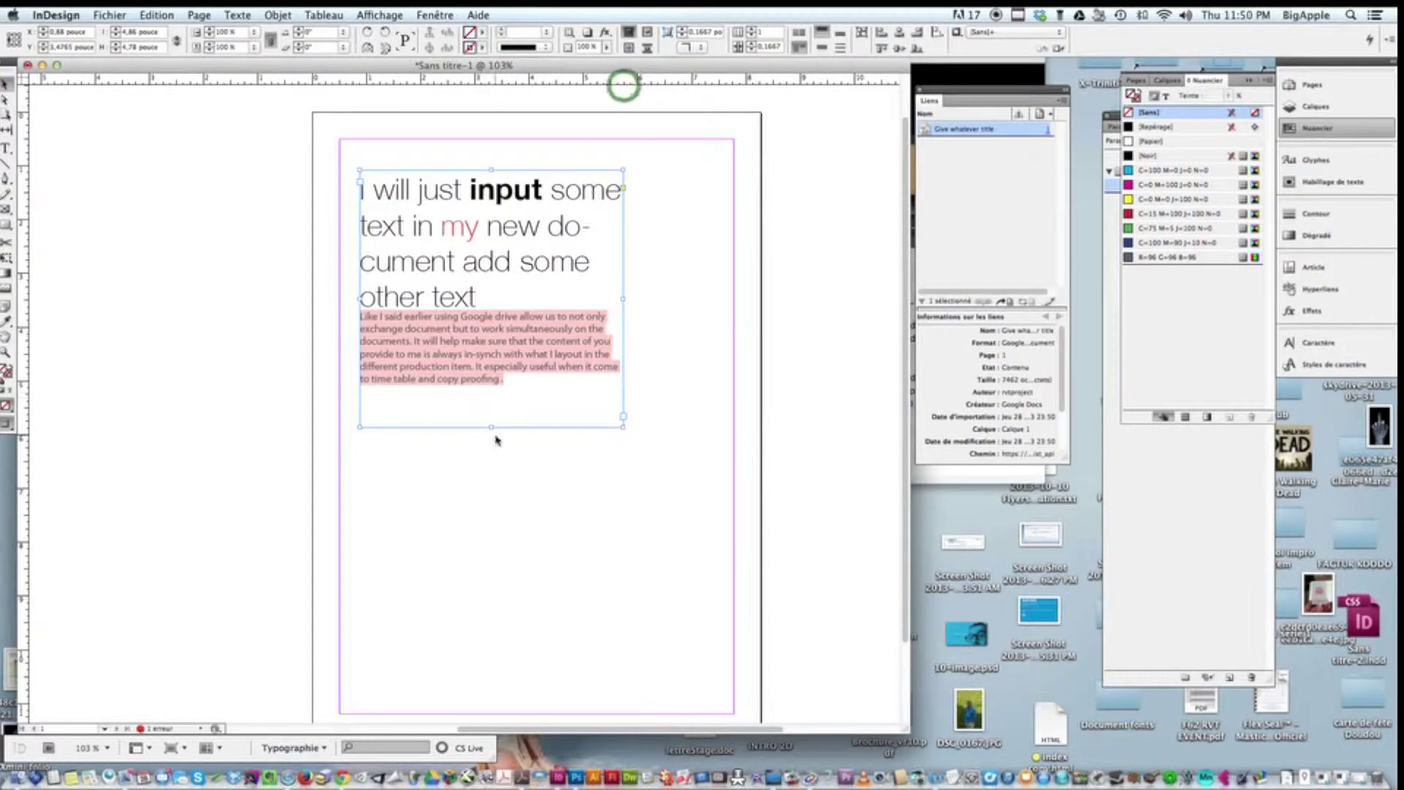
mouse_move(492, 427)
mouse_down()
mouse_move(494, 335)
mouse_move(499, 405)
mouse_up()
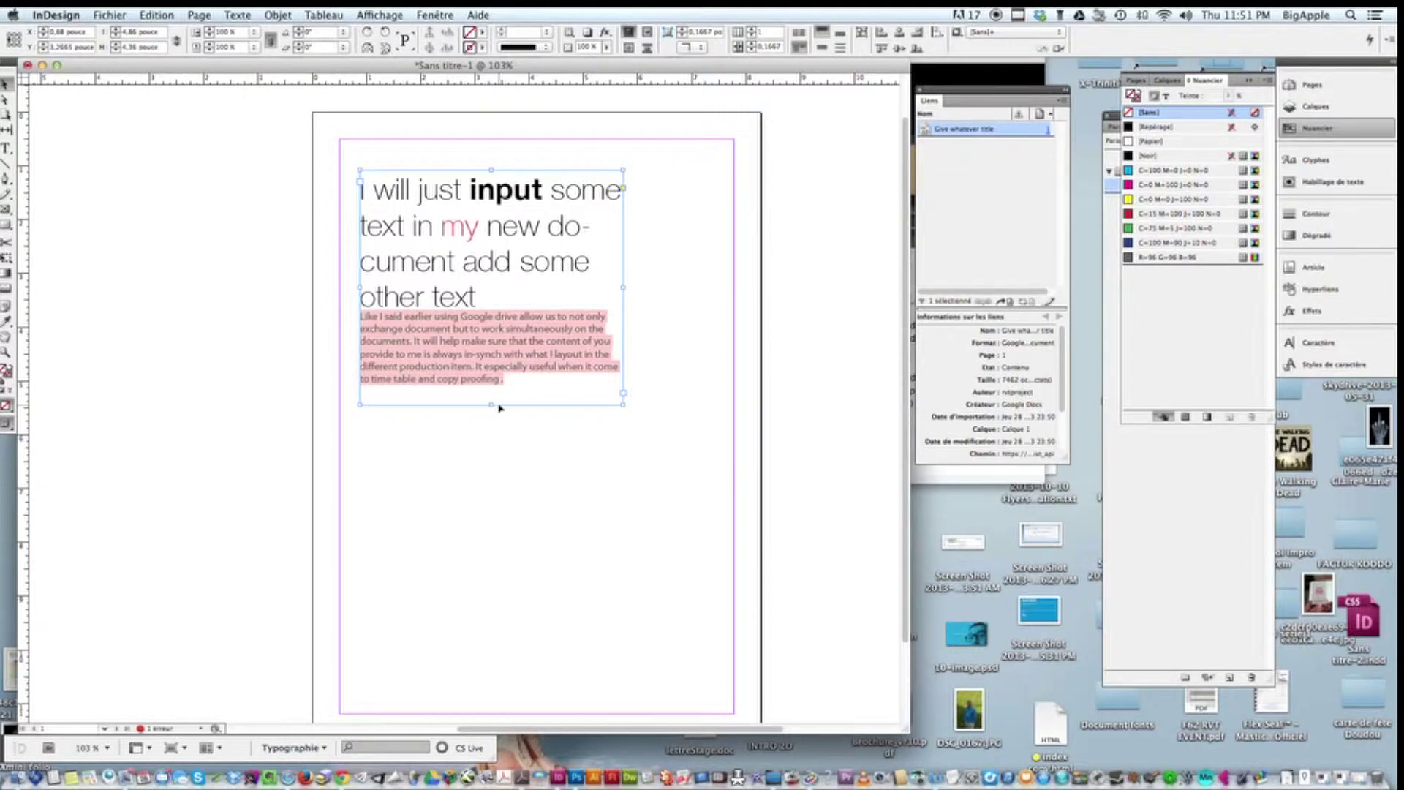
Step: Switch to Word, select the letter's paragraph from "Like I said earlier" to "copy proofing", and return to My Drive in Chrome
key(super+Tab)
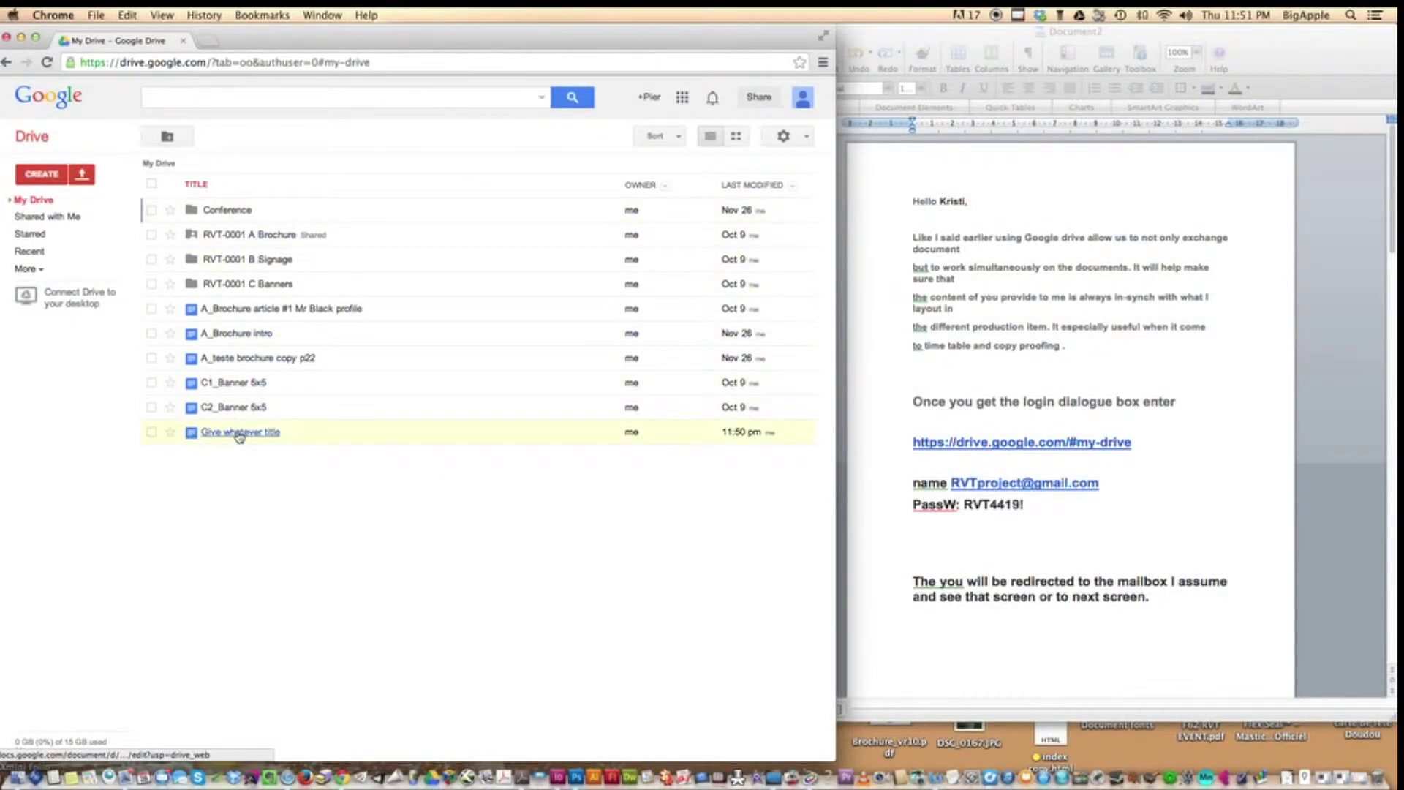
click(1059, 319)
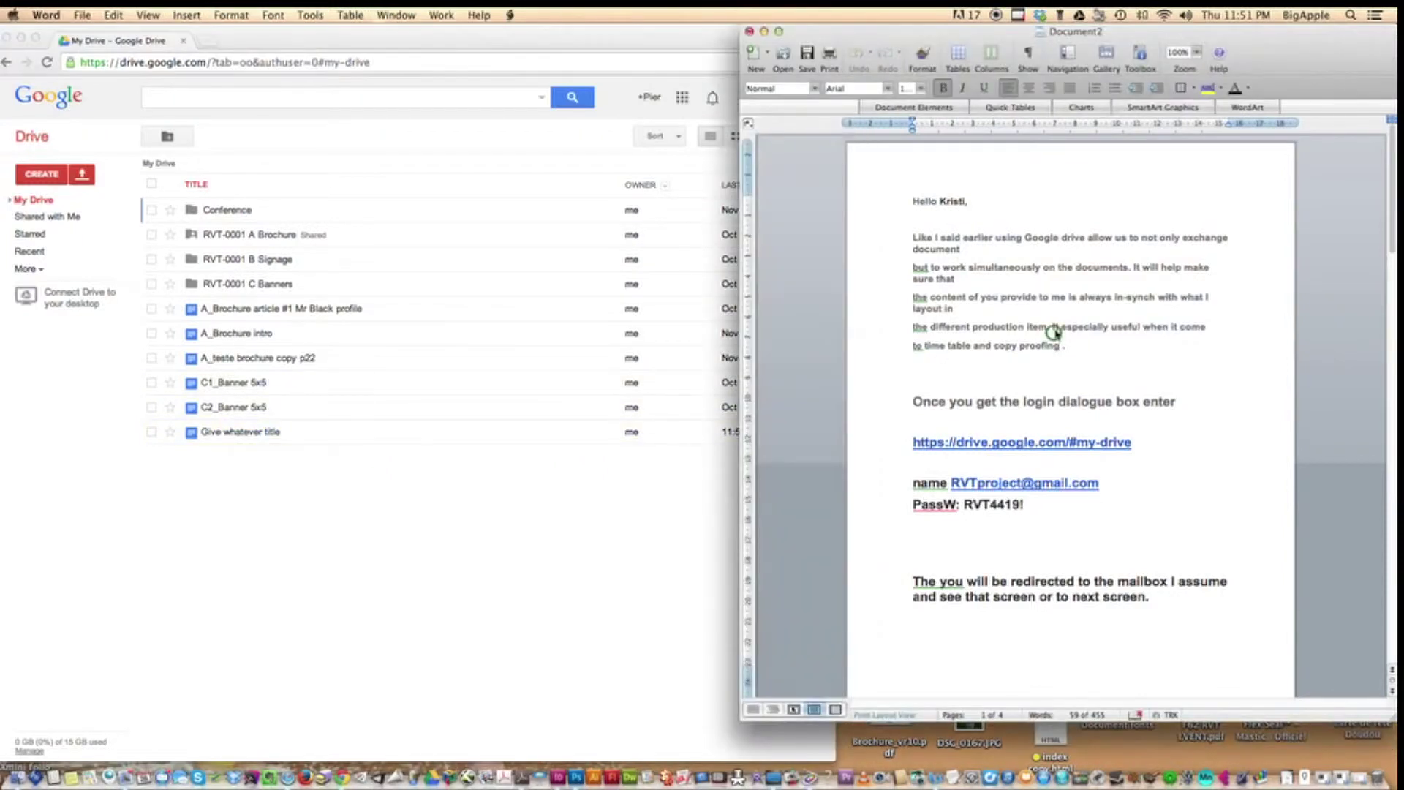
triple_click(1053, 332)
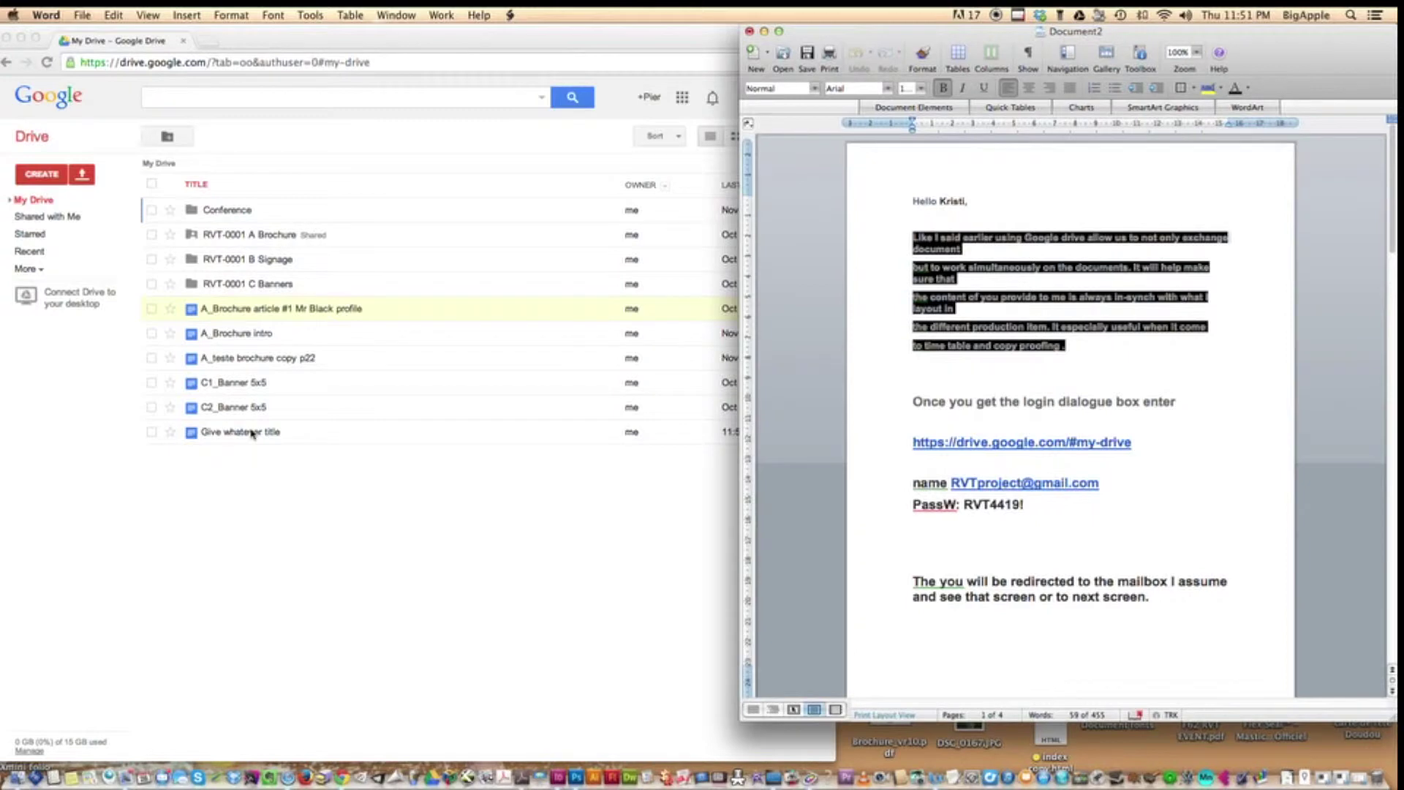
click(208, 440)
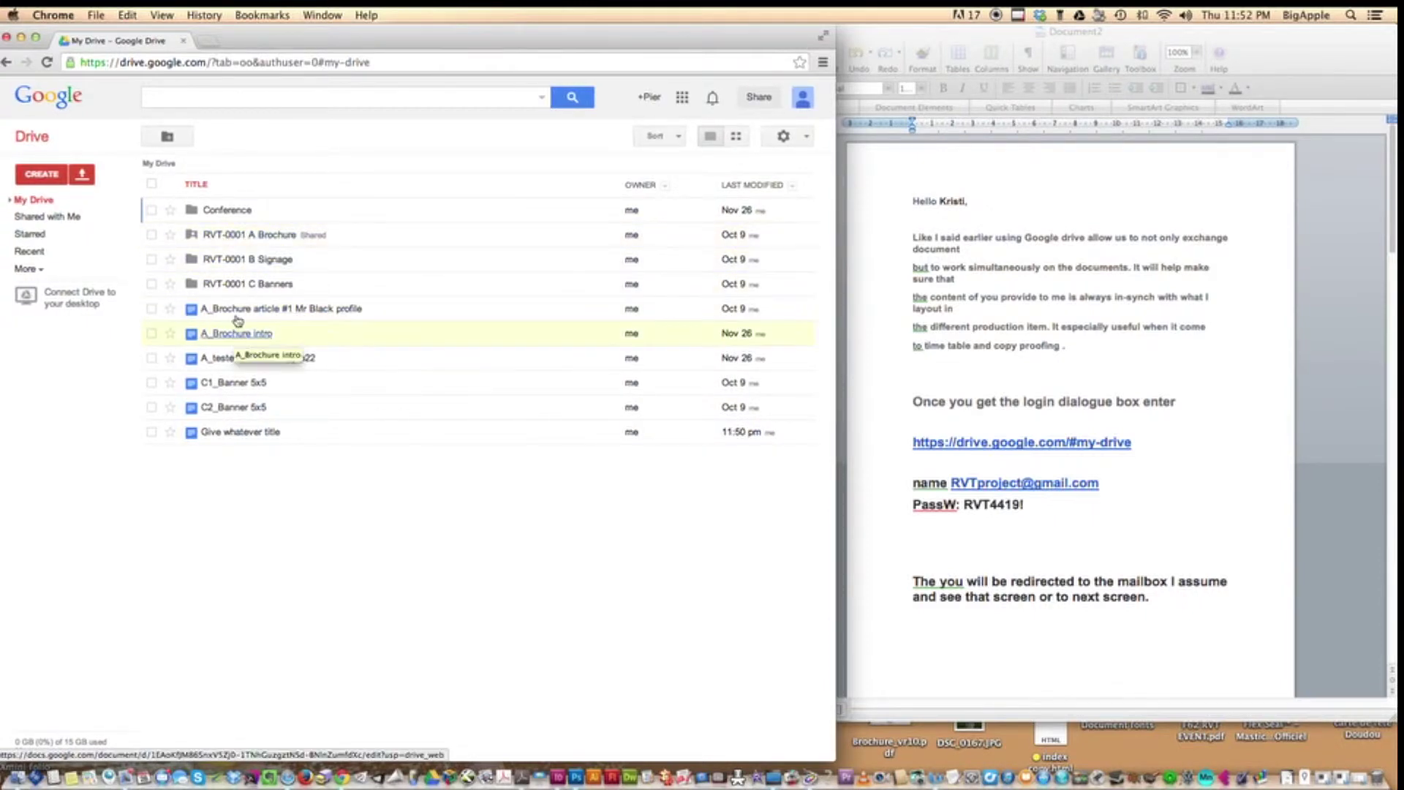
Step: Create a folder named "new folder" in My Drive
click(43, 175)
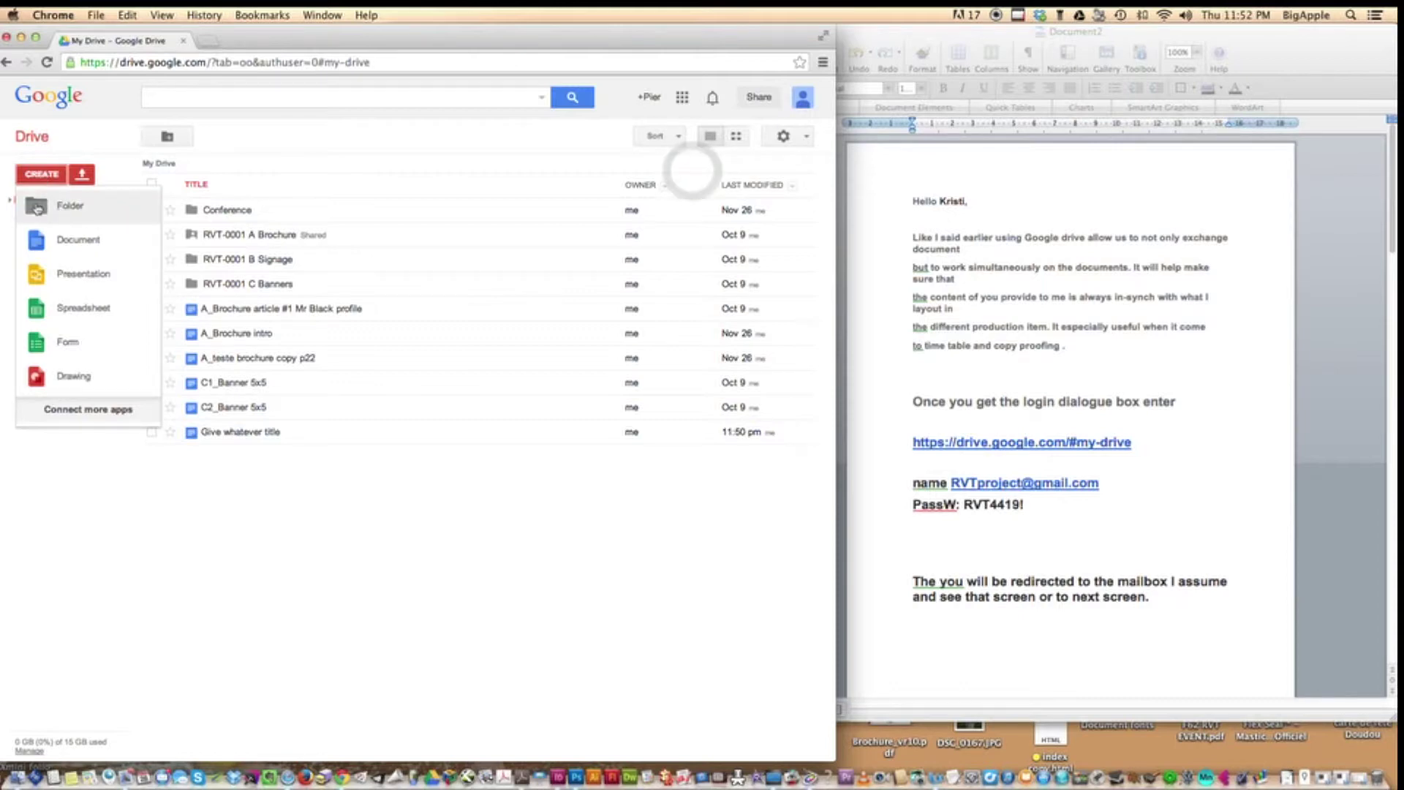
click(62, 208)
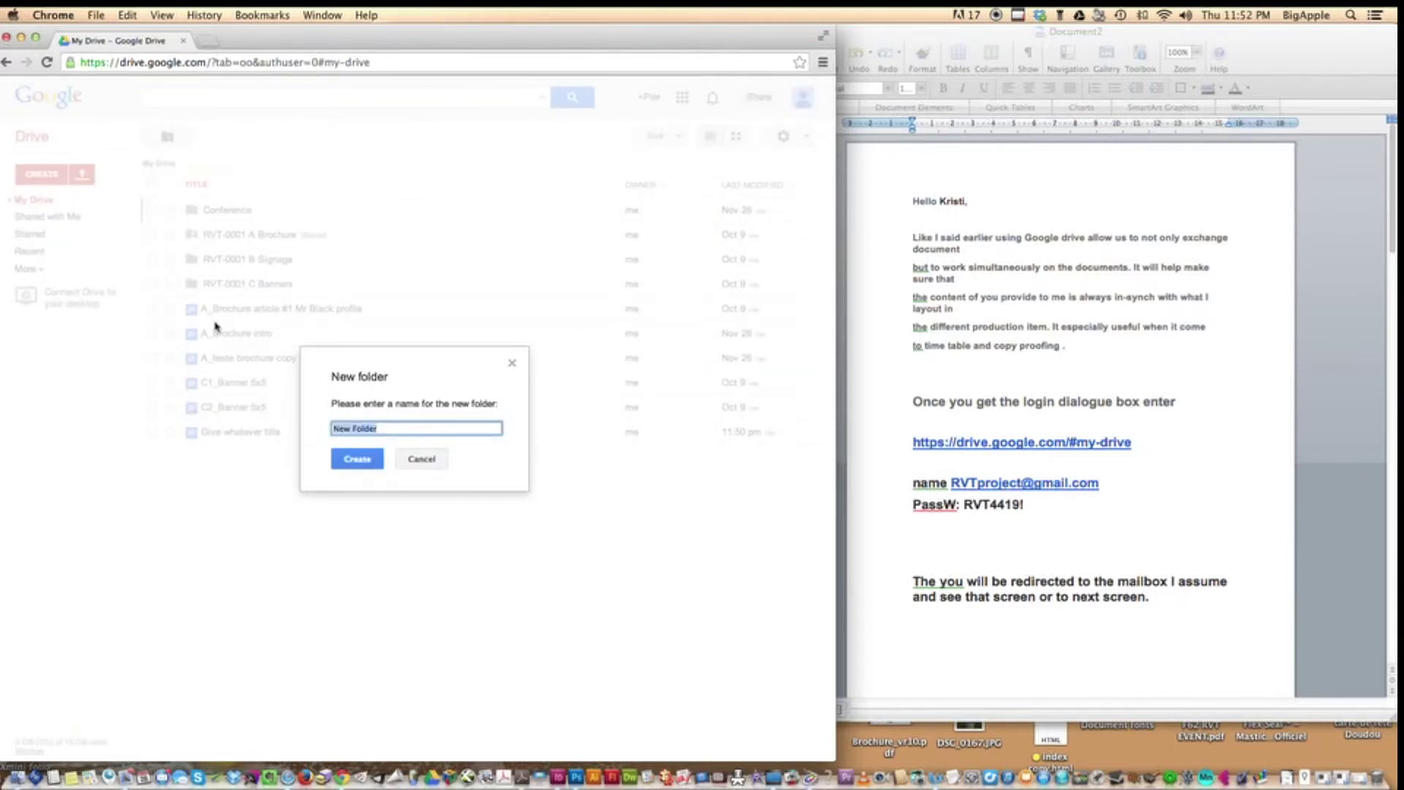
text(new folder)
click(356, 460)
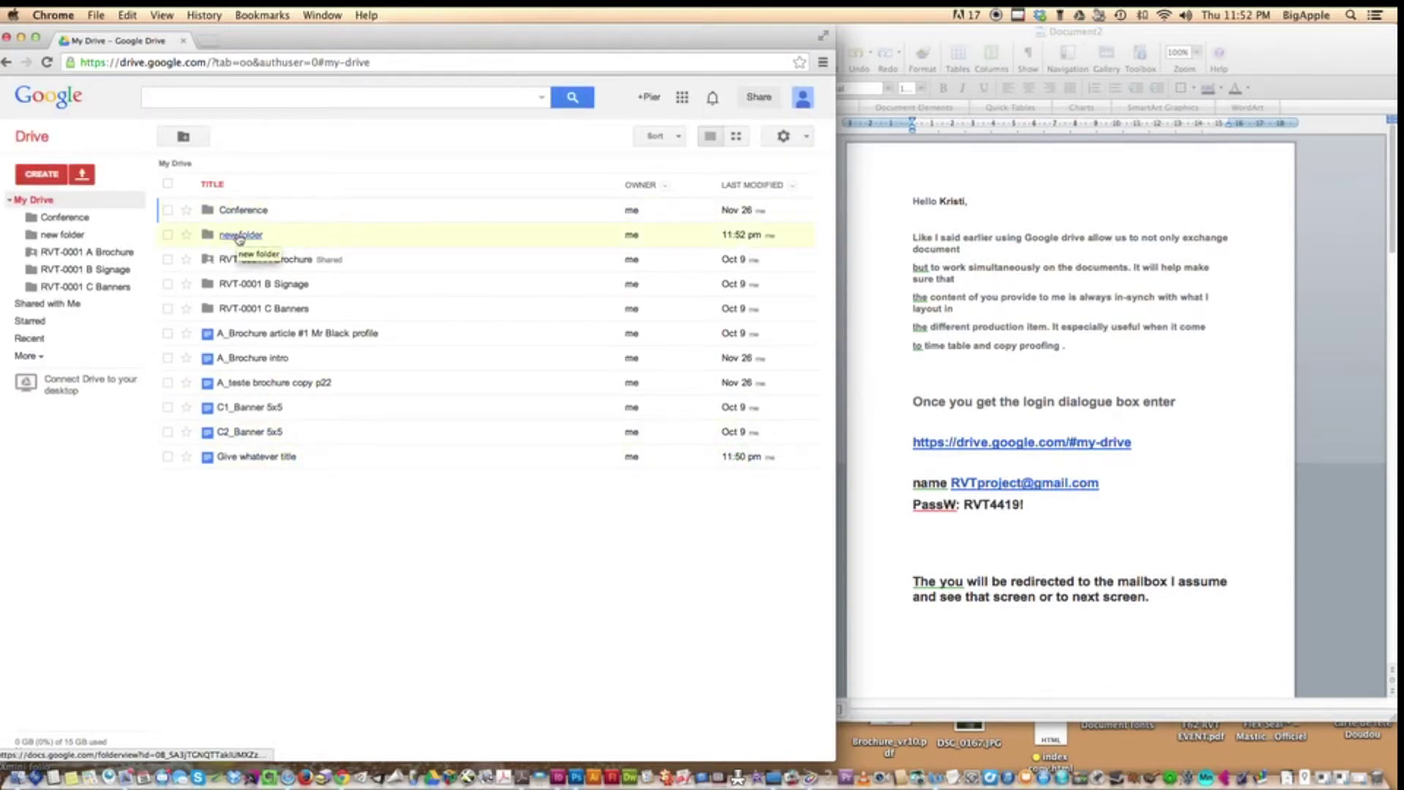
Step: Open "new folder", upload "Screen Shot 2013-09-24 at 2.05.16 PM" from the Desktop into it, and dismiss the upload summary
click(240, 236)
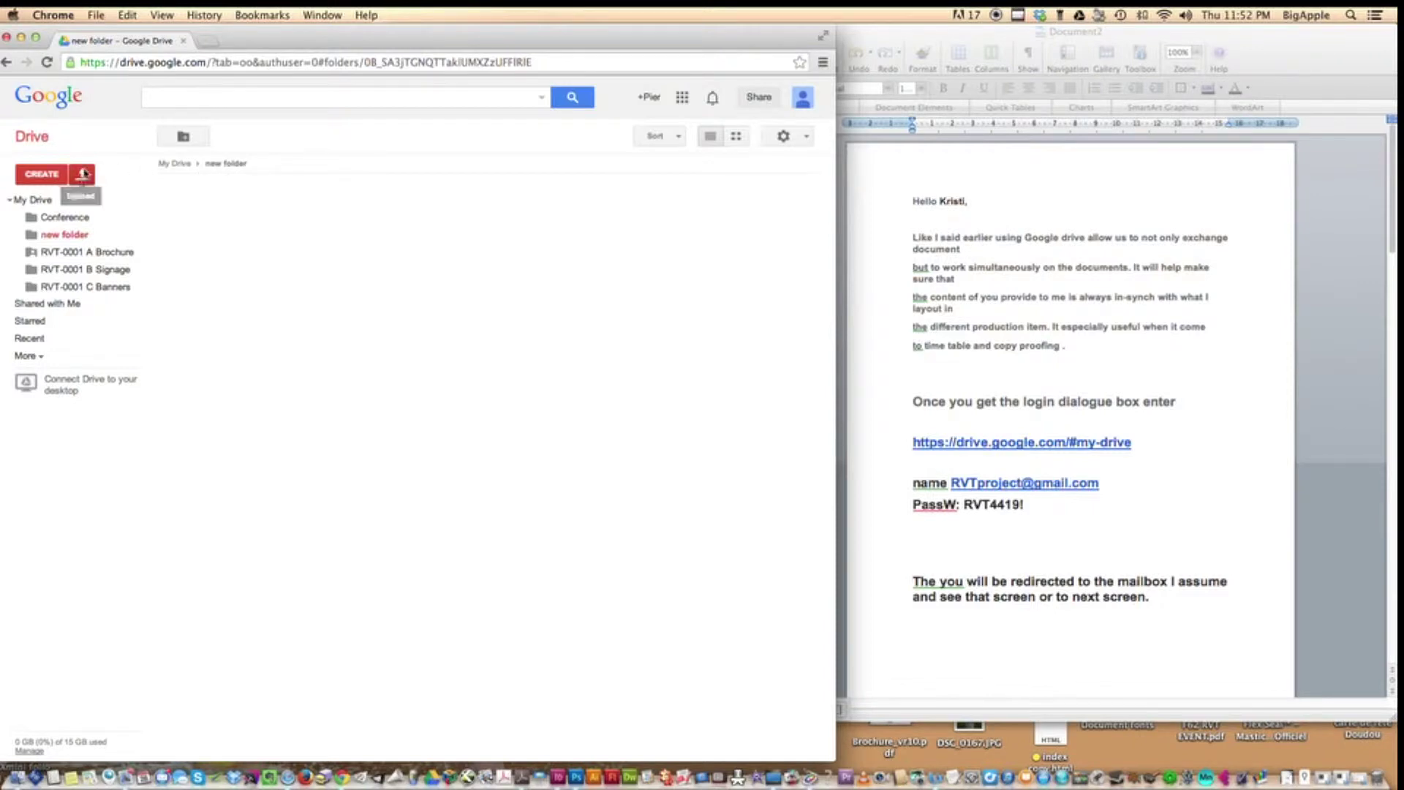
click(83, 176)
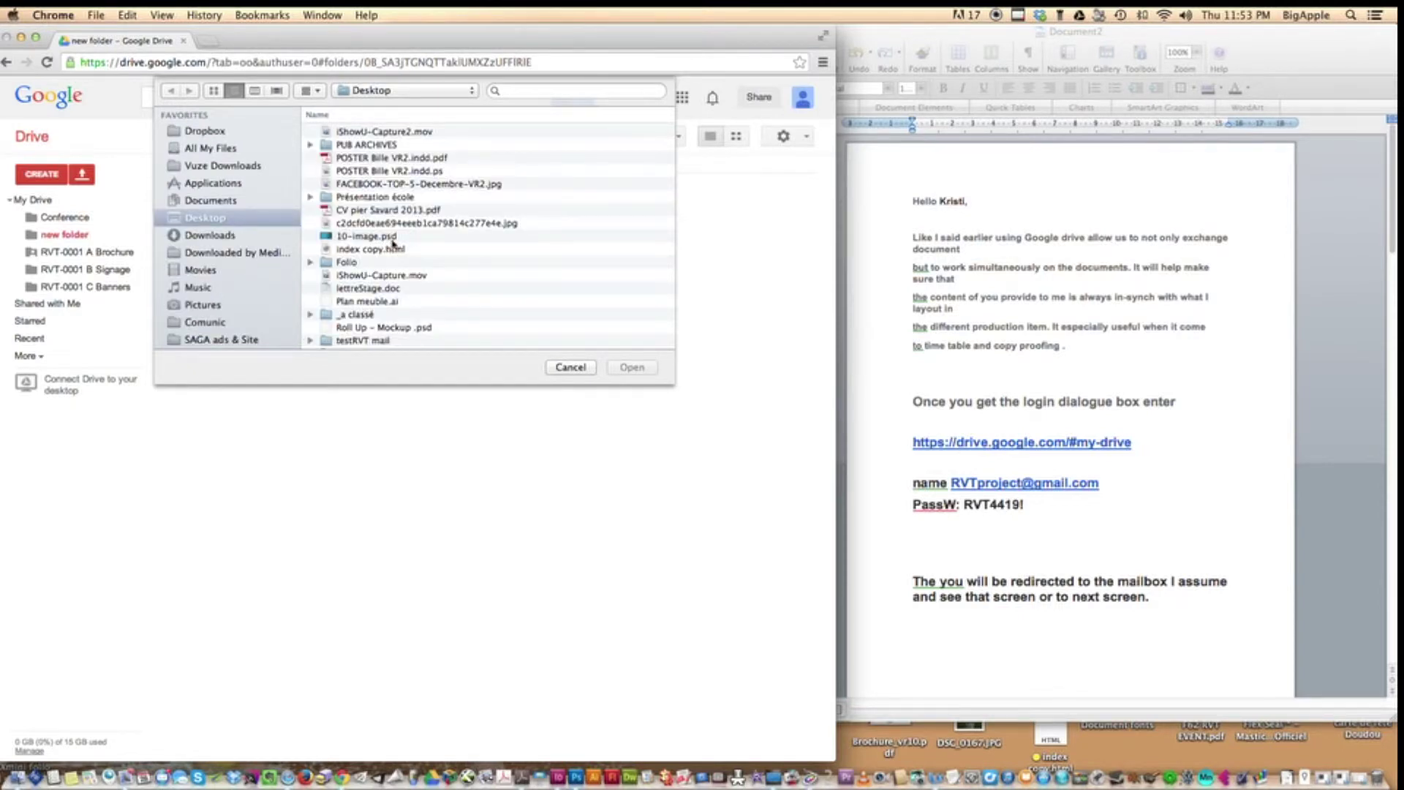
scroll(404, 248, down, 5)
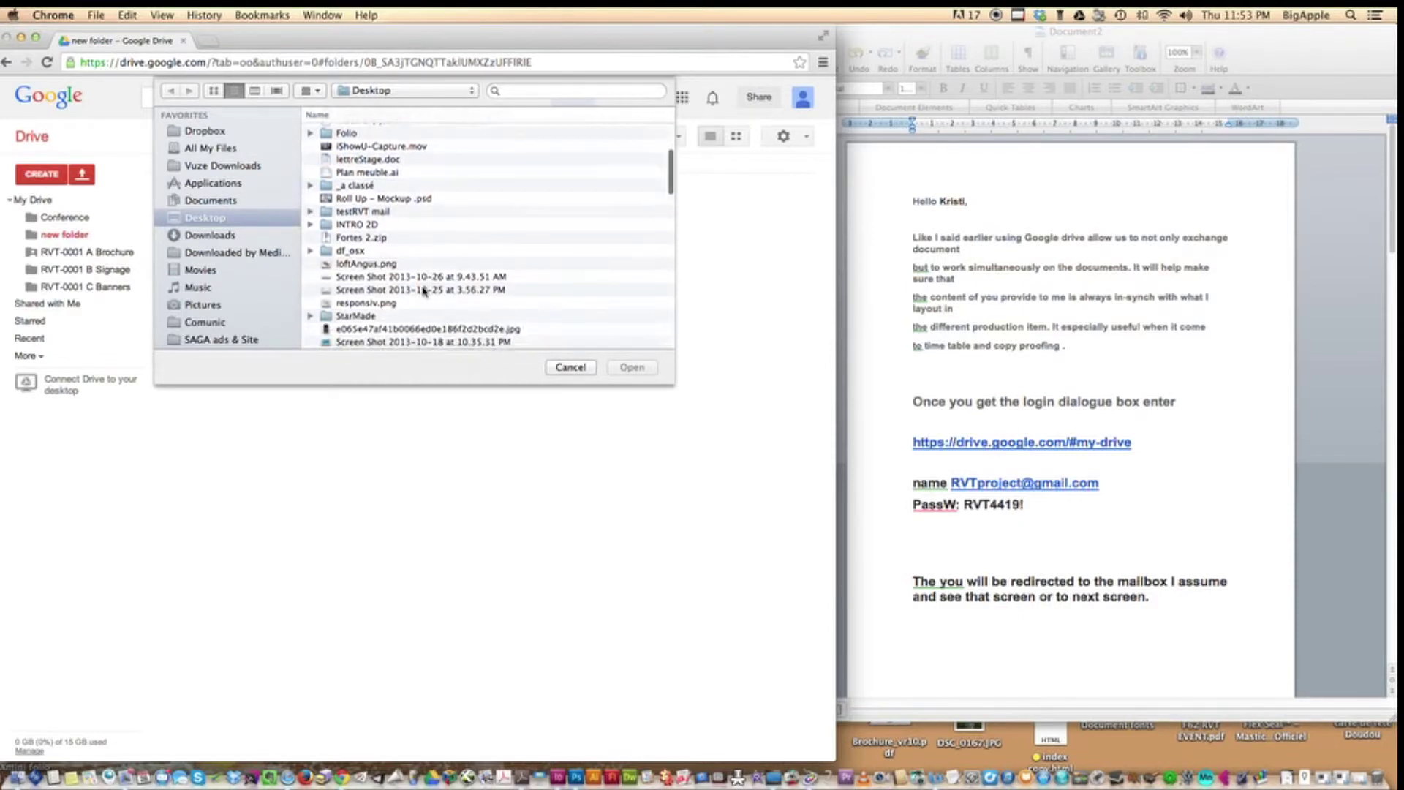
scroll(411, 296, down, 3)
scroll(411, 295, down, 1)
scroll(411, 295, down, 5)
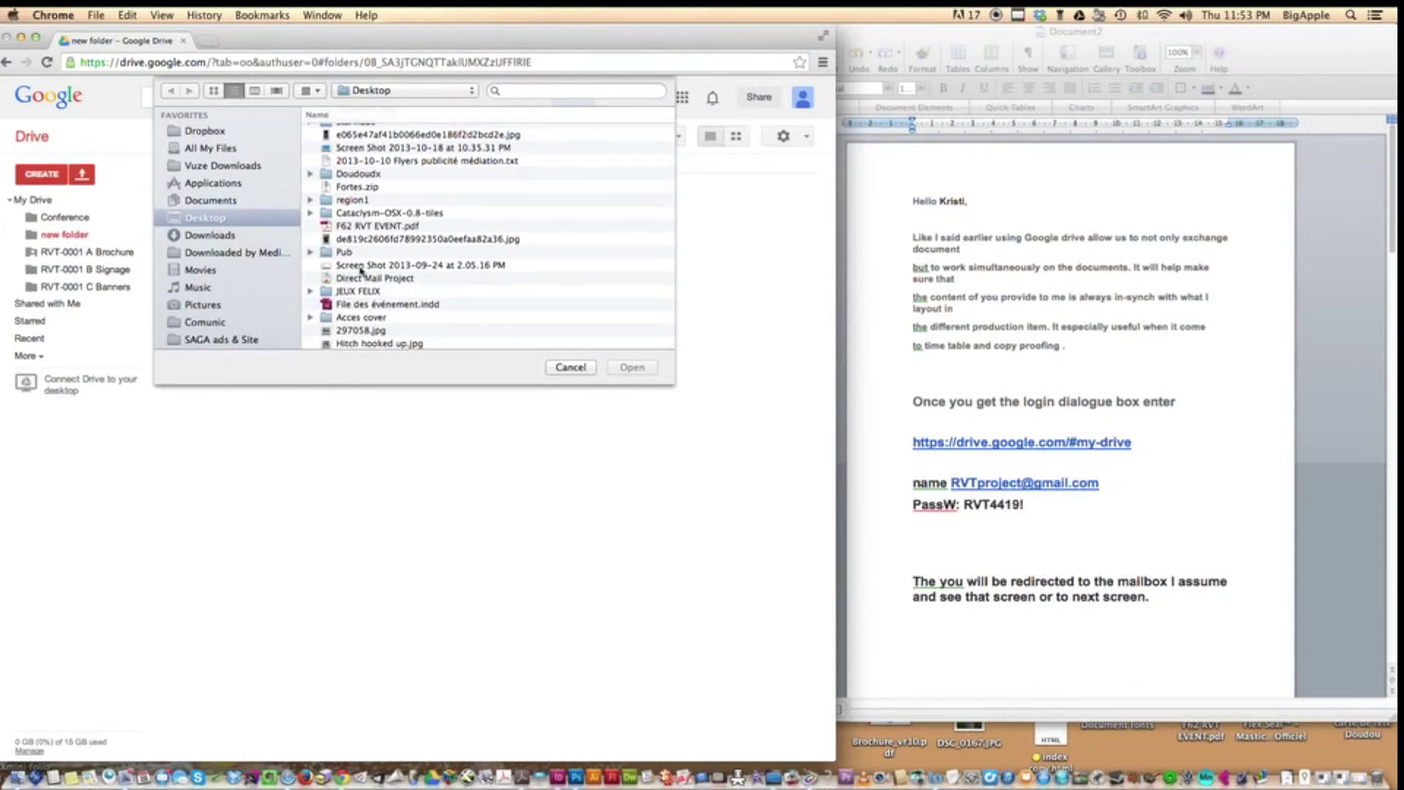
click(321, 269)
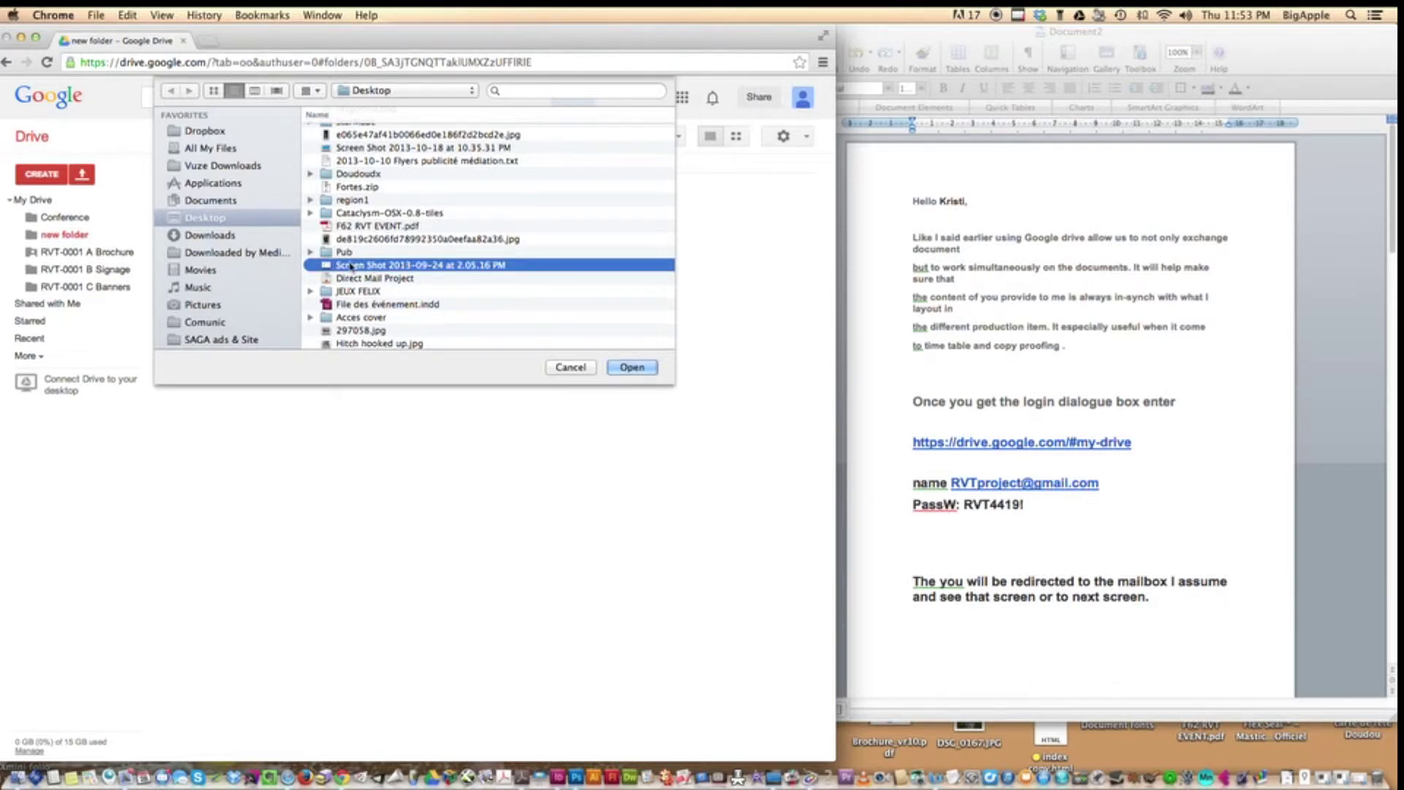
click(628, 367)
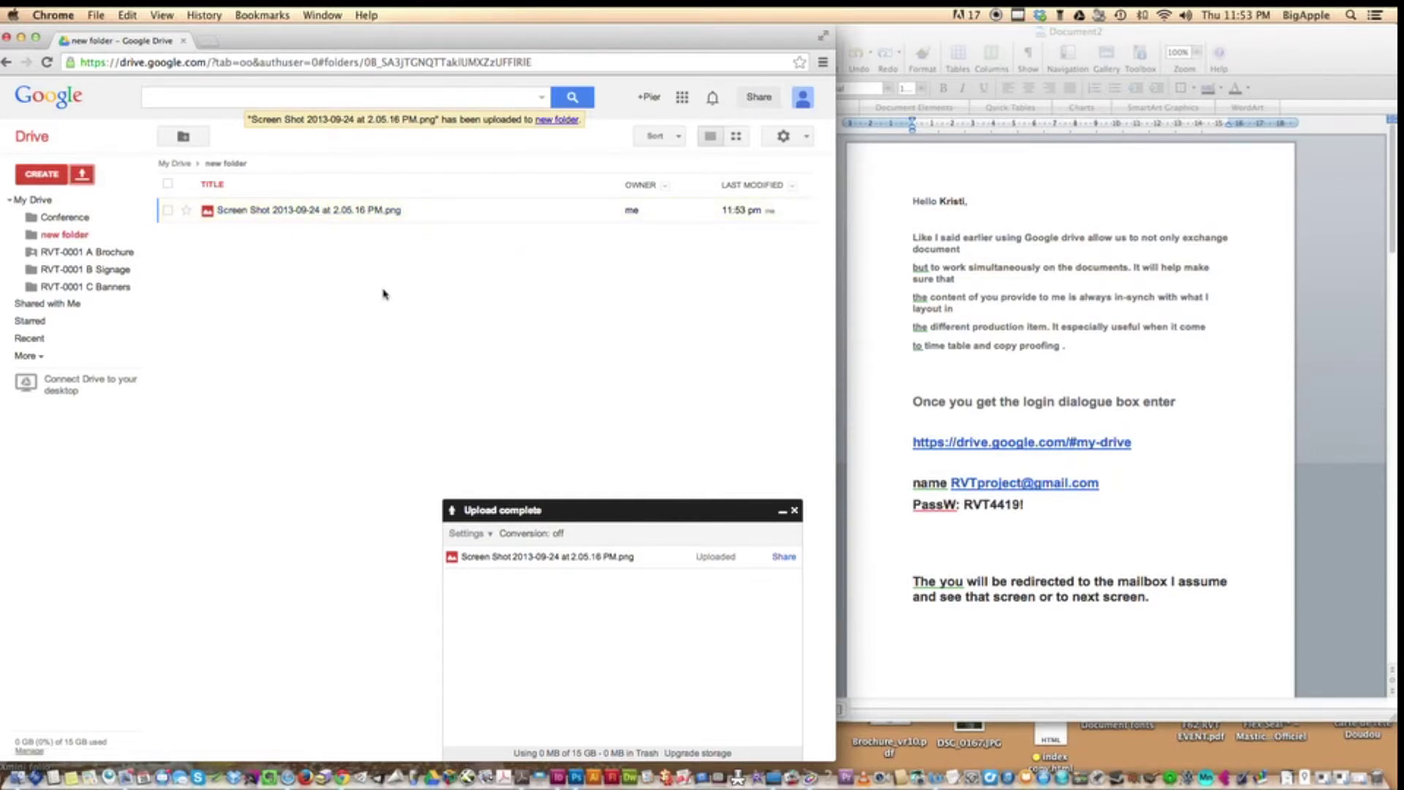
click(796, 511)
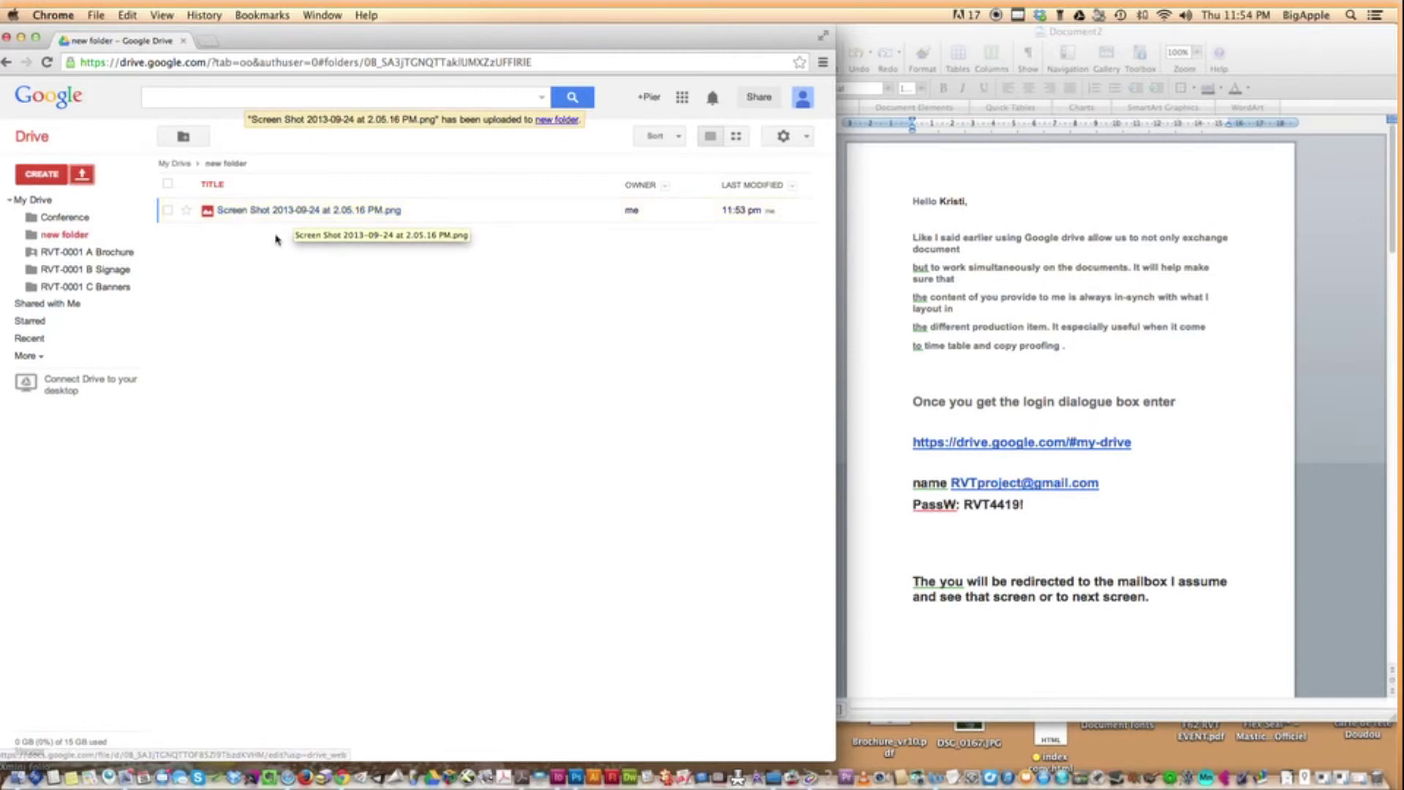
Step: Create a Google document in "new folder" and paste the entire contents of the Word letter into it
click(40, 176)
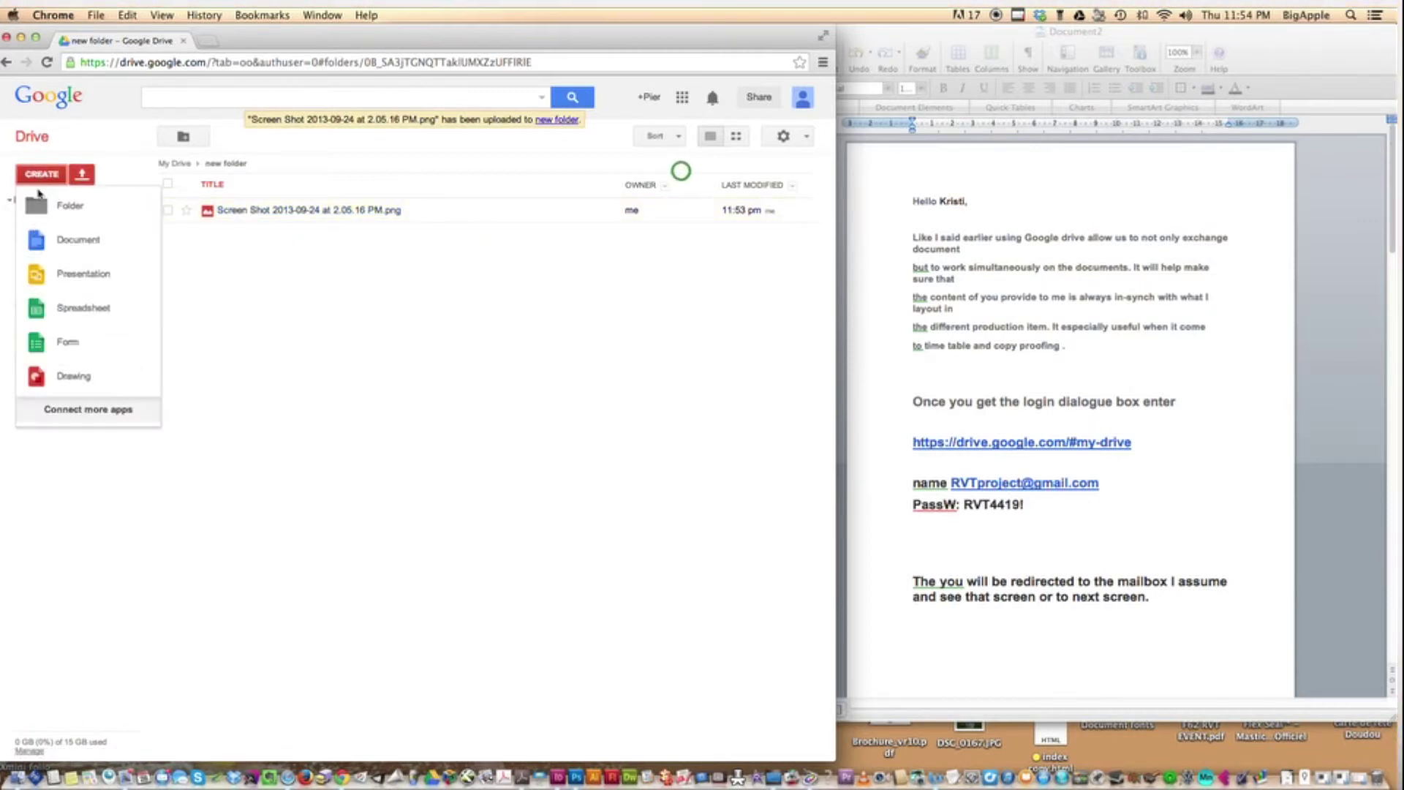
click(79, 241)
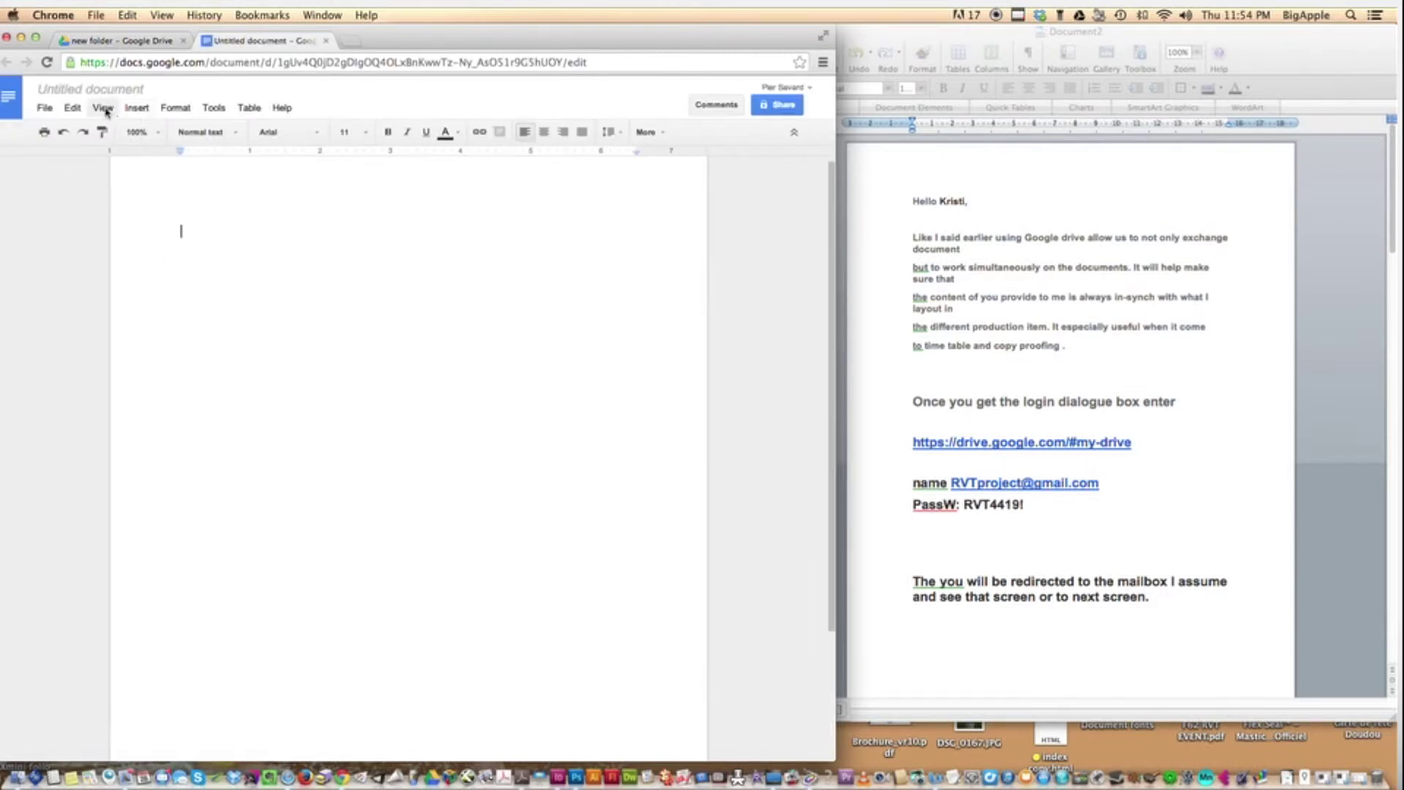
click(941, 295)
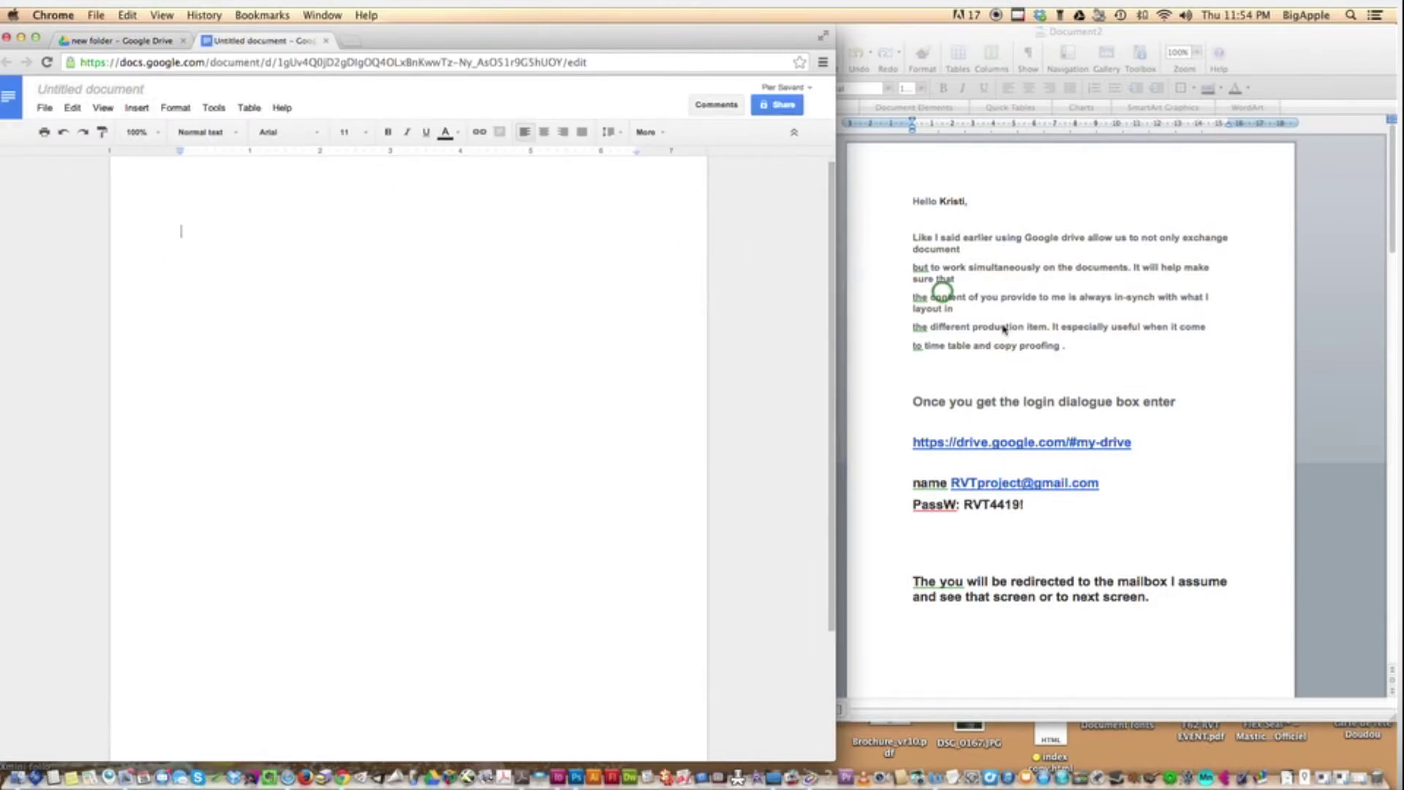
click(1072, 348)
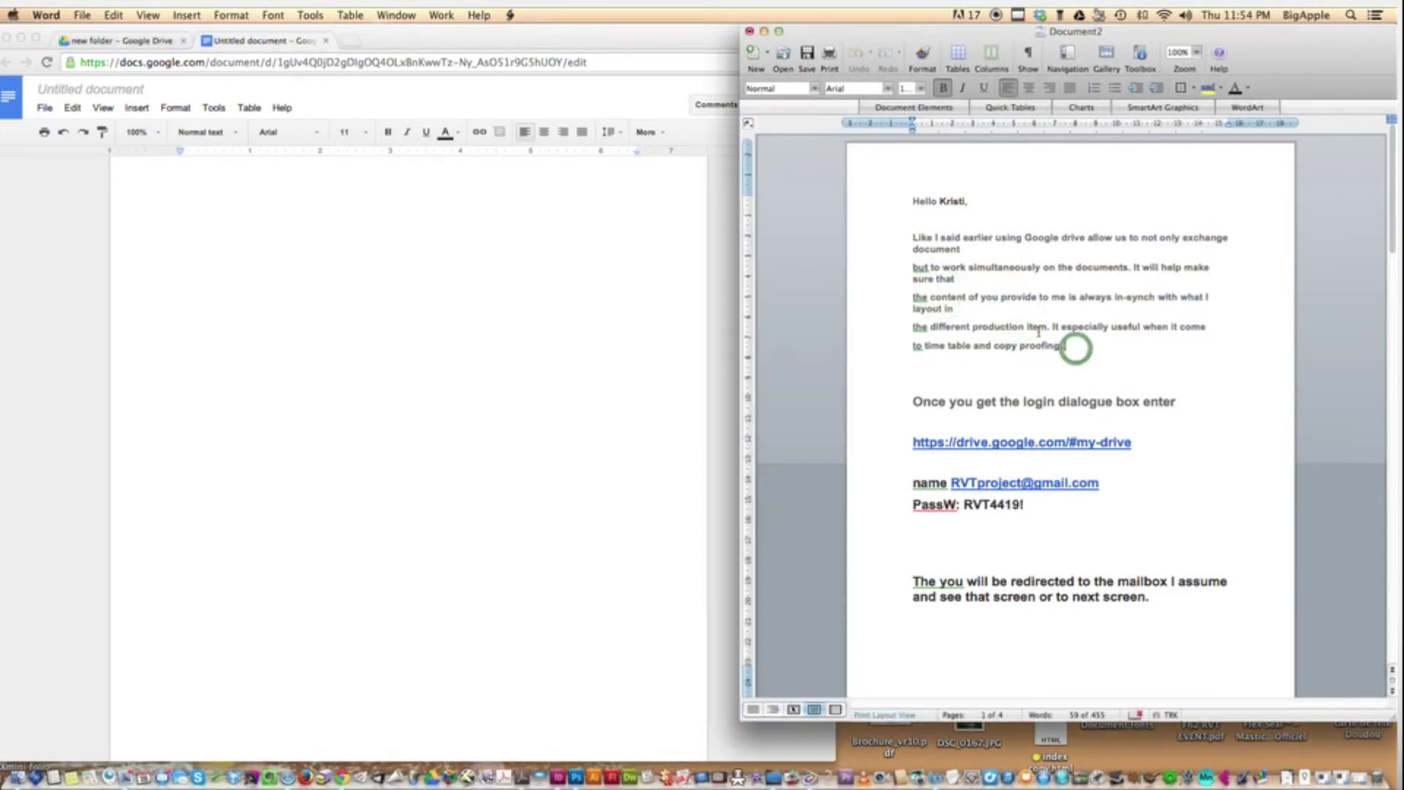
key(super+a)
key(super+c)
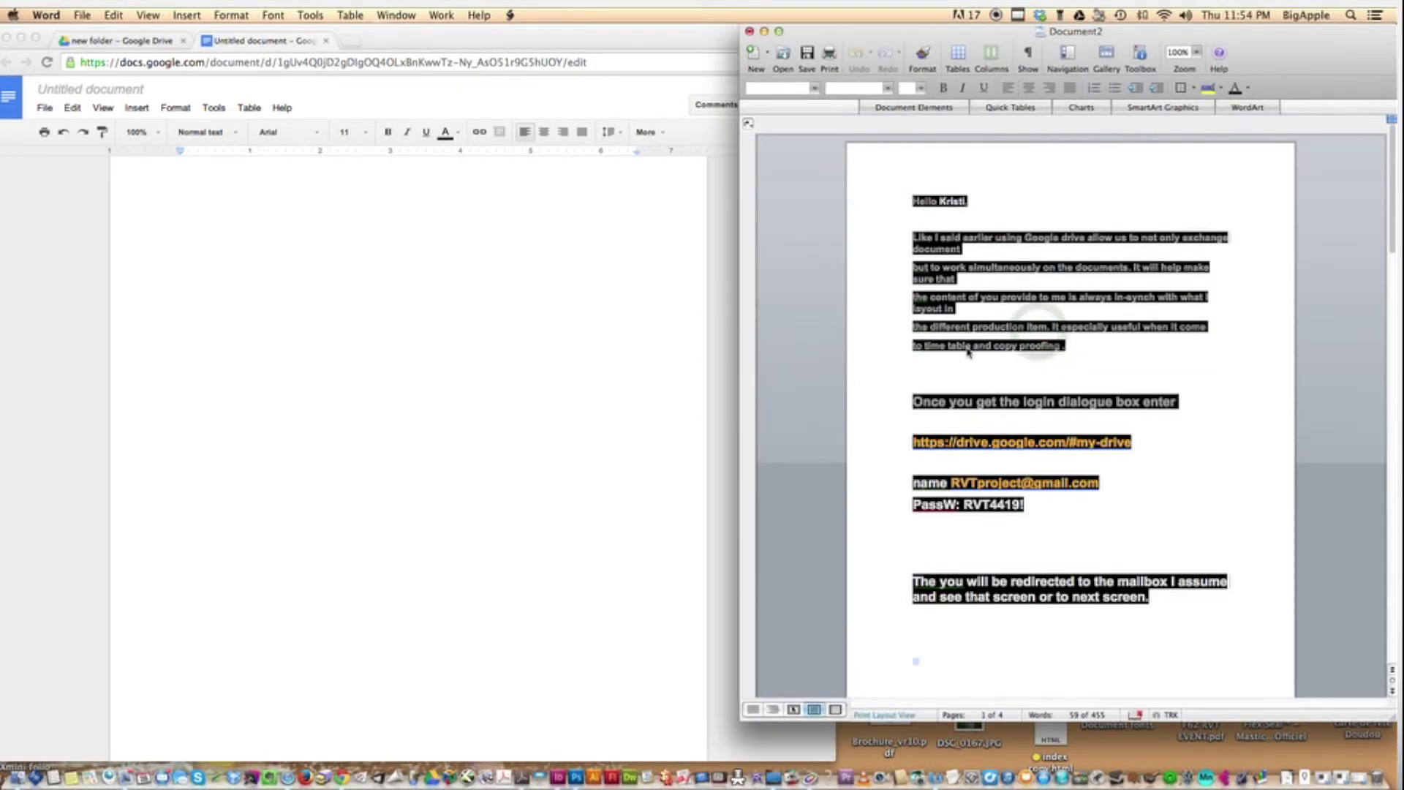
click(234, 217)
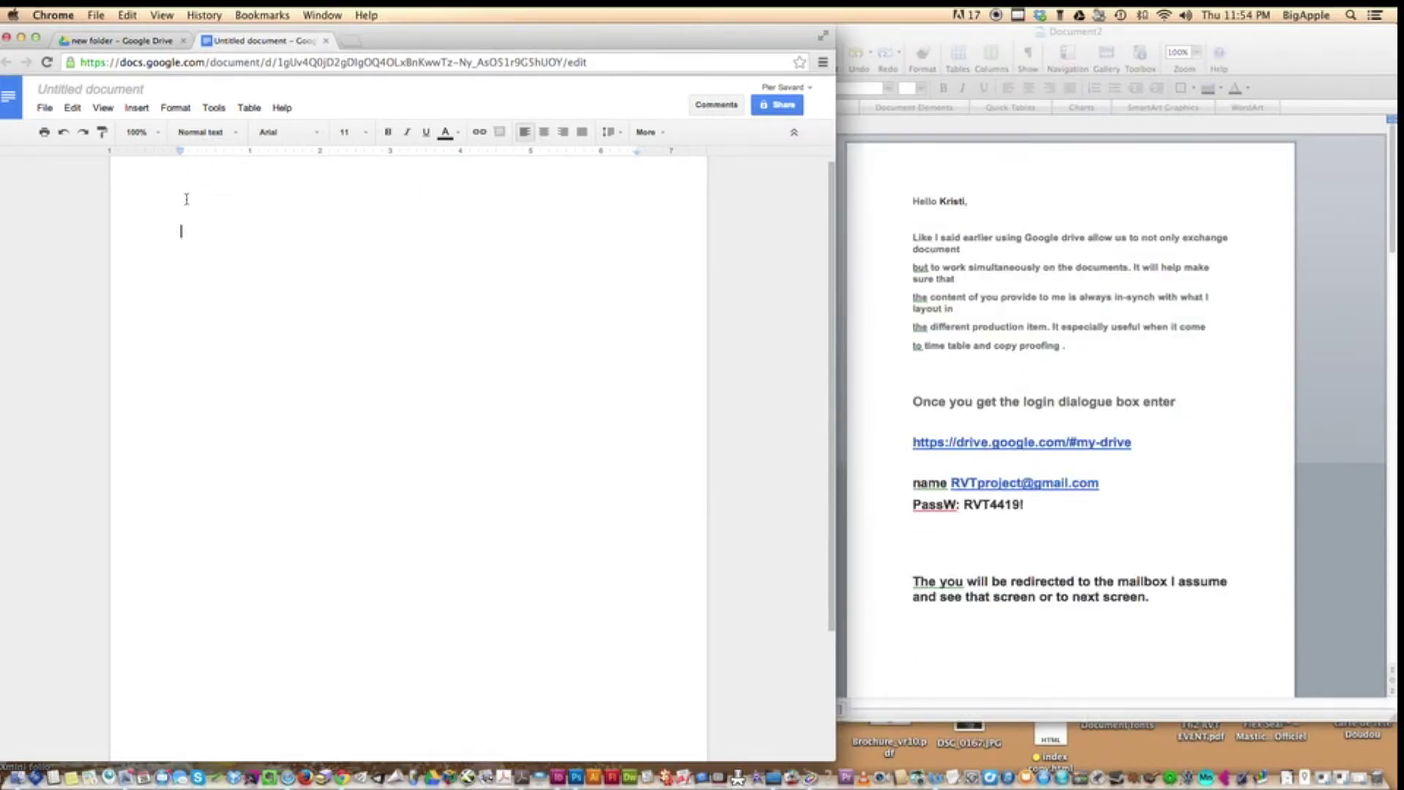
key(super+v)
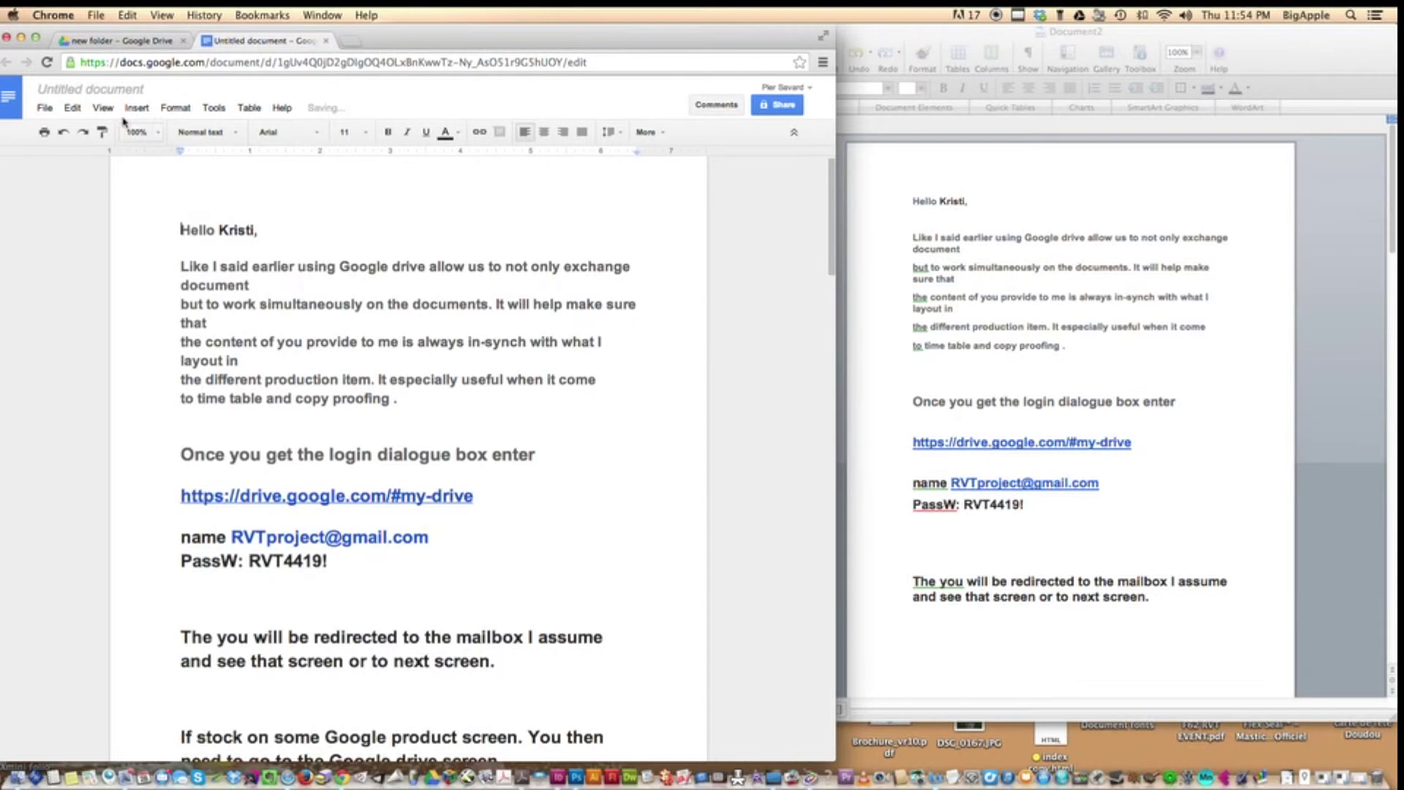
Step: Rename the untitled document as "Google drive usage info" and close it
click(97, 94)
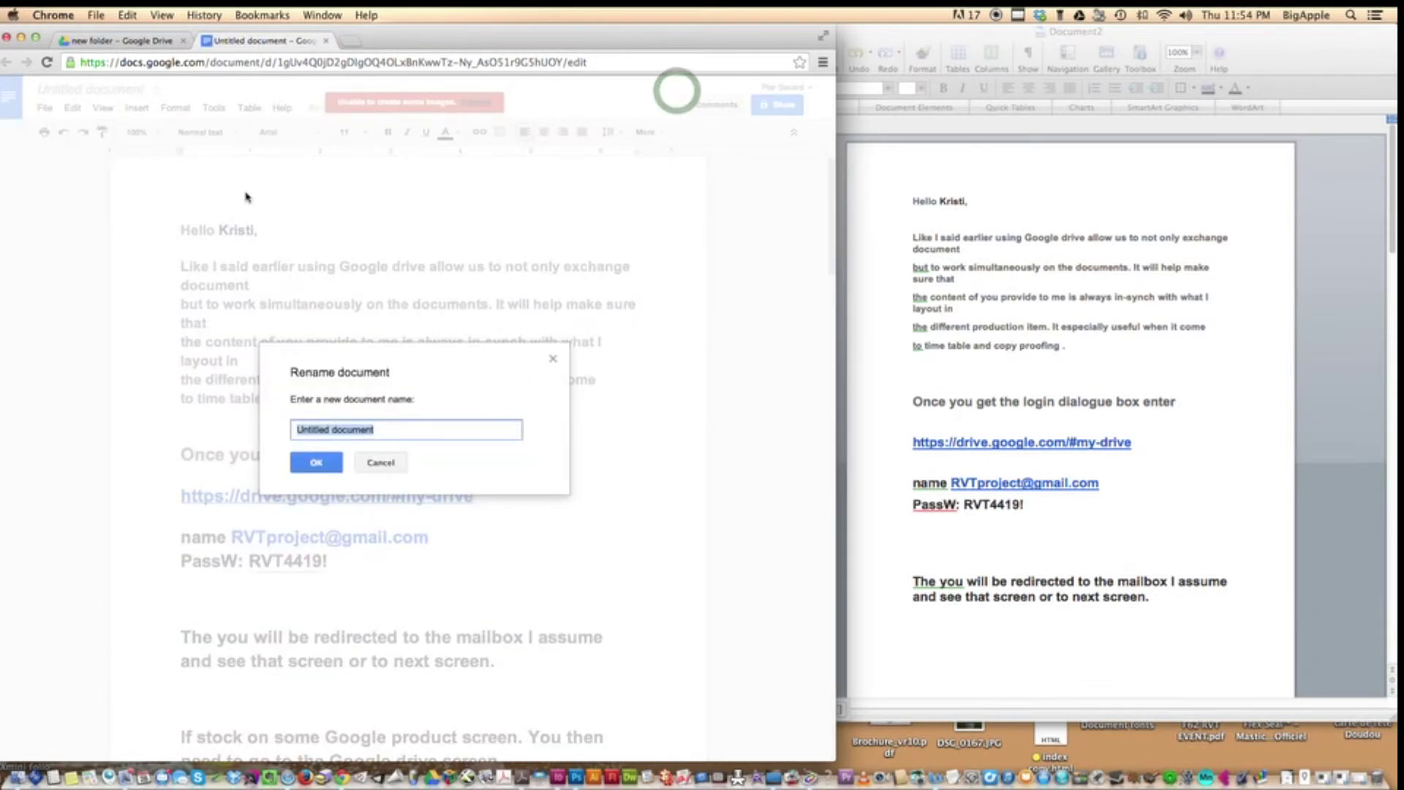
text(Go)
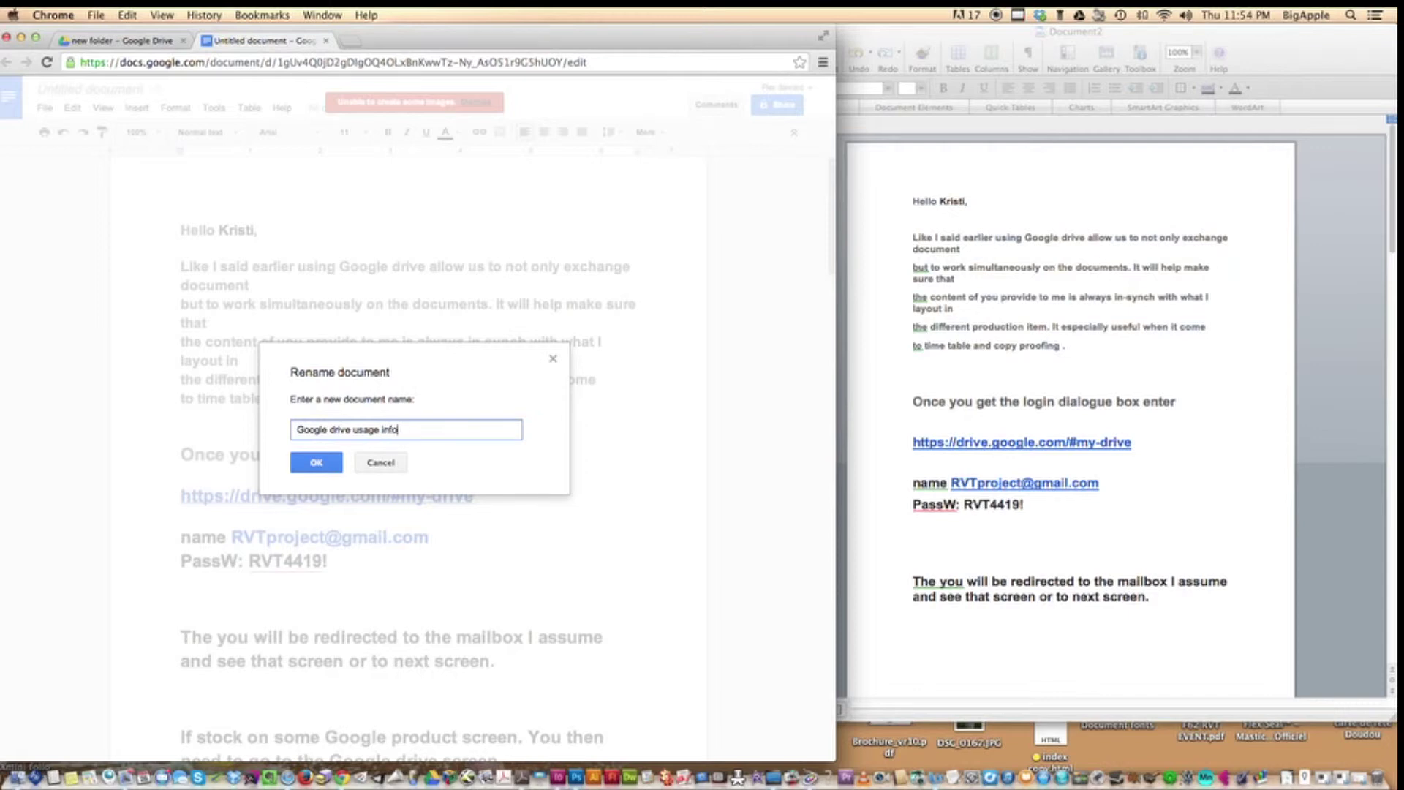
text(ogle drive usage info)
click(316, 463)
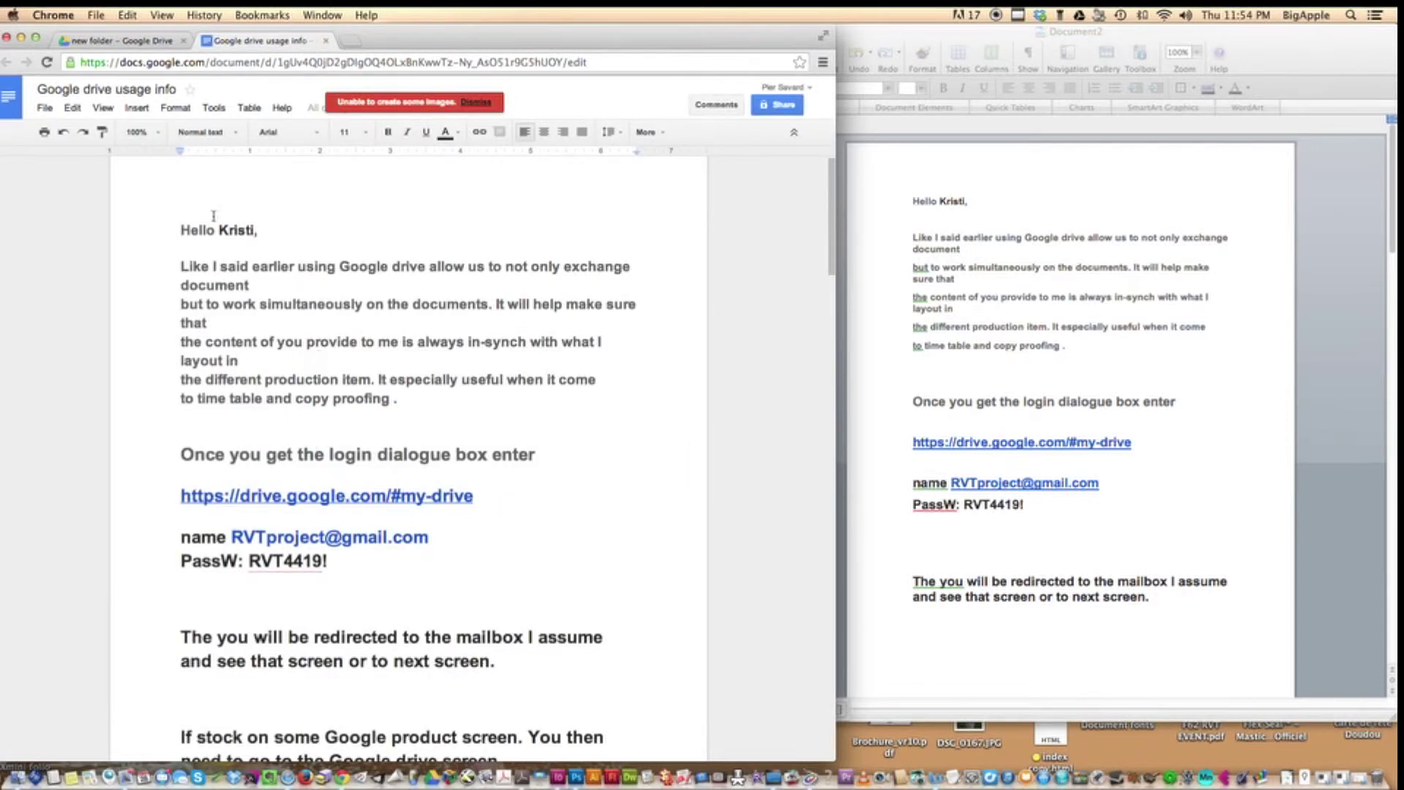
click(325, 42)
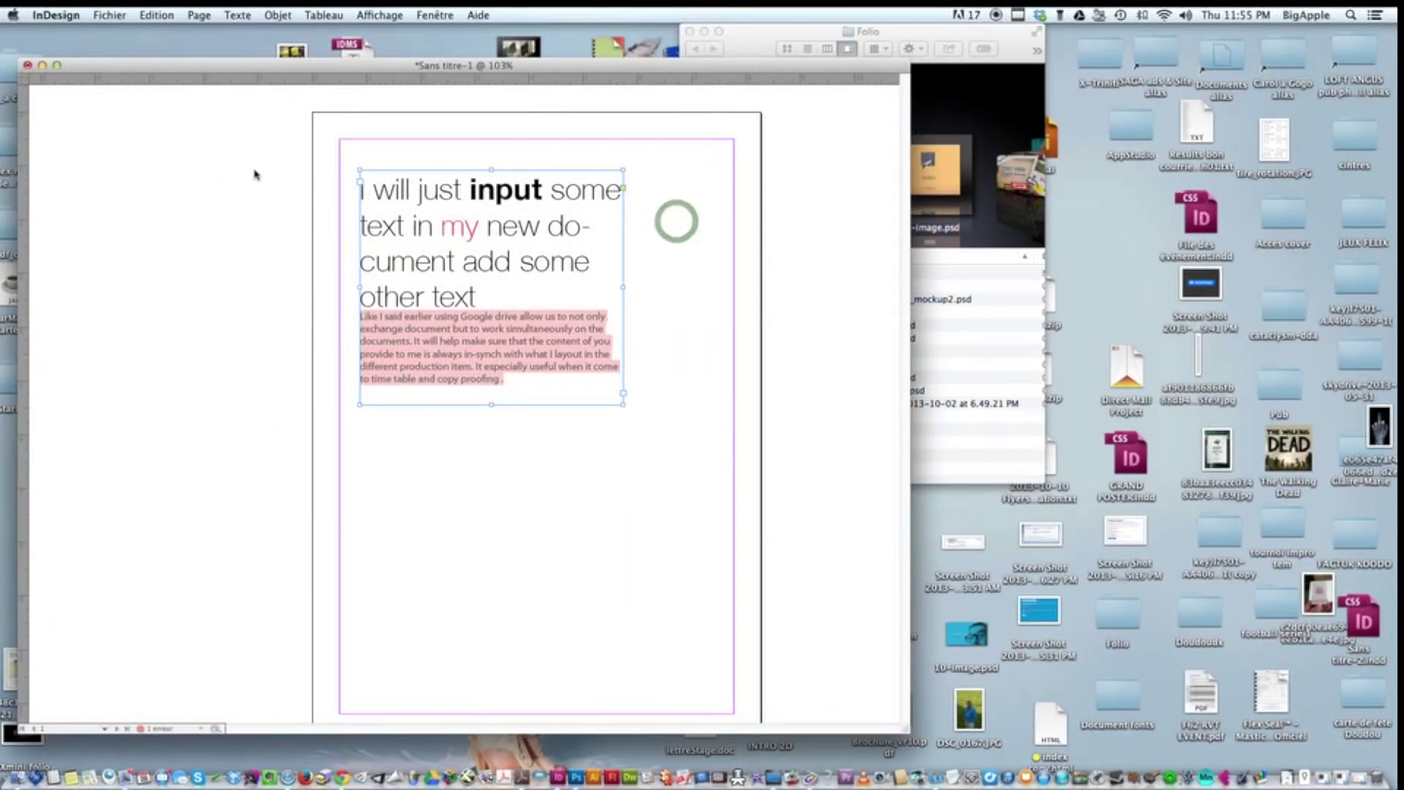
Step: Switch to InDesign, deselect the text frame, and look through the available DocsFlow commands without running one
key(Tab)
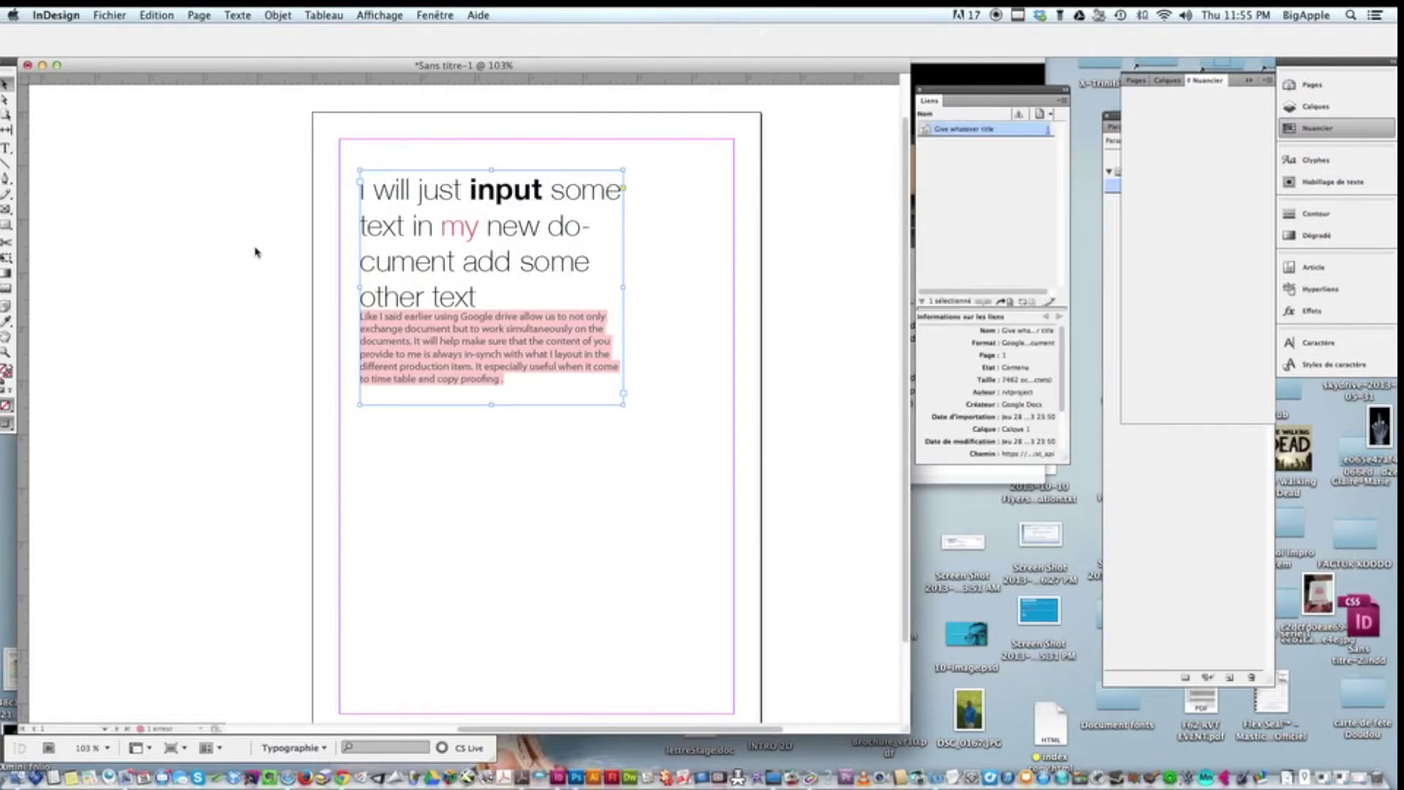
click(241, 253)
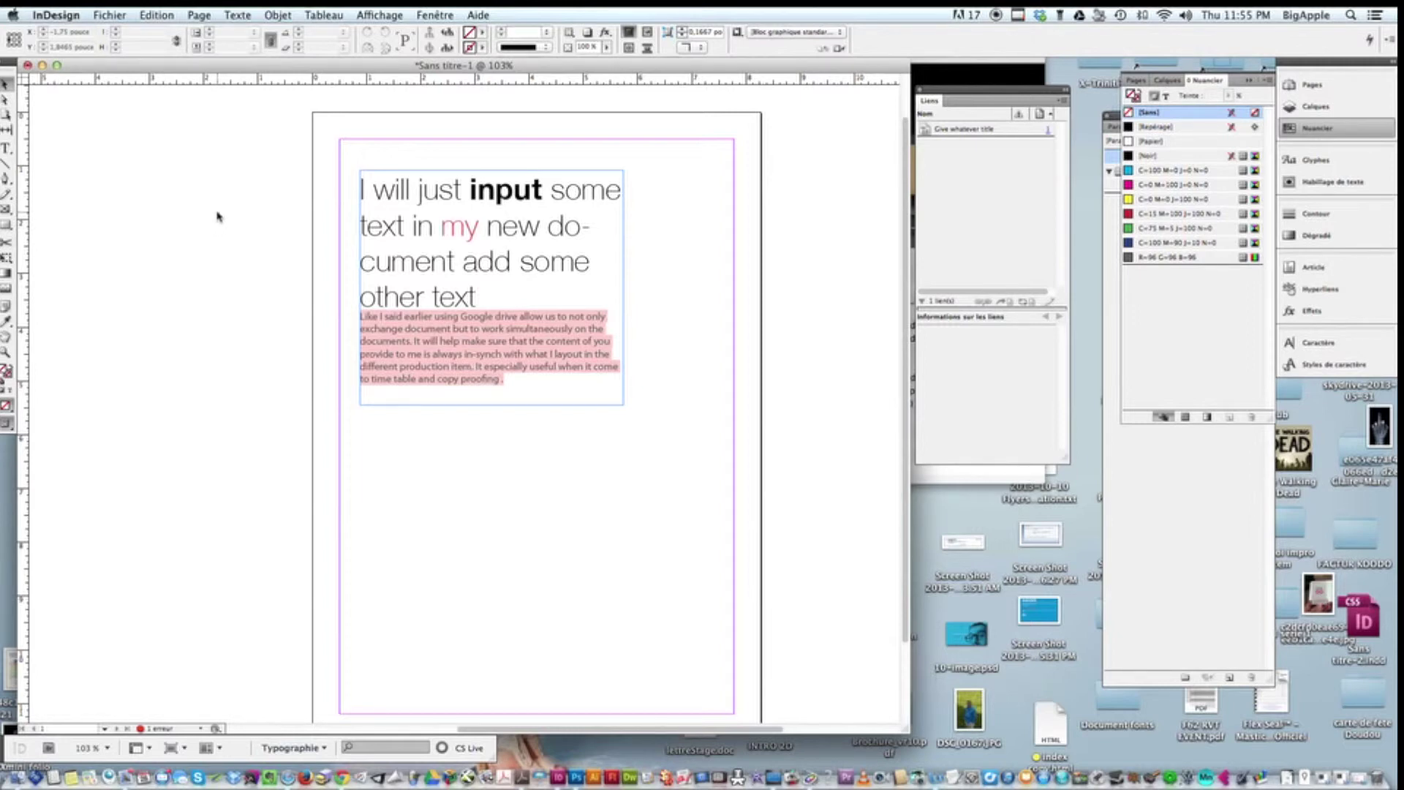
click(107, 11)
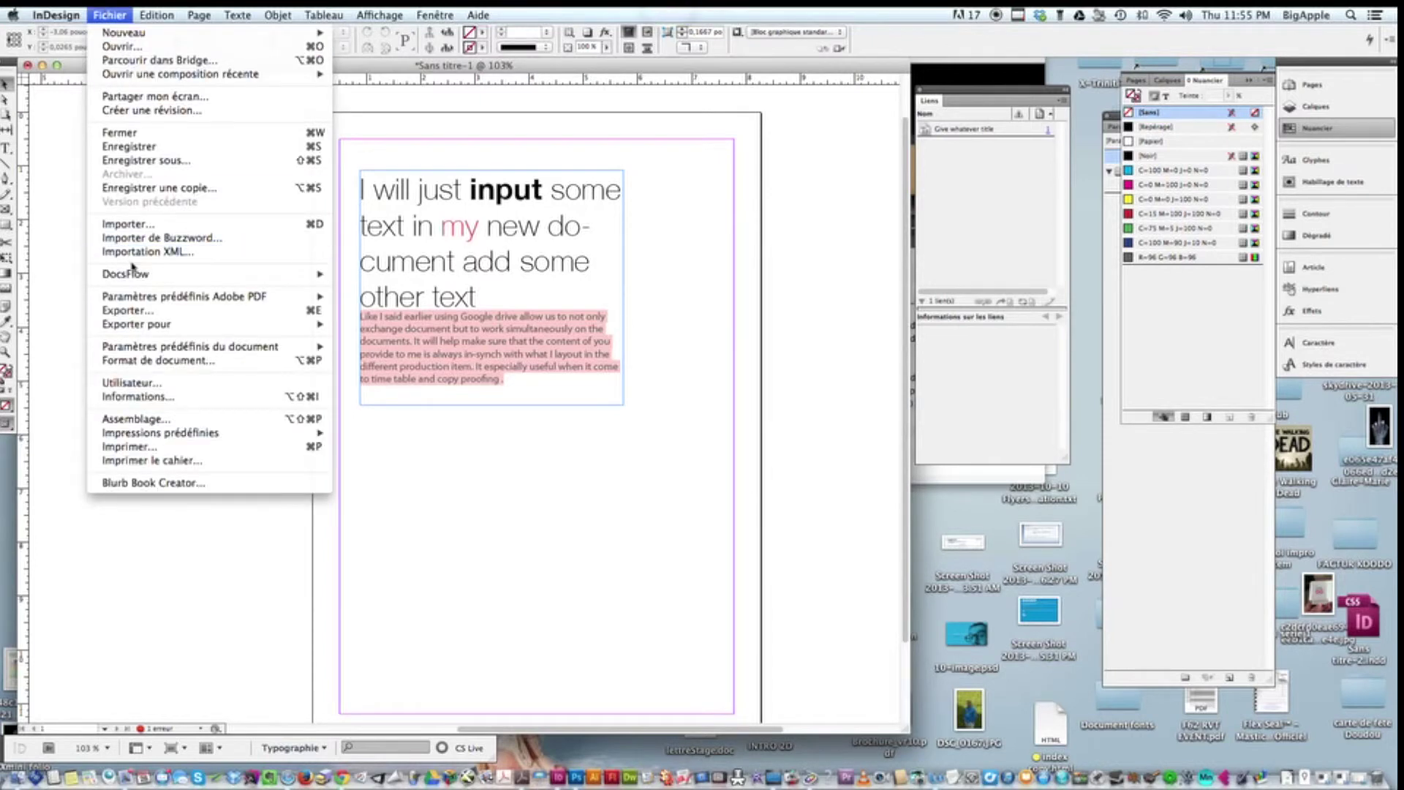
mouse_move(150, 275)
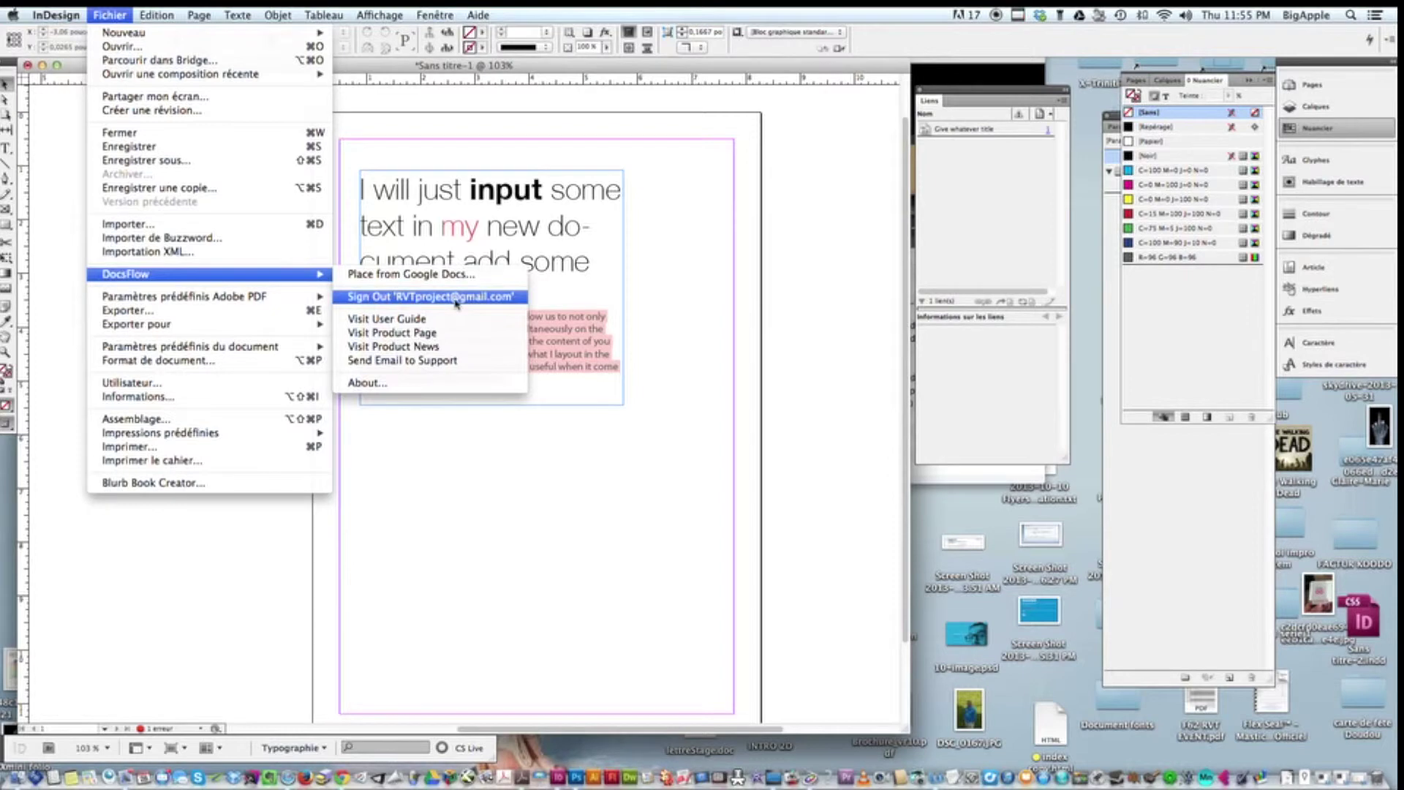
click(724, 296)
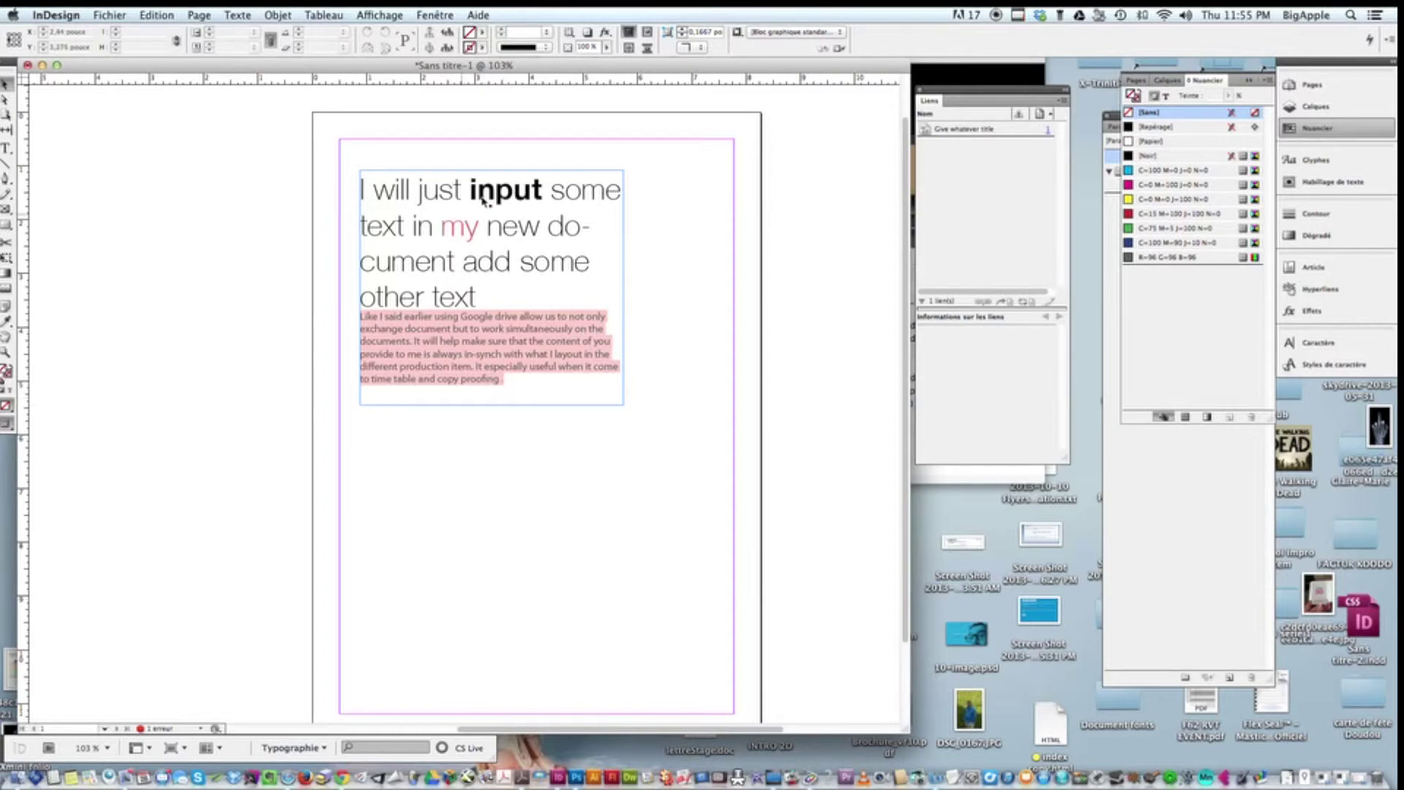
Step: Switch from InDesign back to the Google Drive workspace and hide the Word window to expose the desktop
key(ctrl+Right)
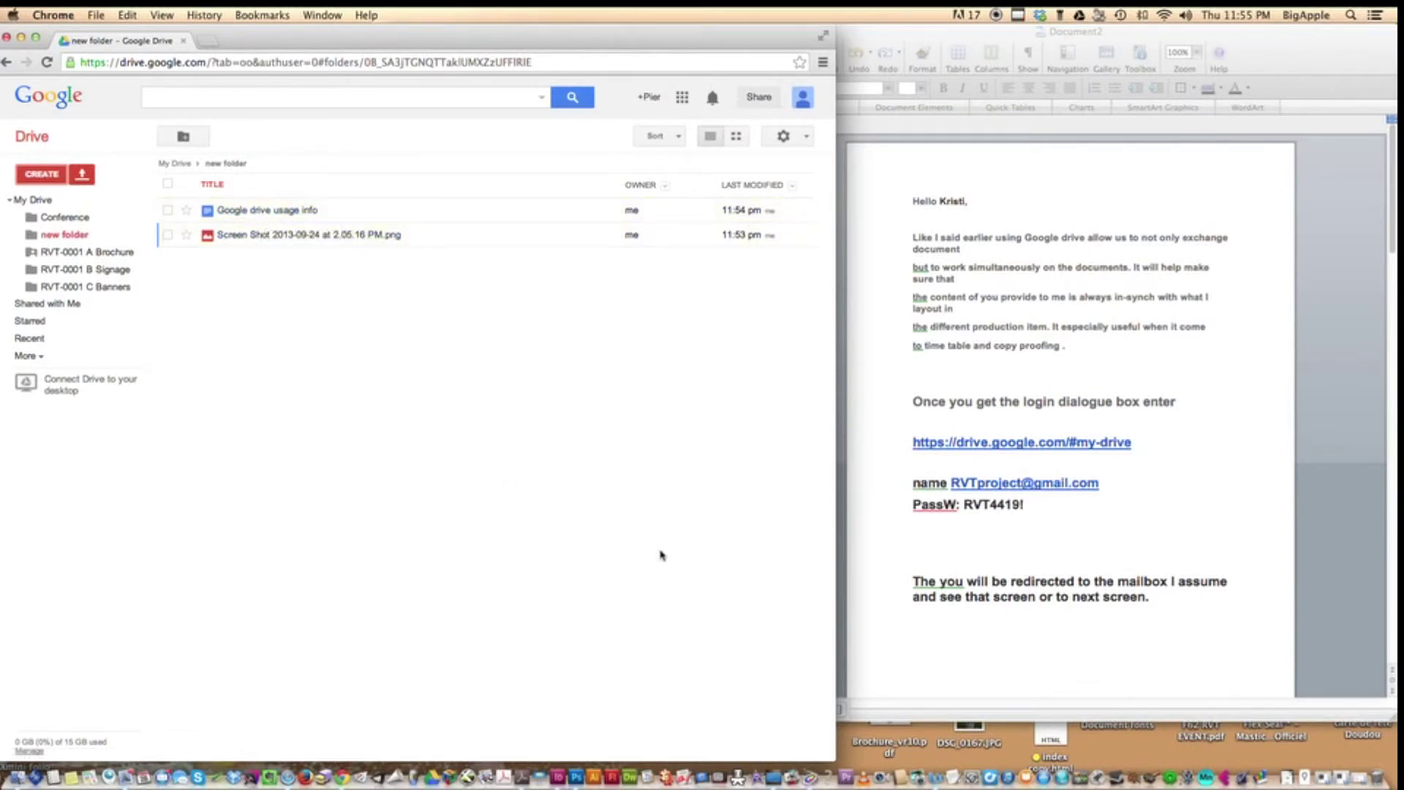
click(868, 603)
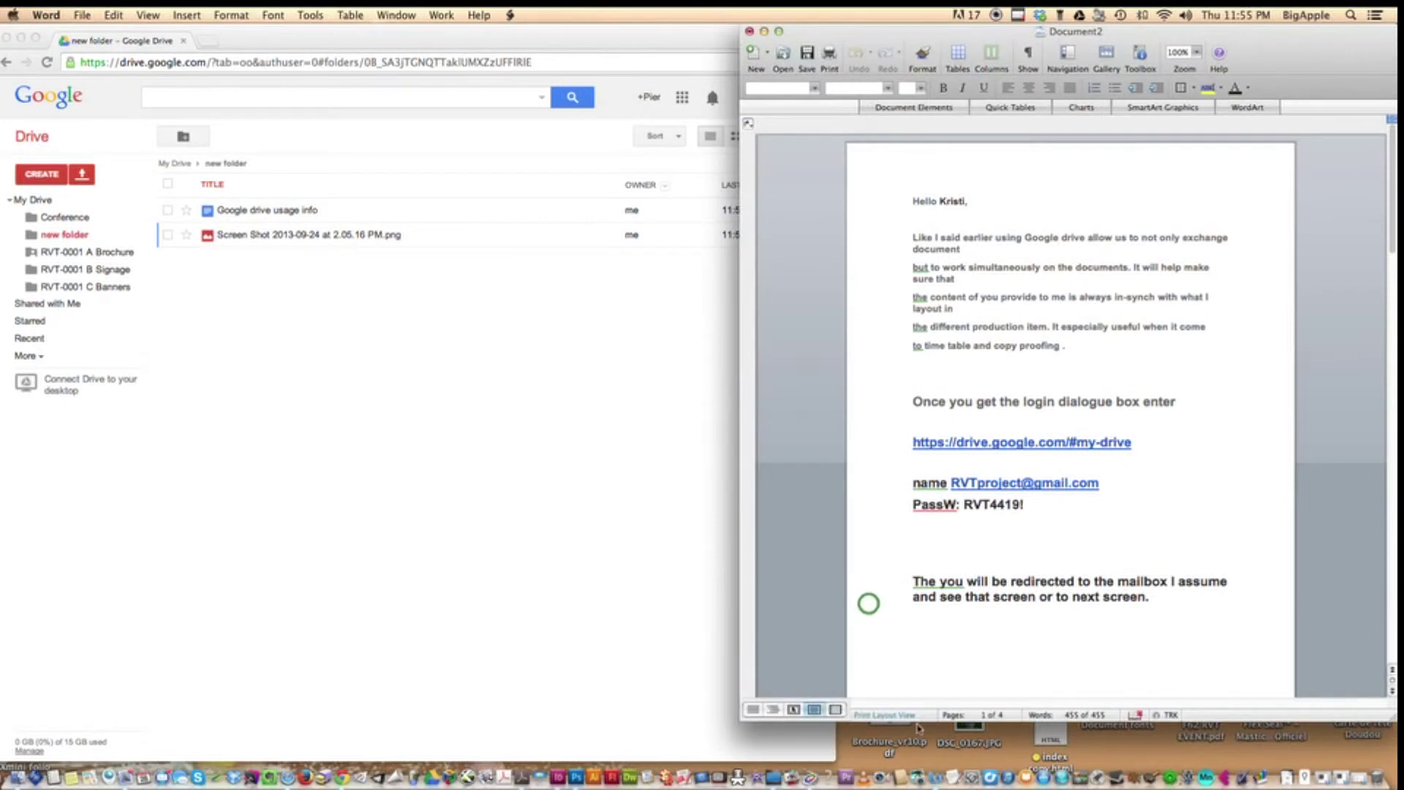
click(1016, 742)
click(853, 596)
key(super+a)
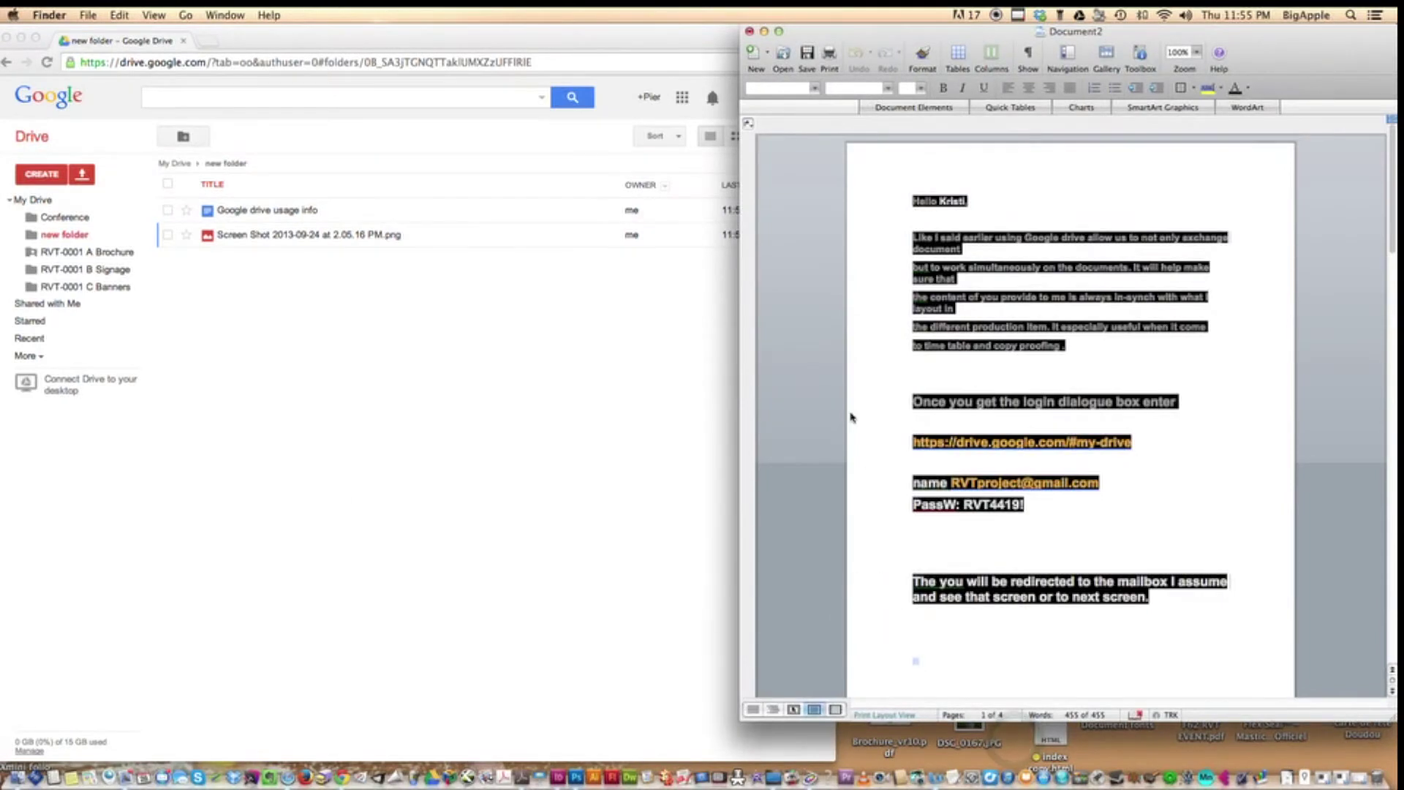
key(super+h)
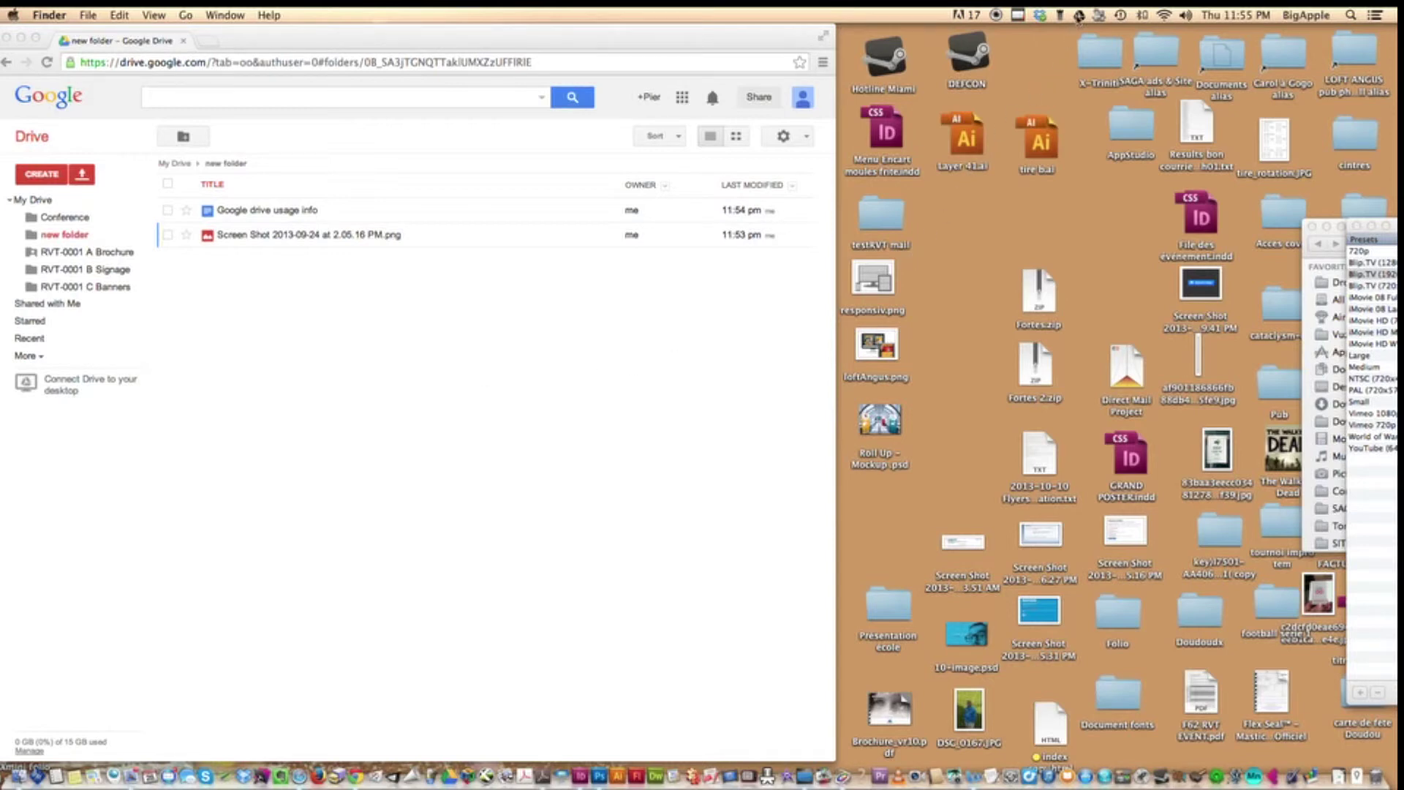
Step: Open the synced Google Drive folder on the computer, view "Google drive usage info" inside "new folder", and close the window
click(1079, 17)
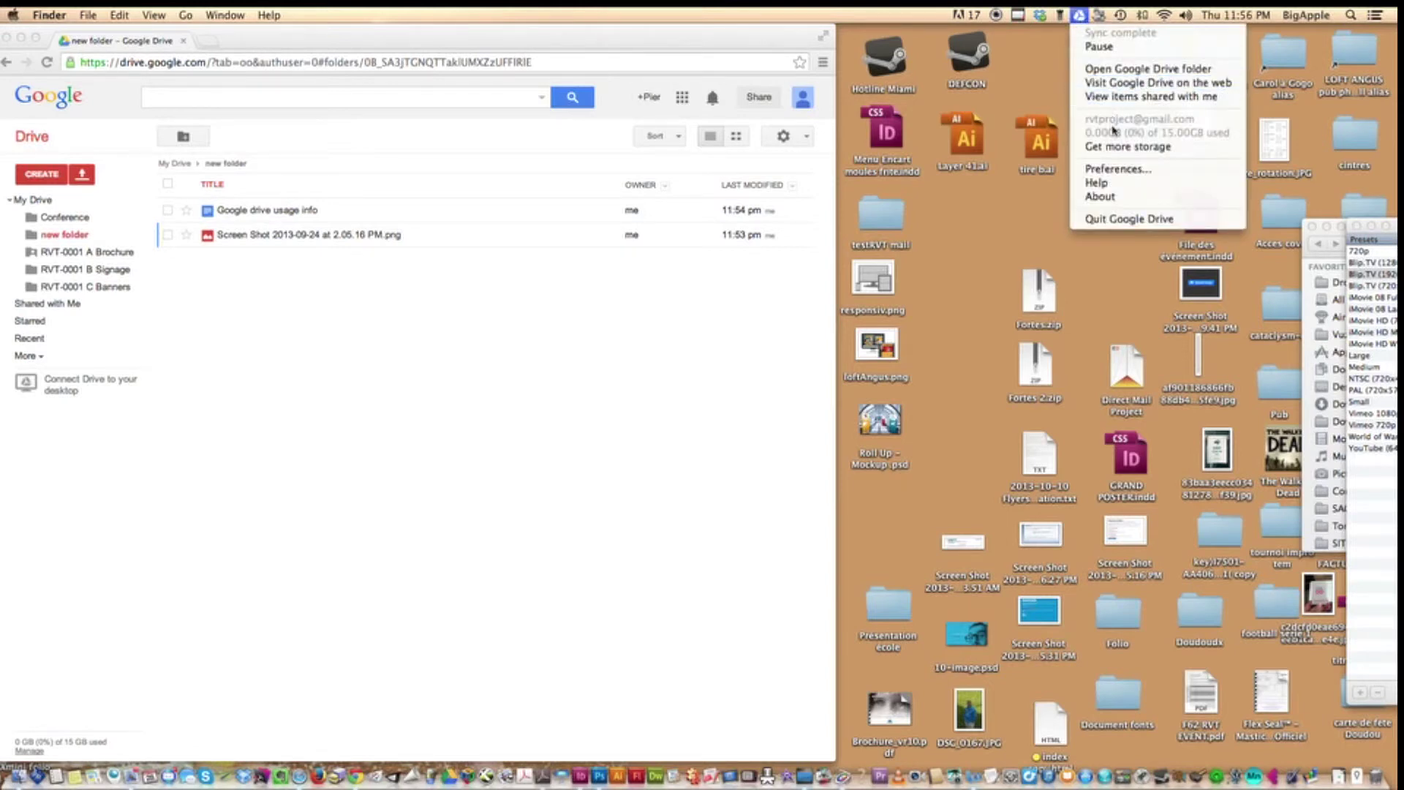
click(1179, 70)
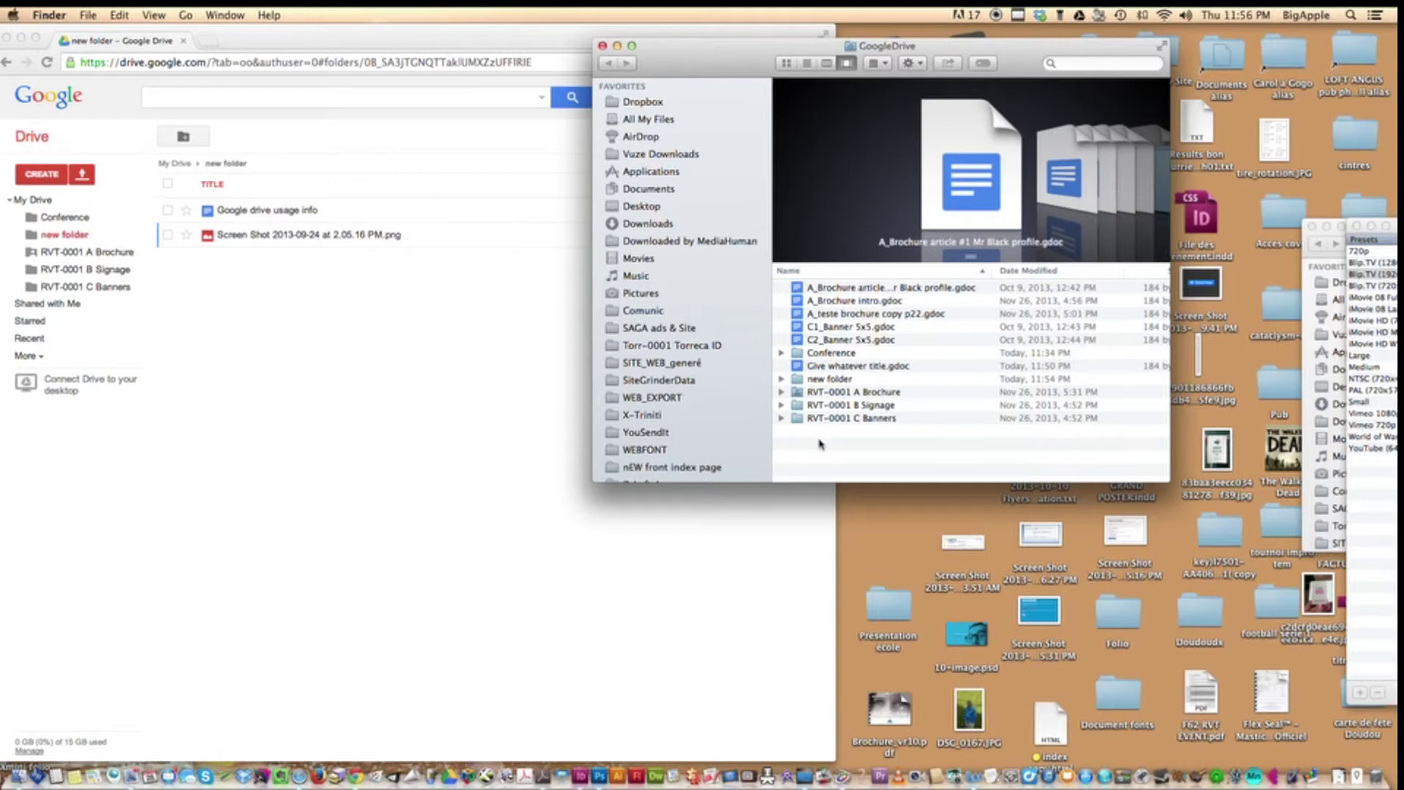
click(830, 378)
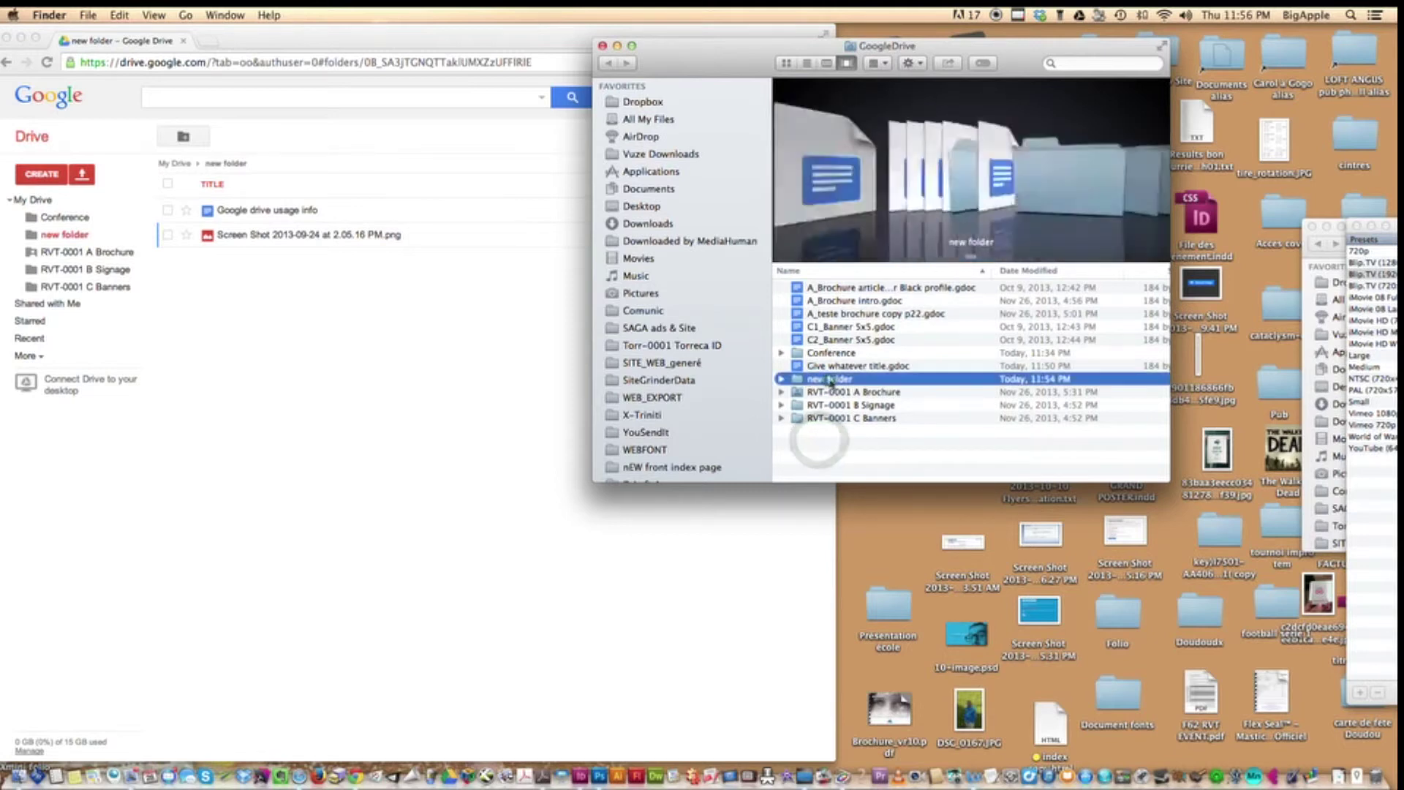
click(828, 379)
double_click(828, 379)
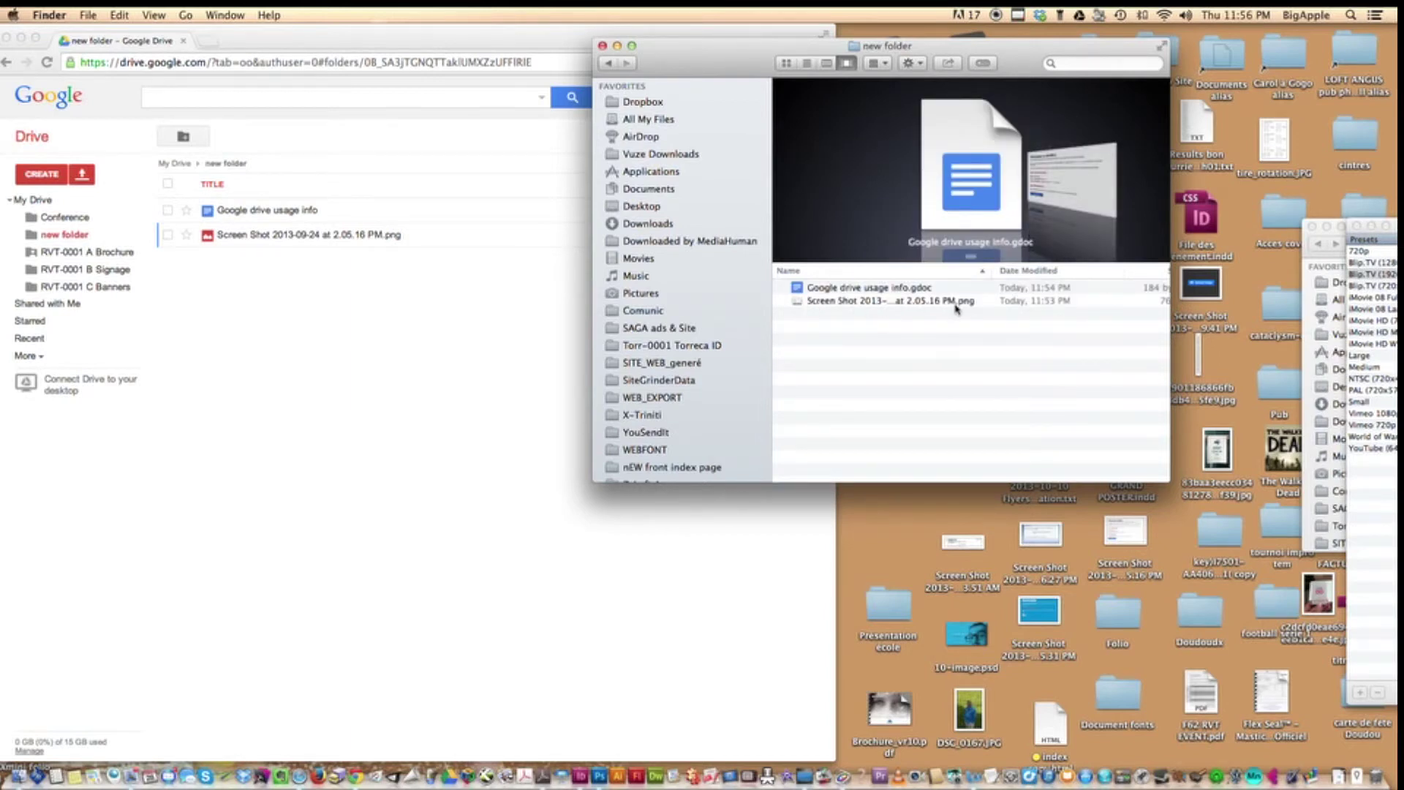
click(791, 288)
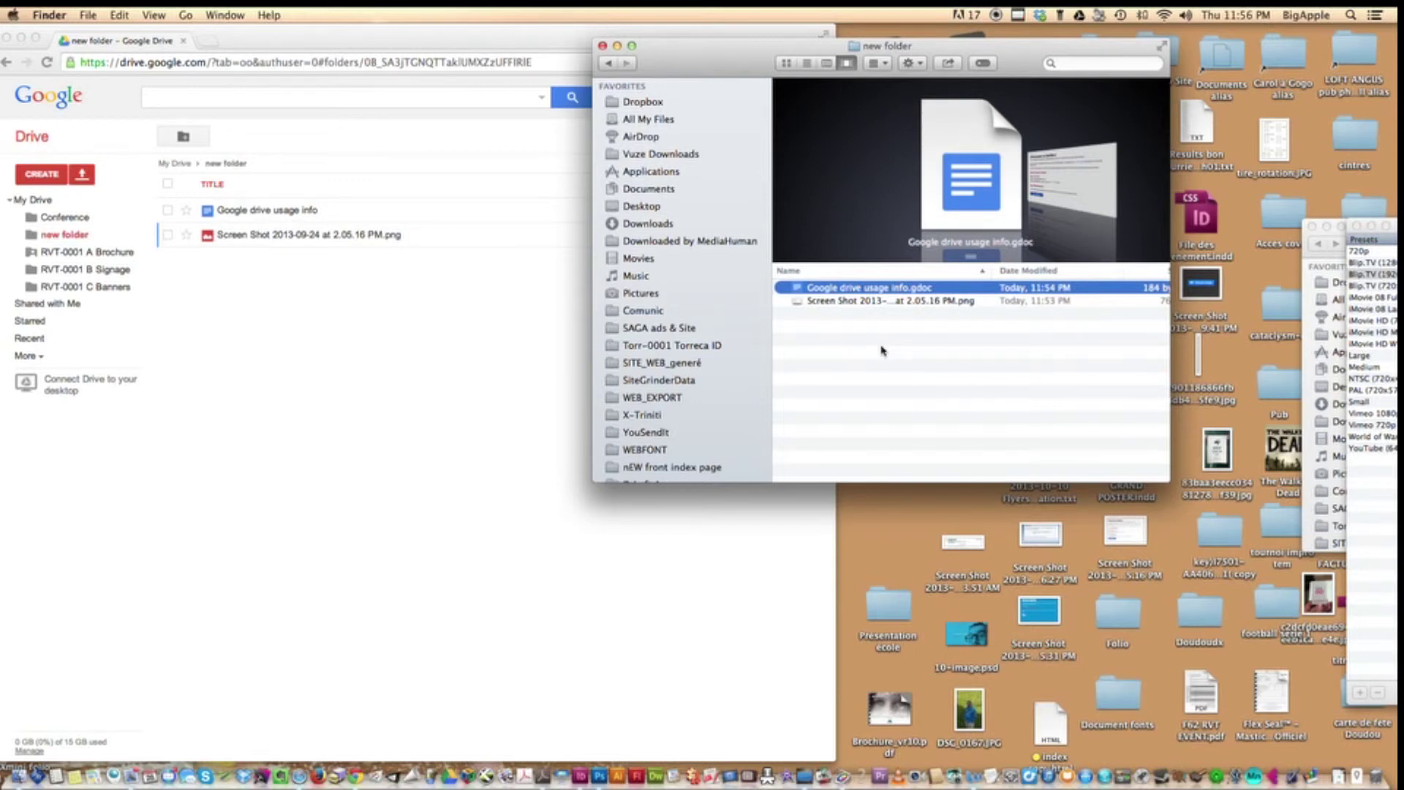
click(658, 45)
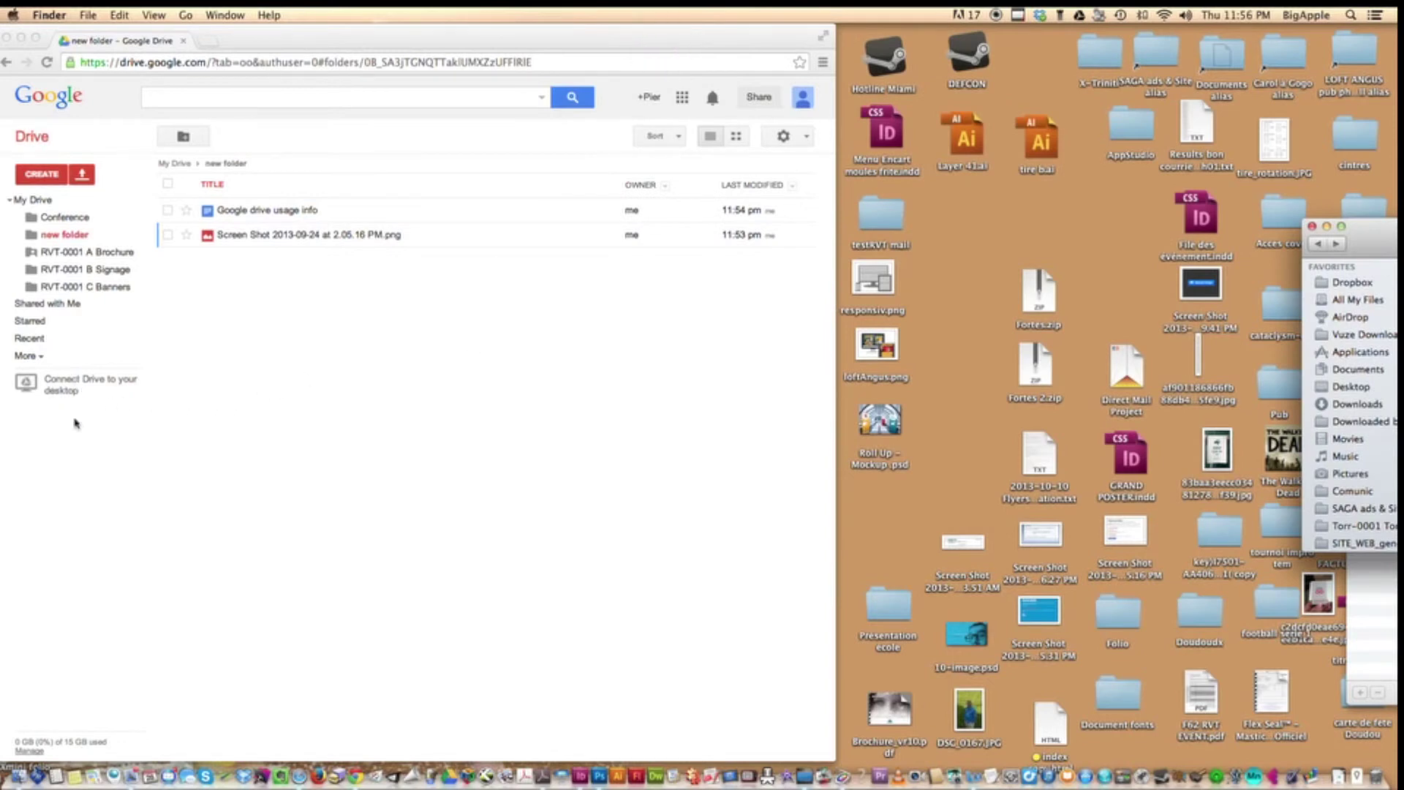
Step: View the offer to connect Drive to the desktop with Drive for Mac, and dismiss it without downloading
click(80, 384)
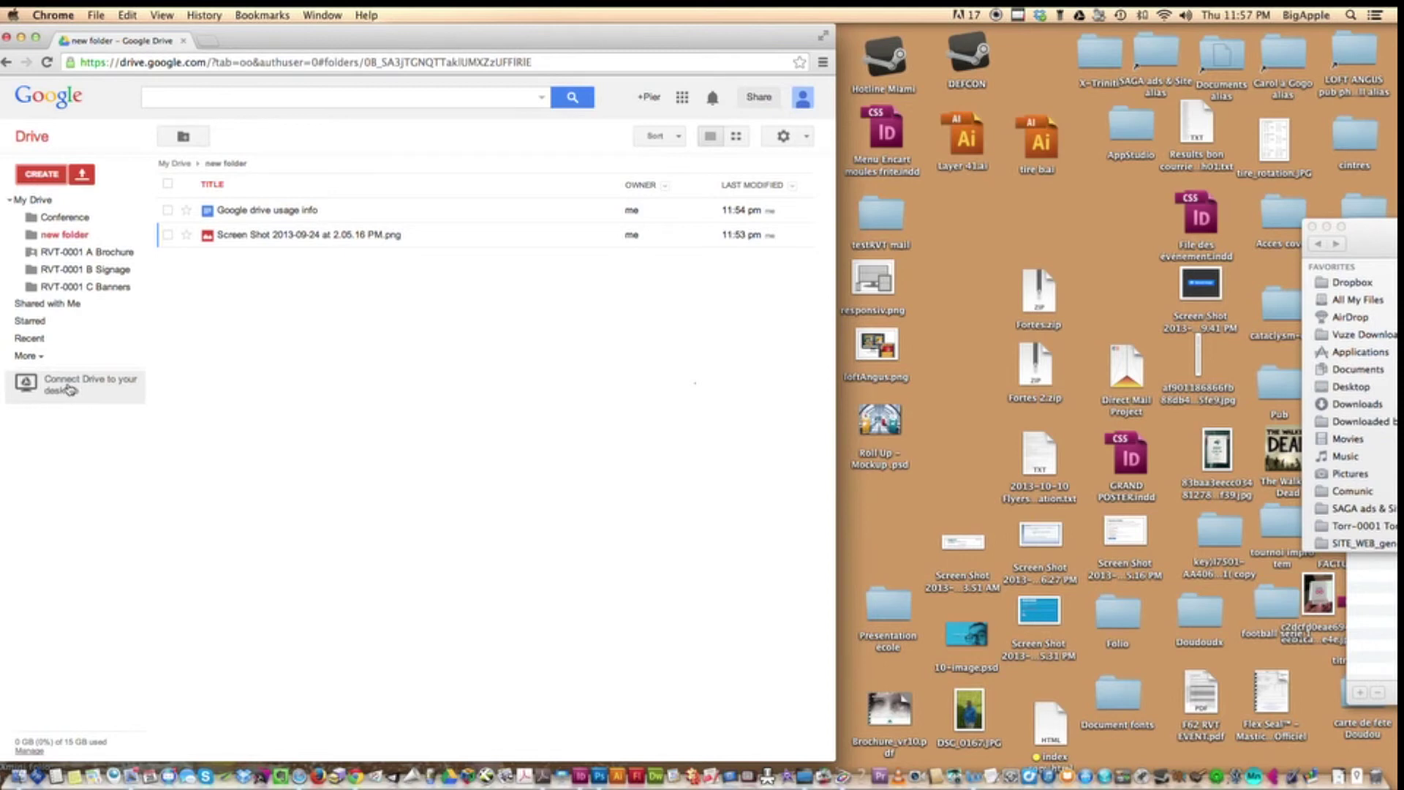
click(70, 390)
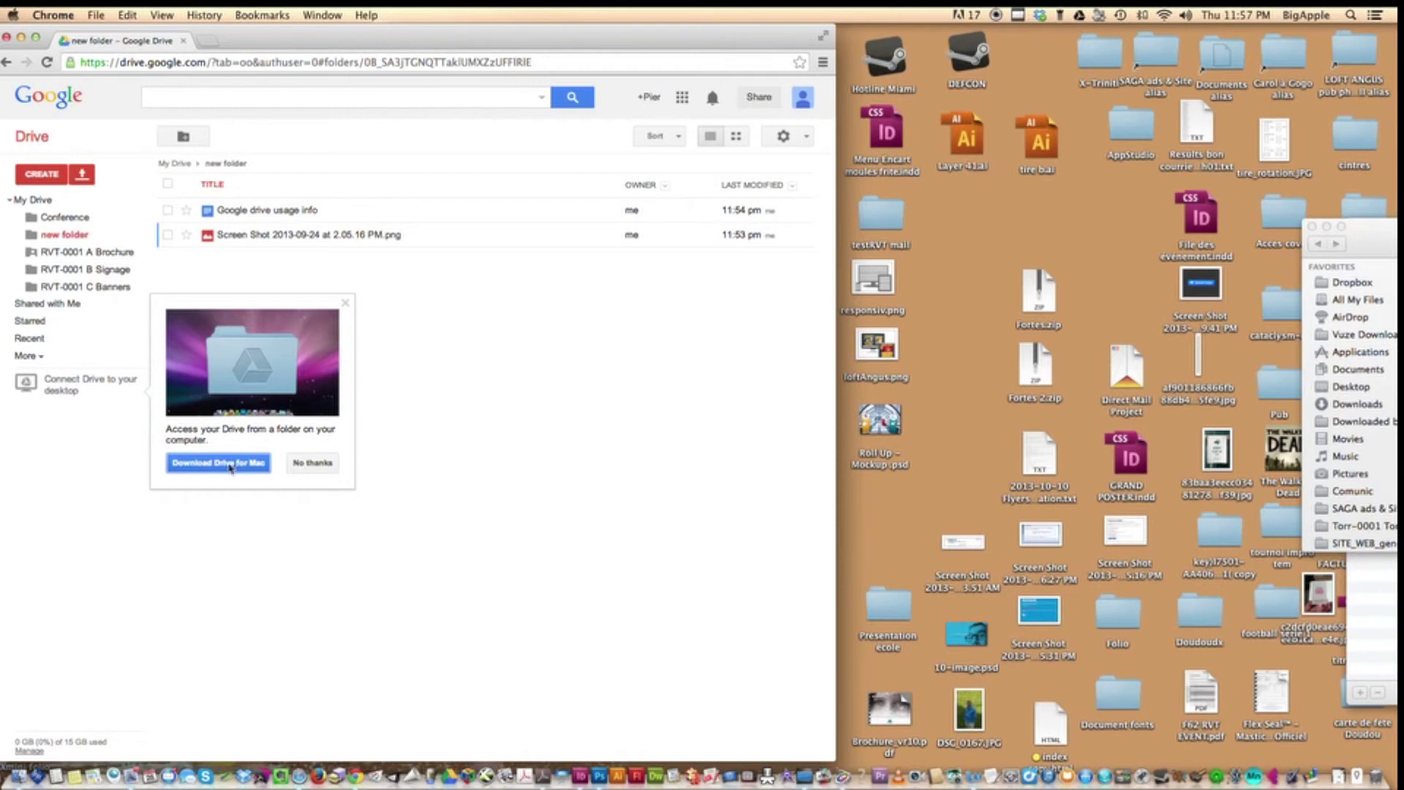
click(348, 305)
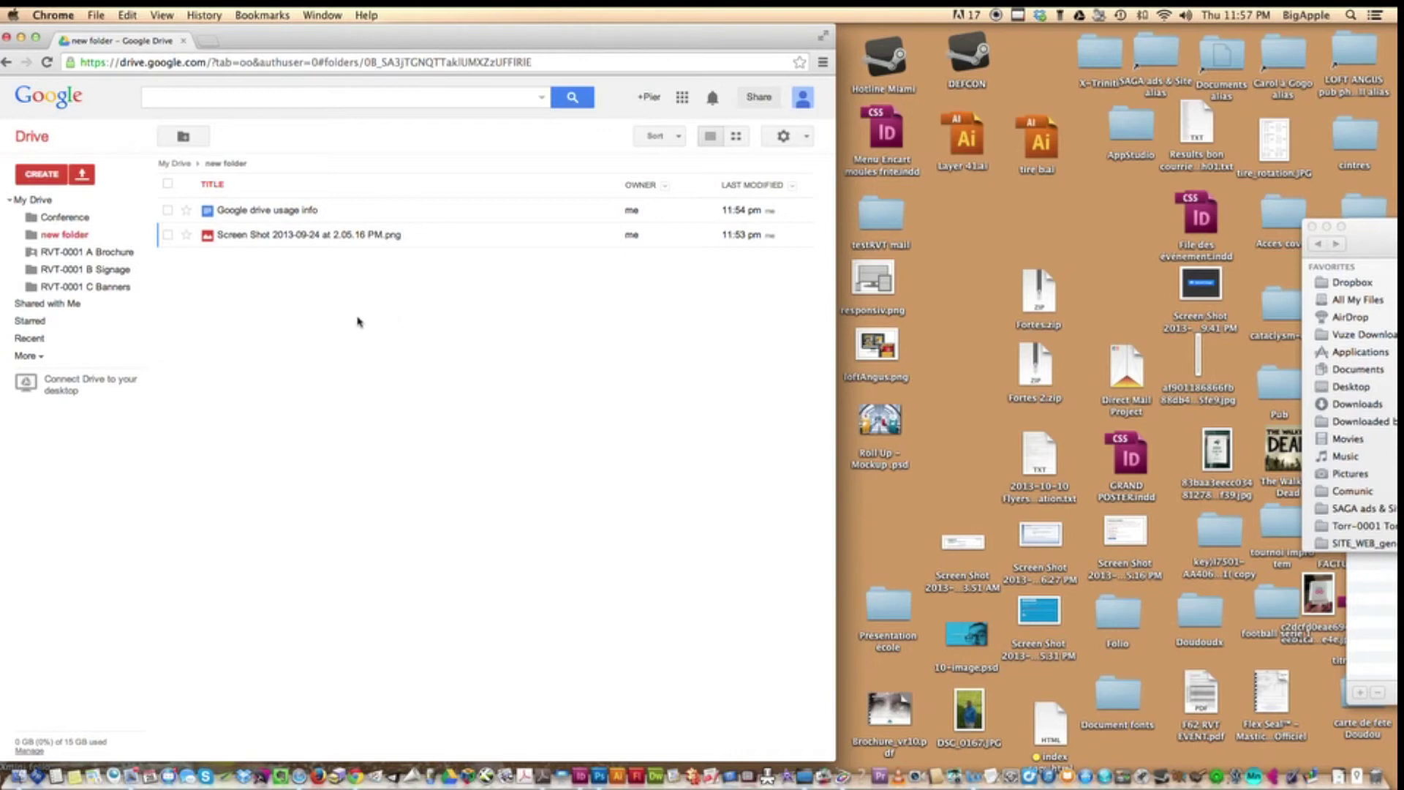
Step: Open the "Google drive usage info" document's sharing settings and view the permission levels offered for invited people
click(241, 211)
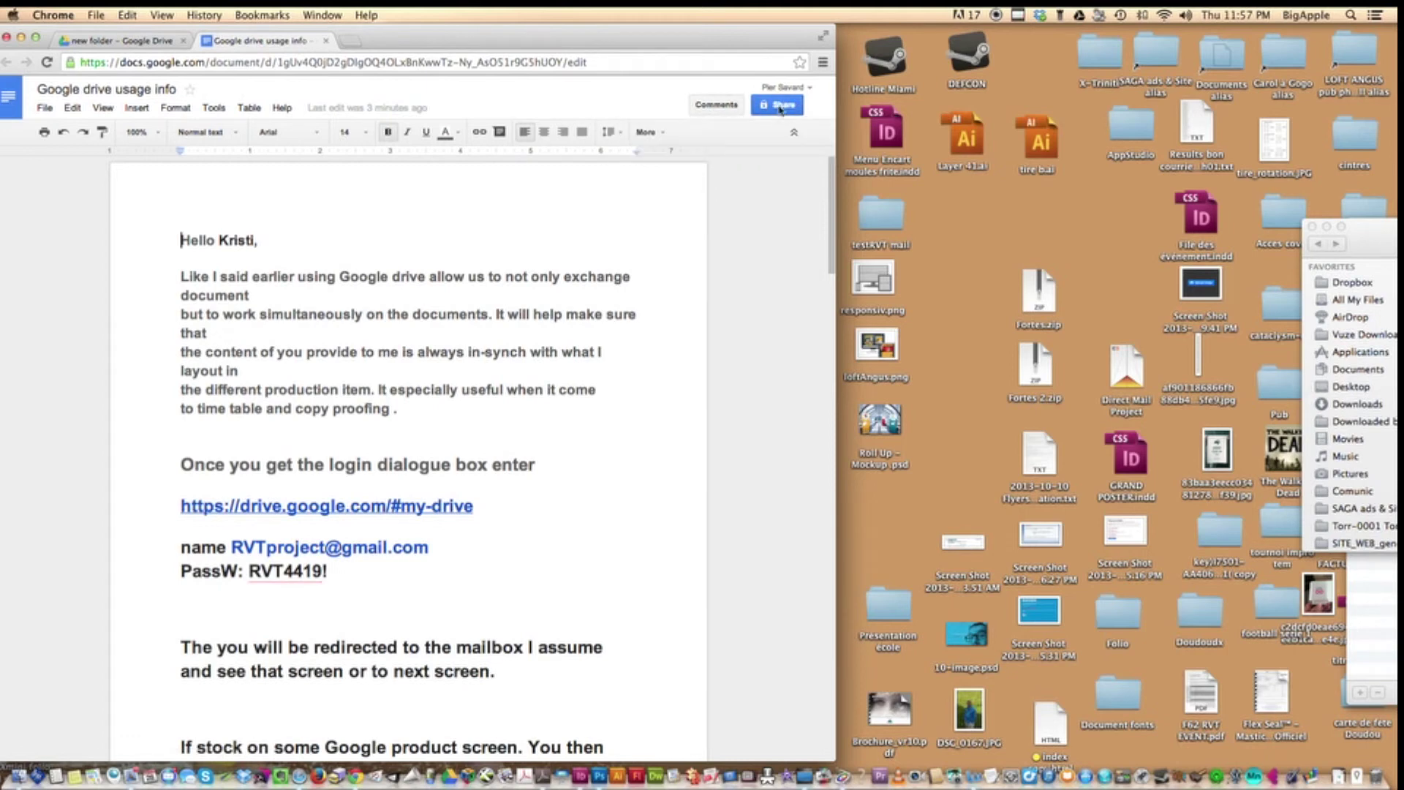
click(778, 108)
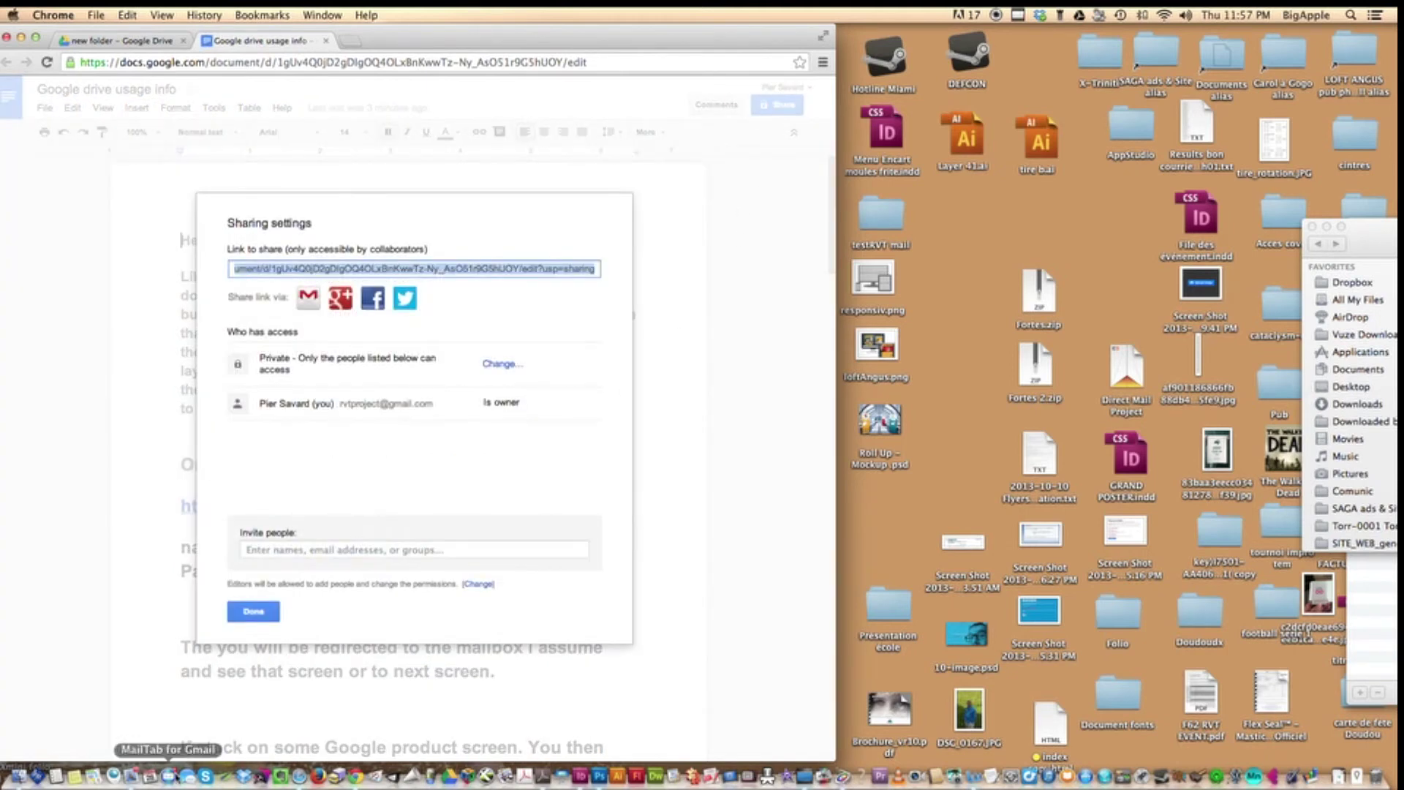
click(250, 549)
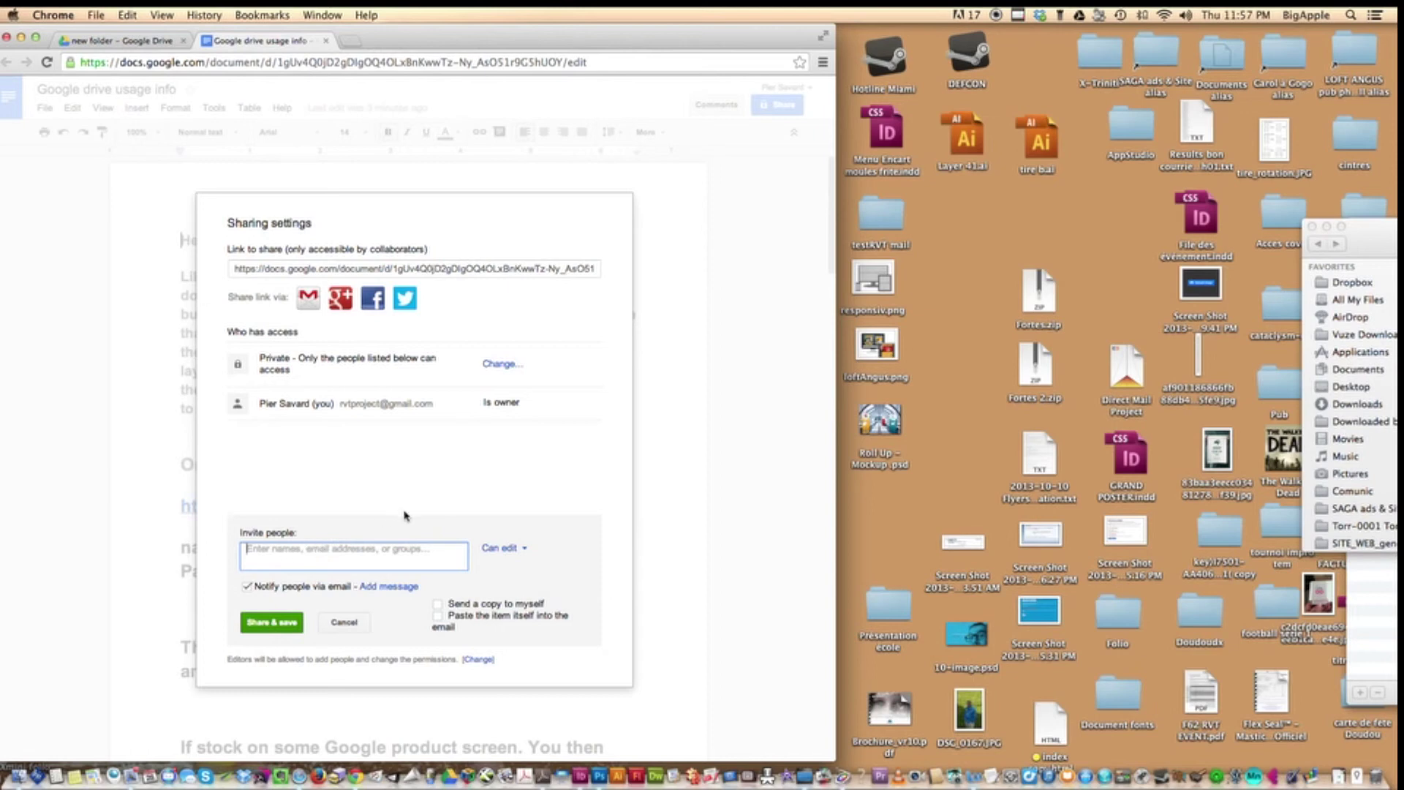
click(502, 547)
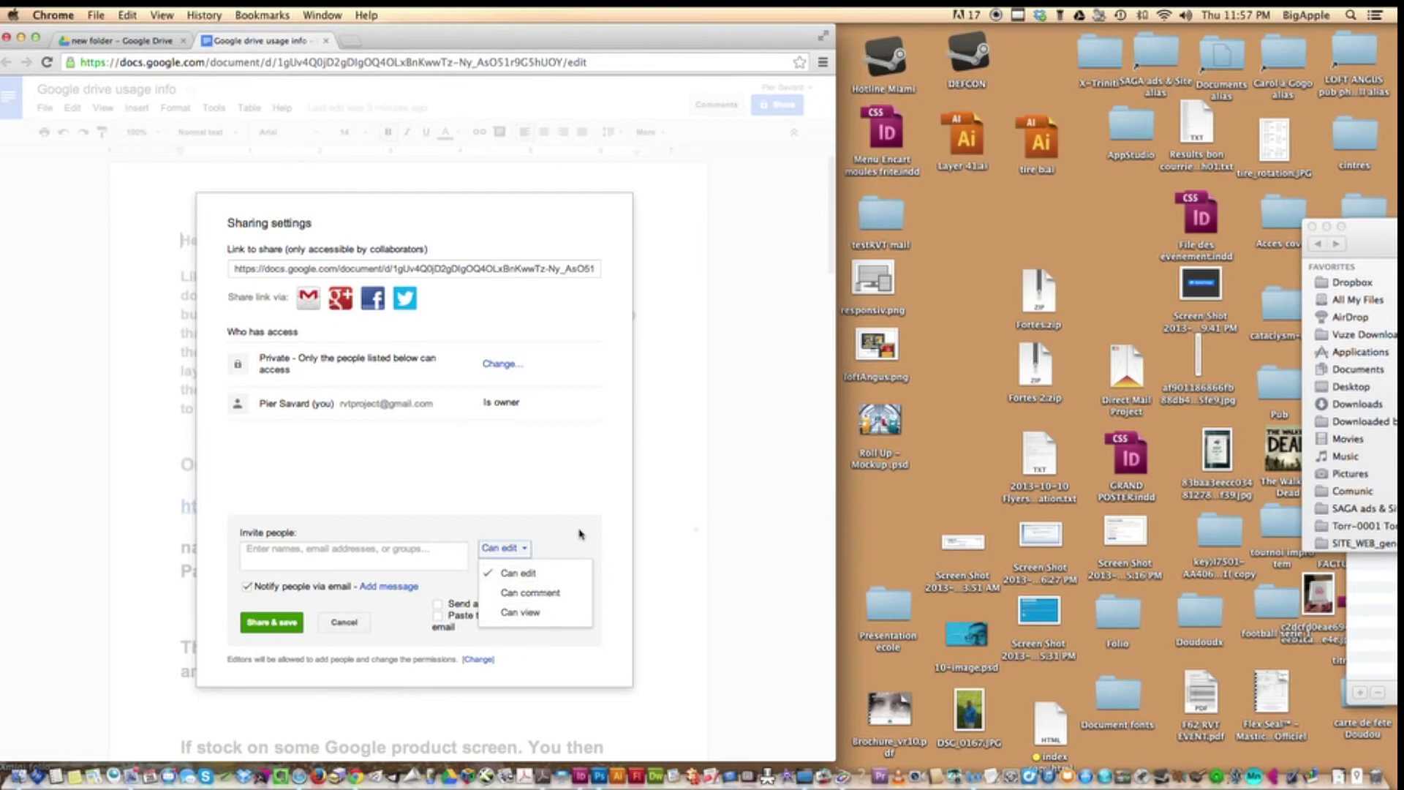
click(696, 529)
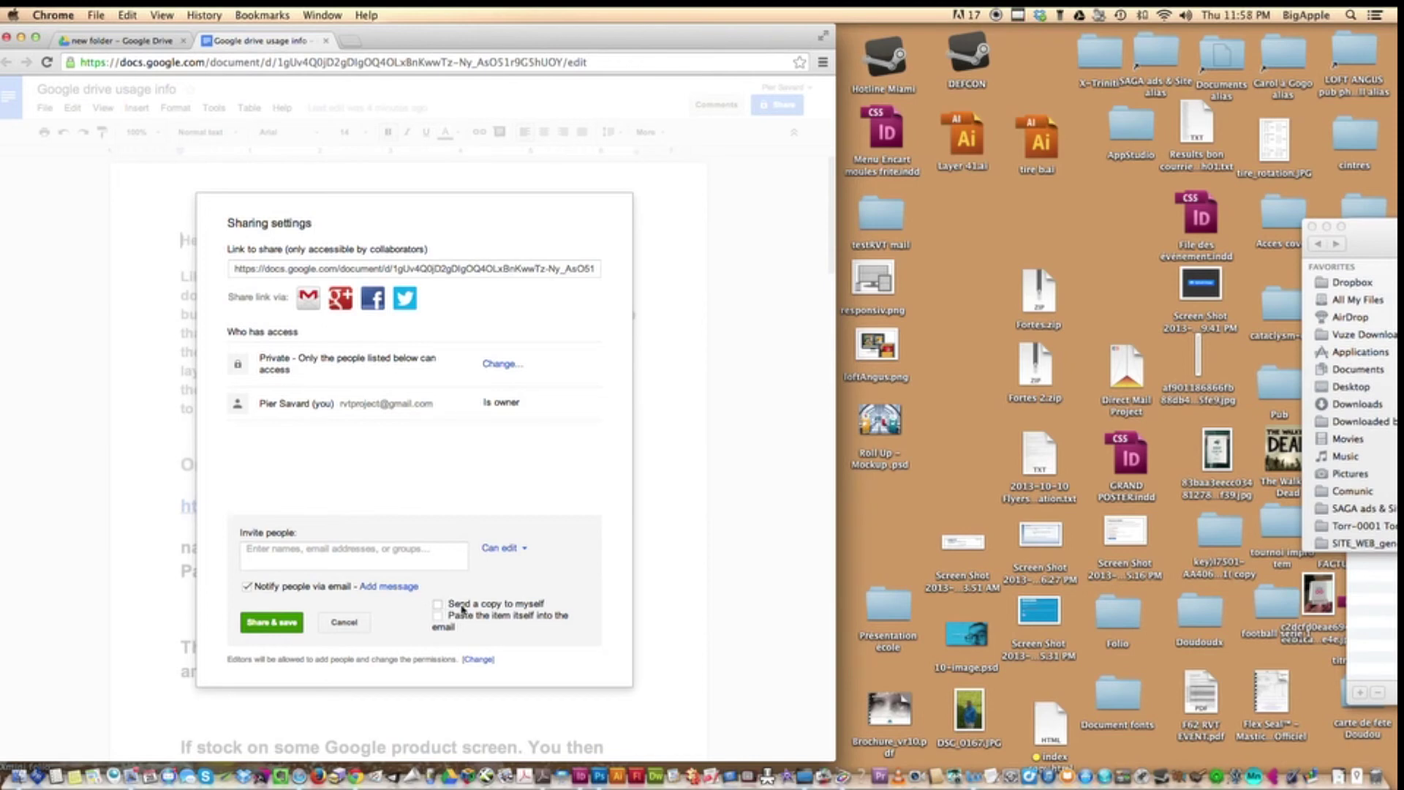
Step: Cancel the invitation without adding anyone, finish with the sharing settings, and close the document
click(304, 553)
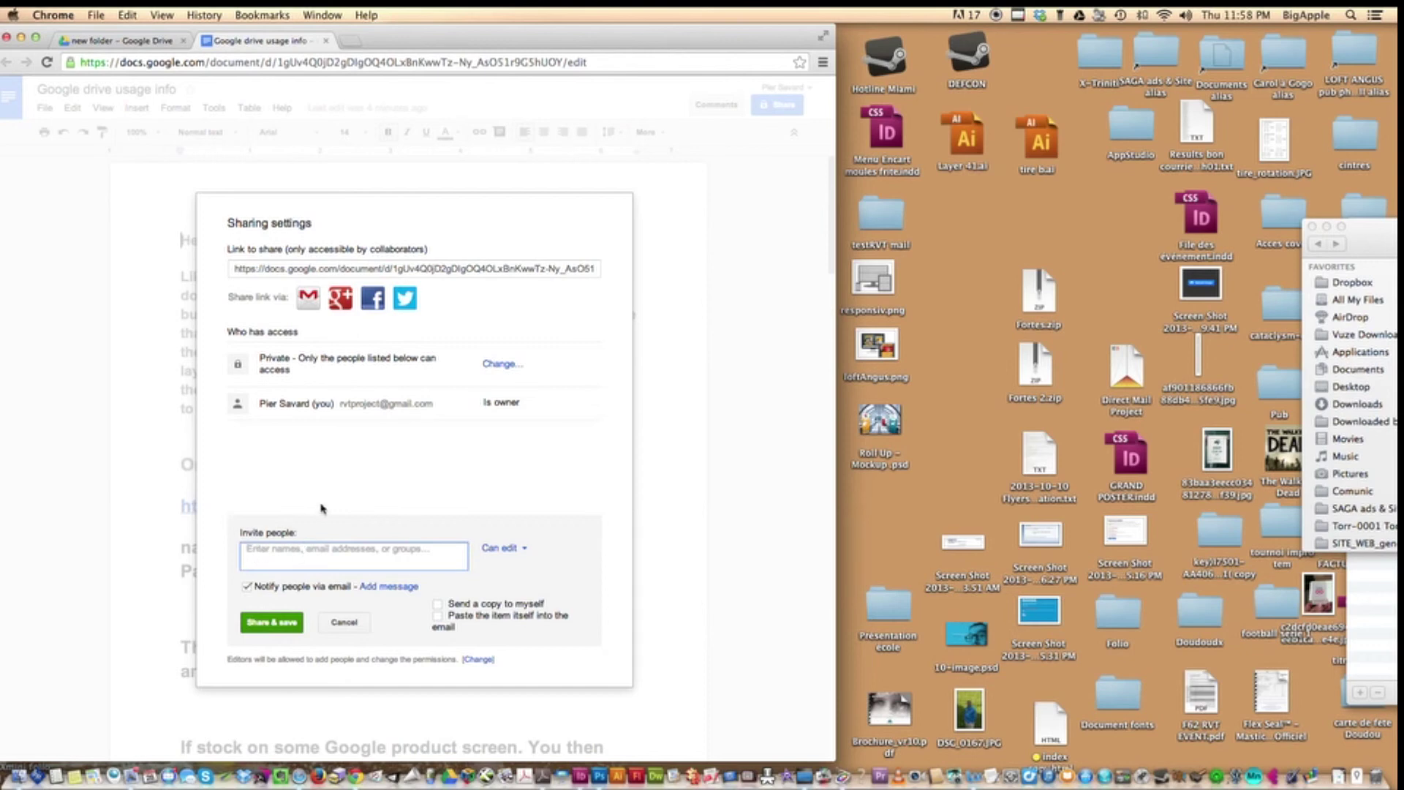
click(343, 624)
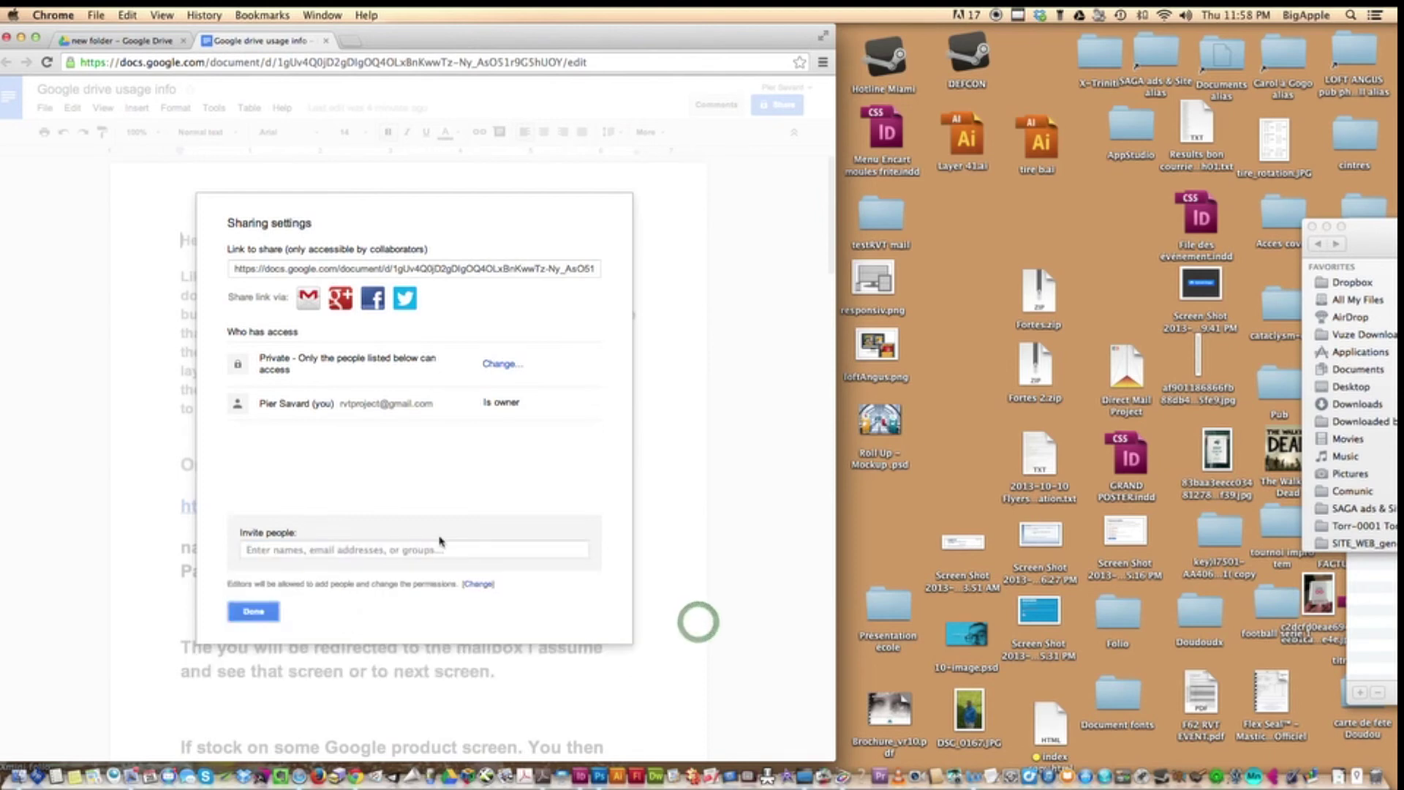
click(256, 613)
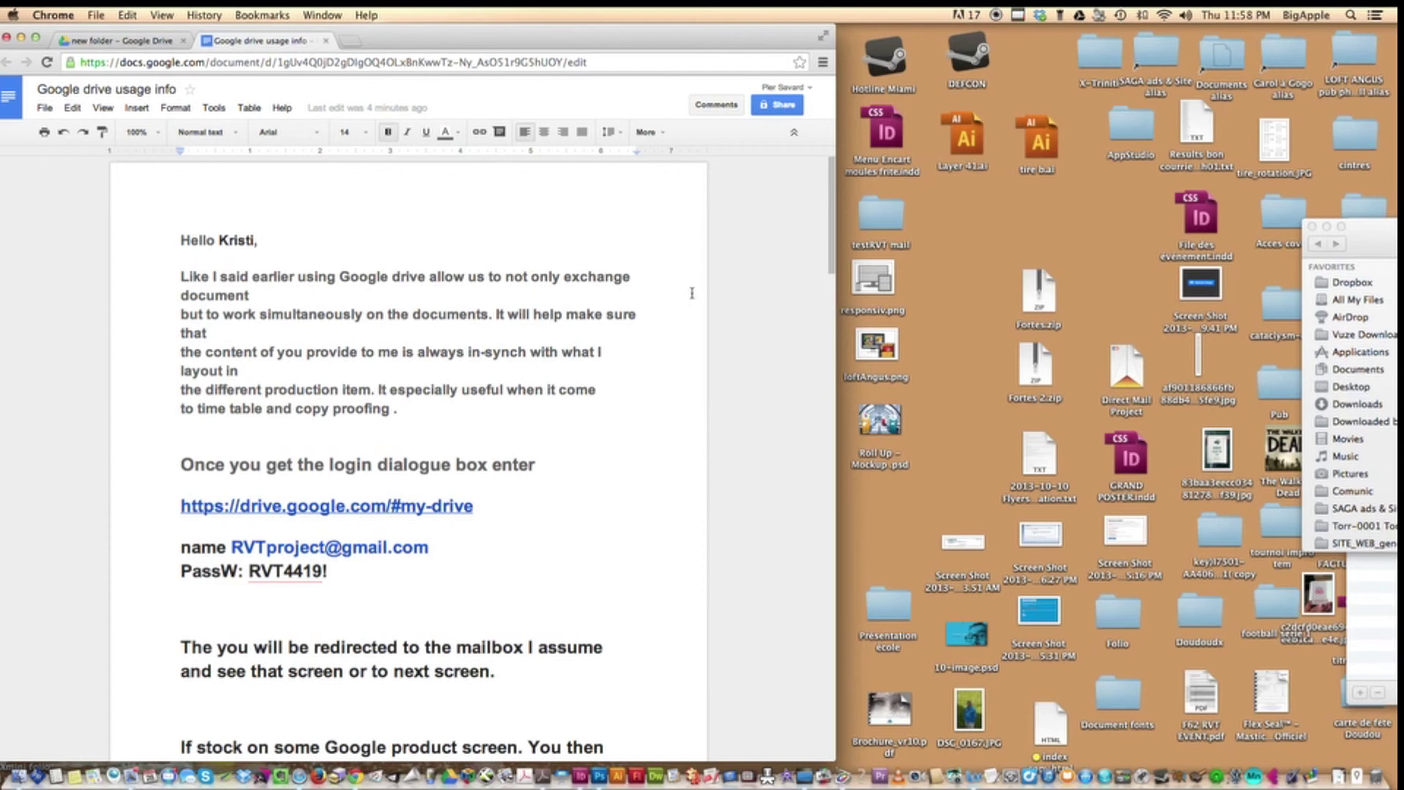
scroll(604, 269, down, 1)
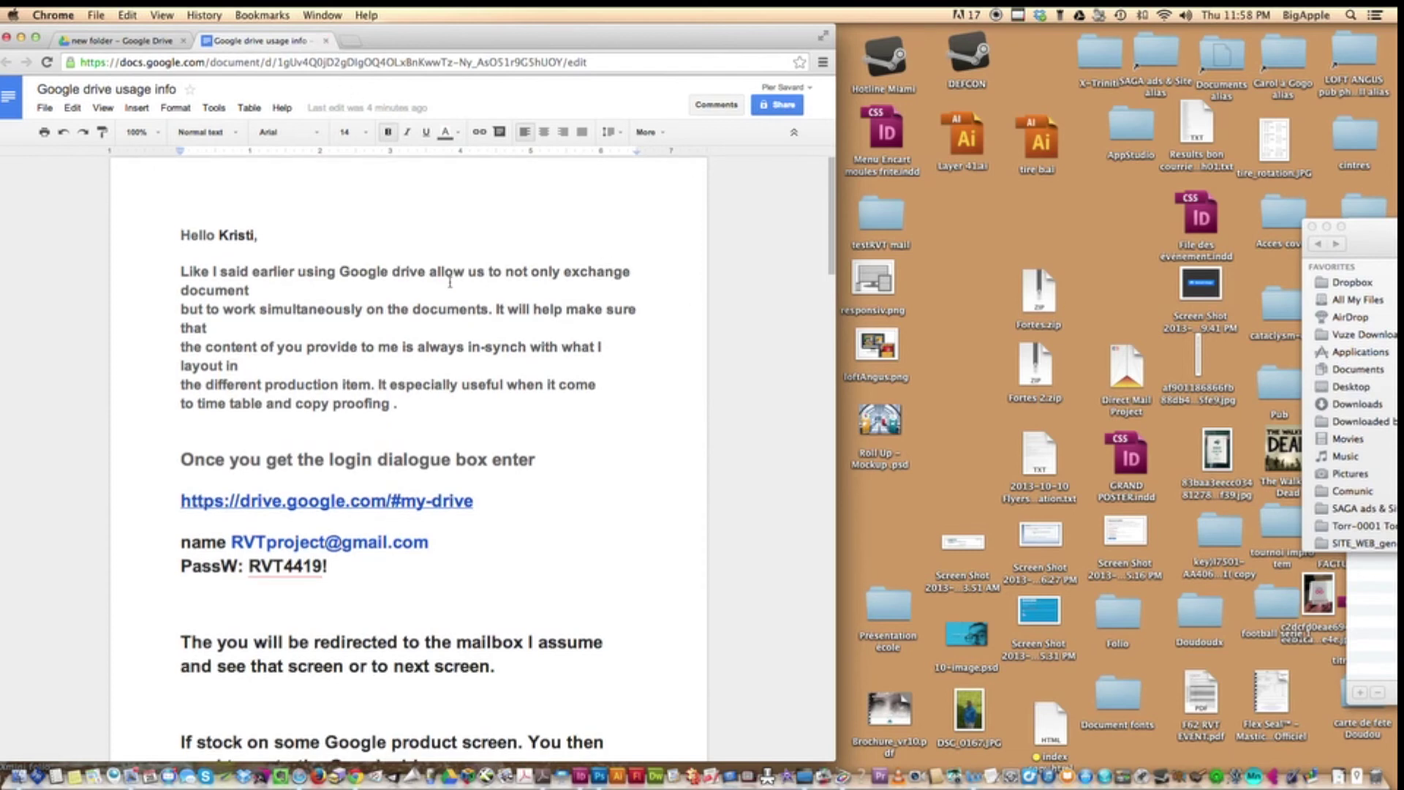
click(327, 42)
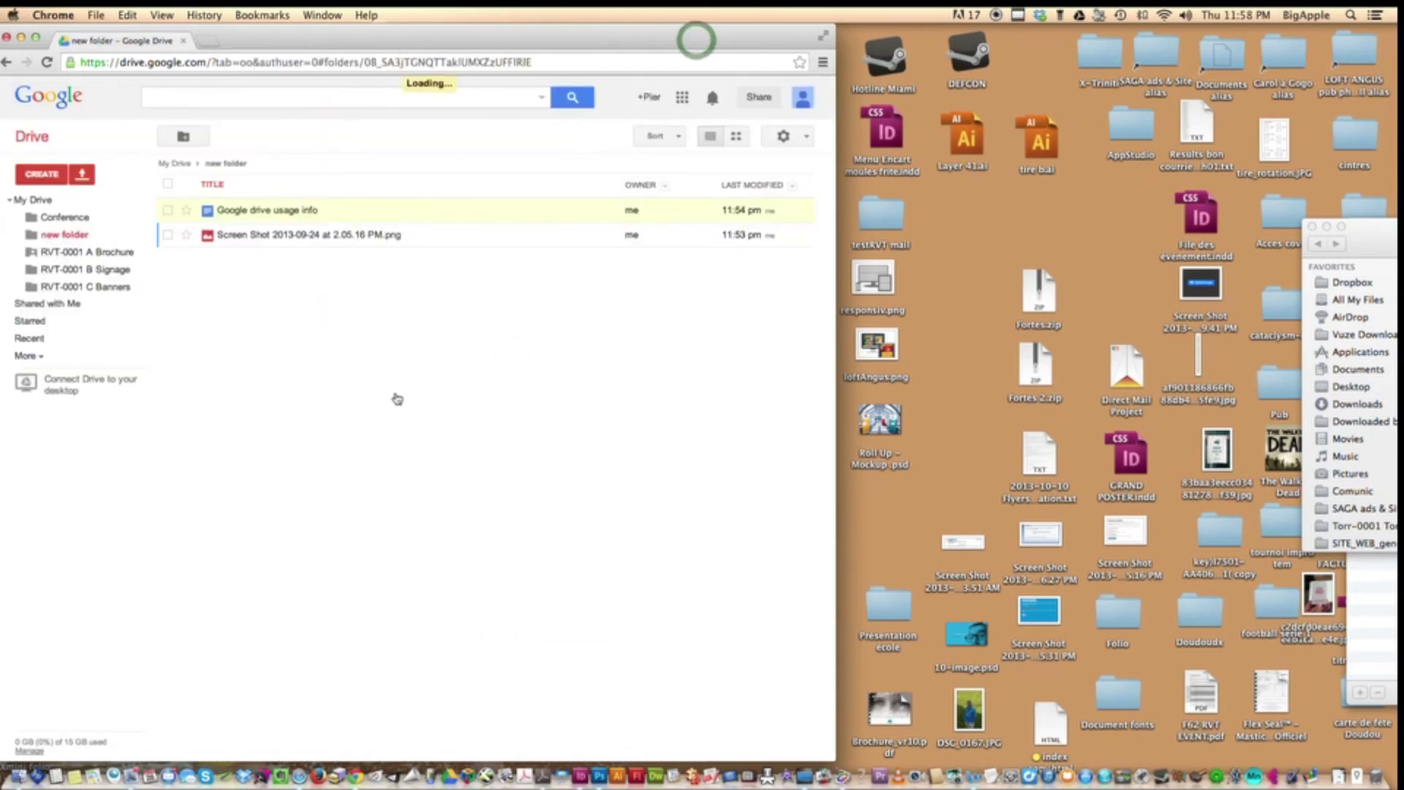